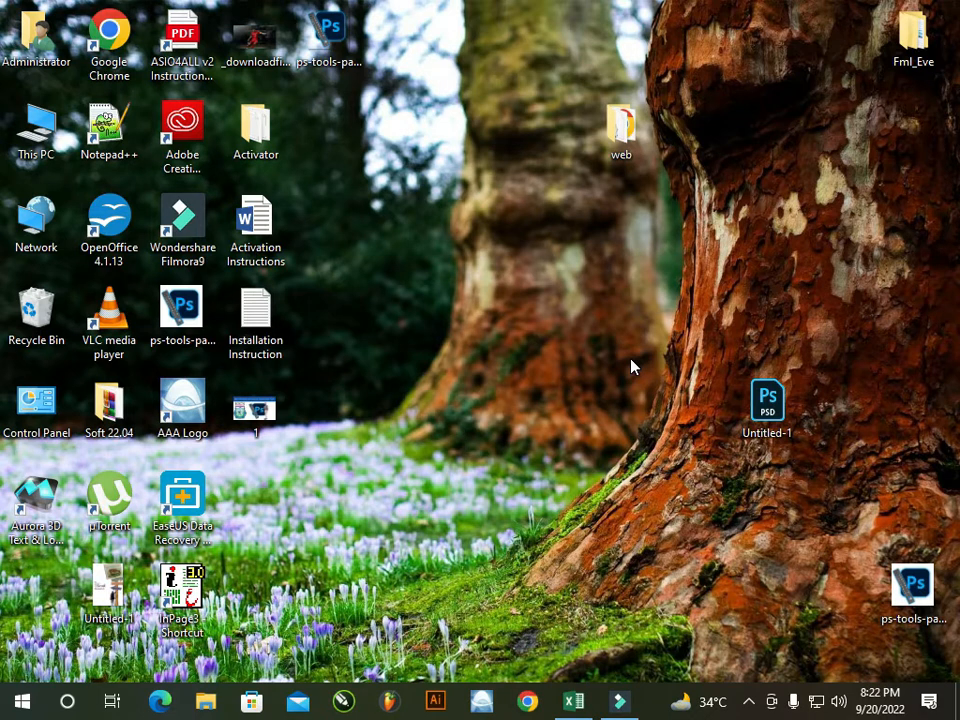
Refresh the desktop and return to the Excel workbook
{"action": "right_click", "coordinate": [551, 228]}
{"action": "left_click", "coordinate": [578, 280]}
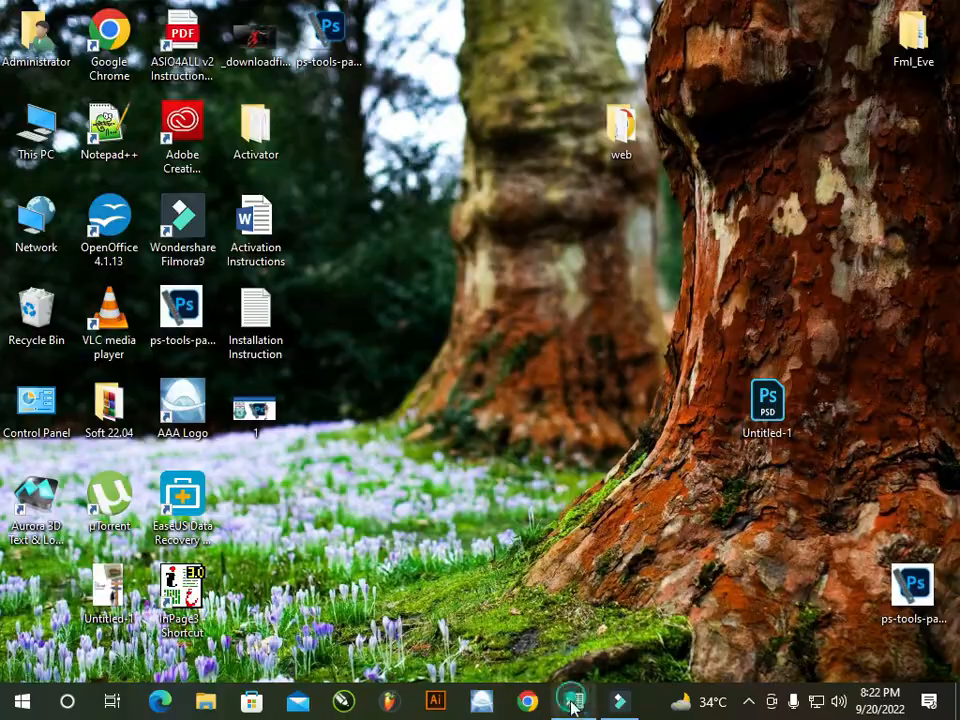
{"action": "left_click", "coordinate": [573, 702]}
{"action": "left_click", "coordinate": [661, 466]}
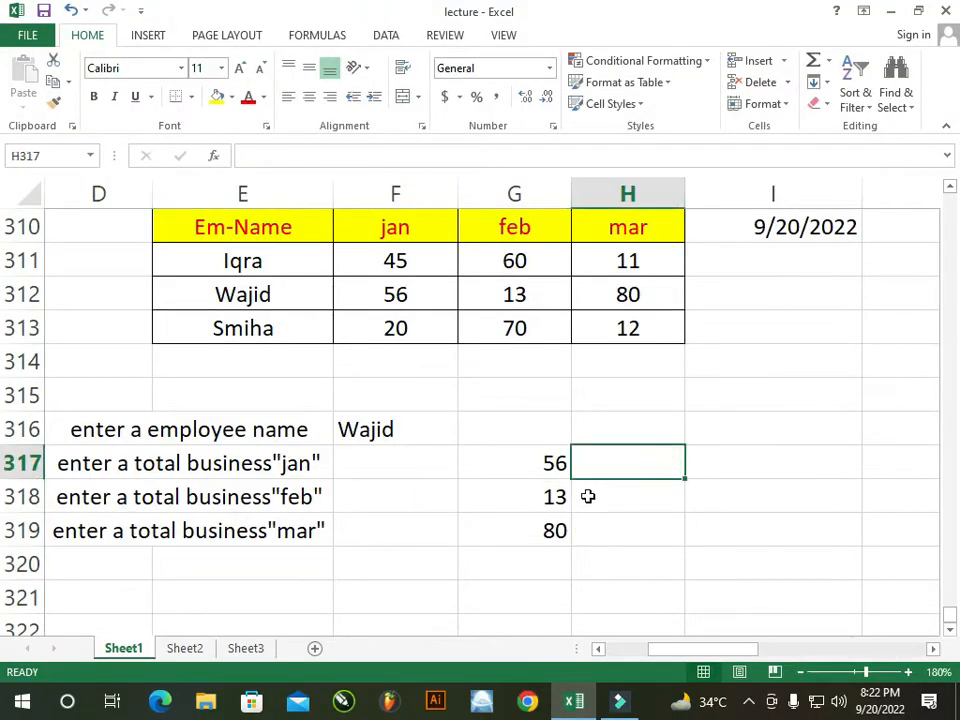
{"action": "left_click", "coordinate": [497, 420]}
{"action": "left_click", "coordinate": [311, 256]}
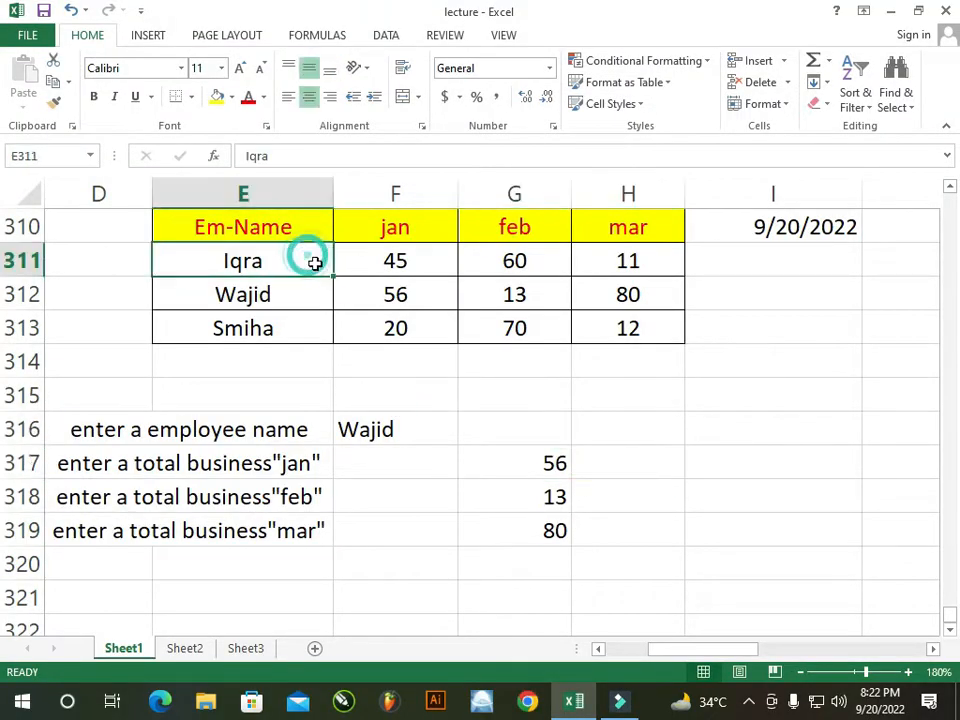
{"action": "left_click", "coordinate": [310, 265]}
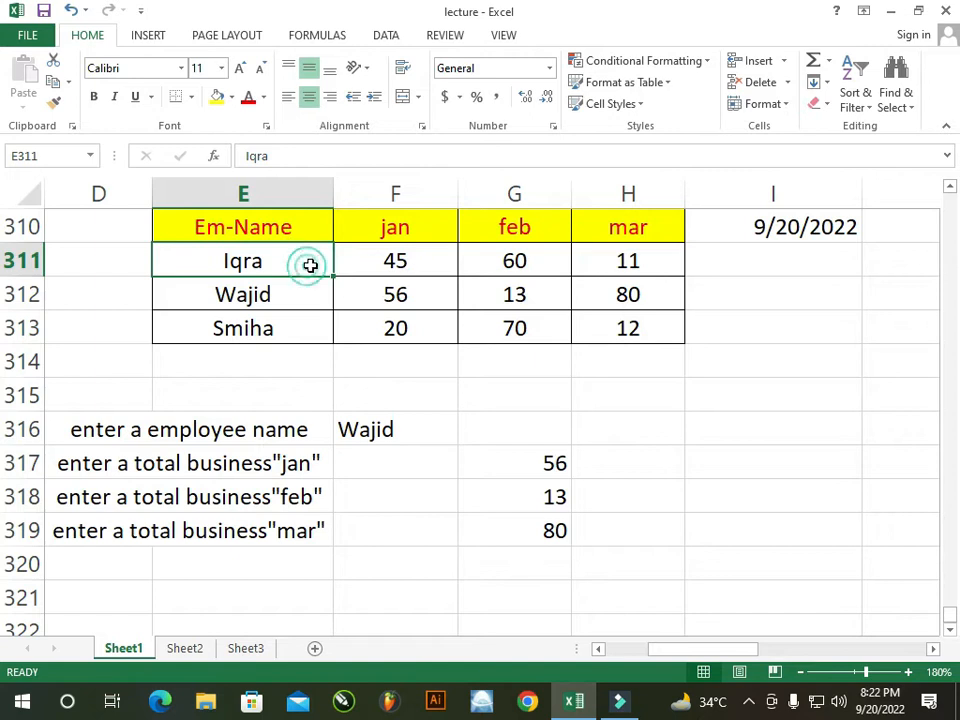
{"action": "left_click", "coordinate": [400, 258]}
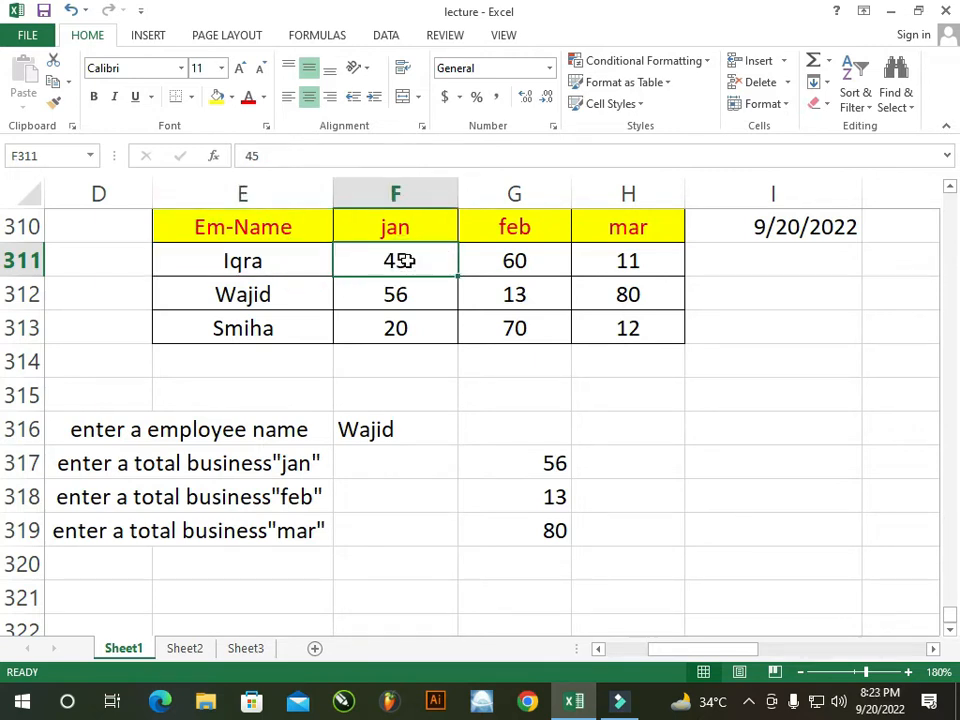
{"action": "left_click", "coordinate": [508, 260]}
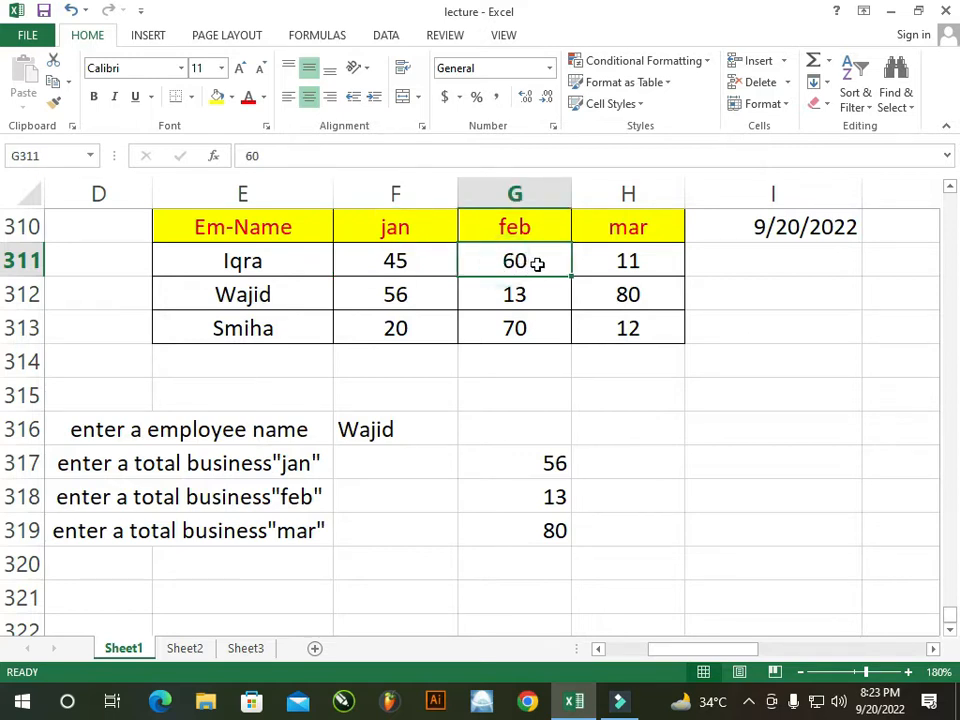
{"action": "left_click", "coordinate": [630, 260]}
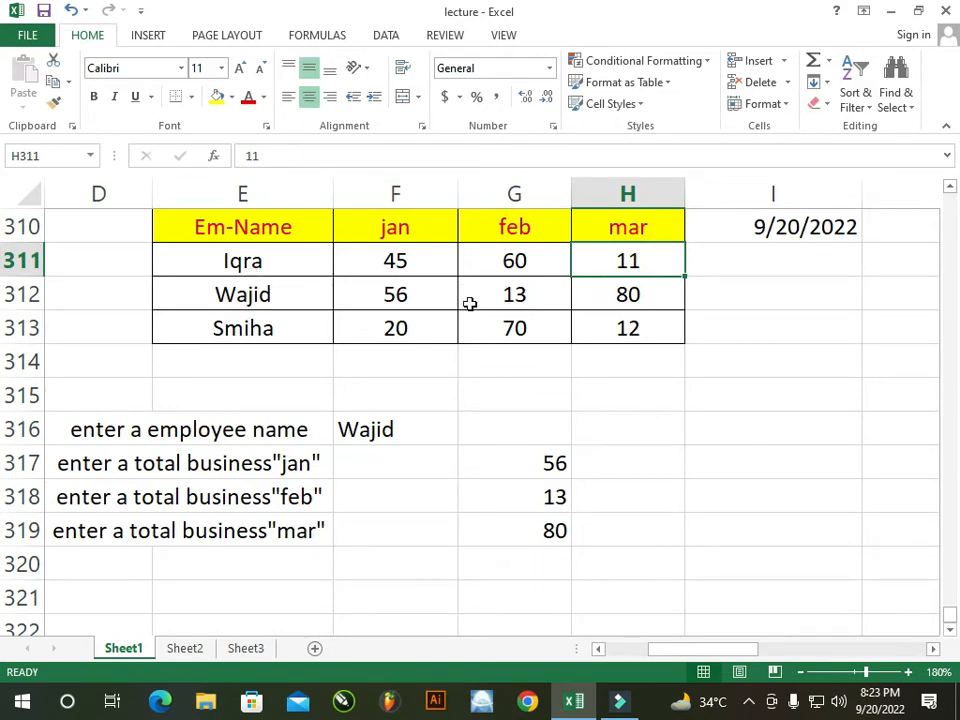
{"action": "left_click", "coordinate": [395, 430]}
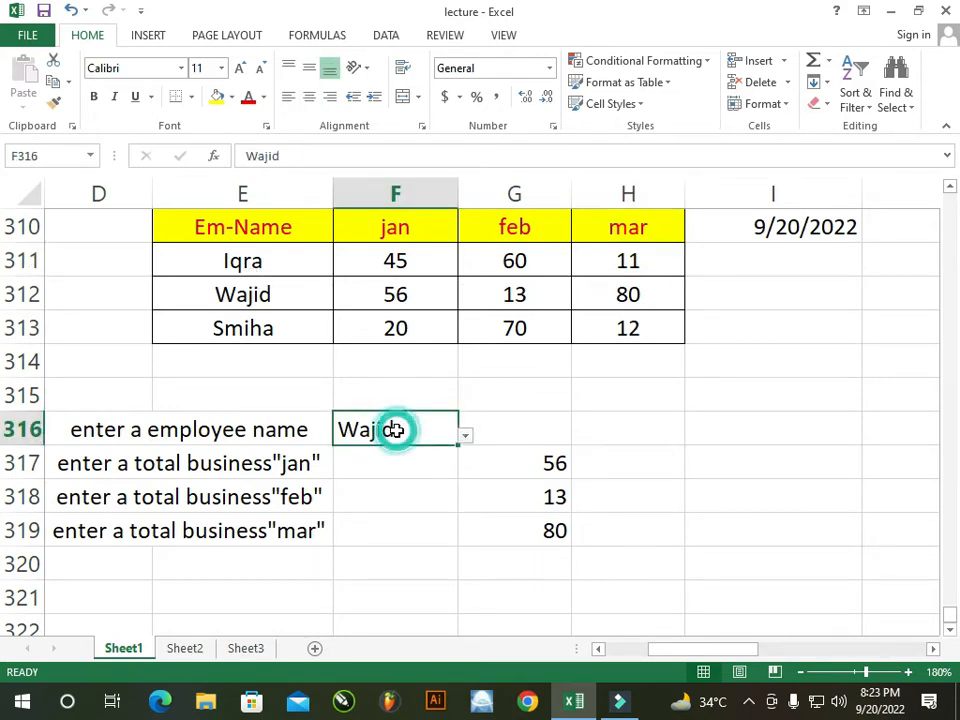
Enter another employee's name in F316 and check G317:G319 now return 45, 60 and 11
{"action": "type", "text": "iqra"}
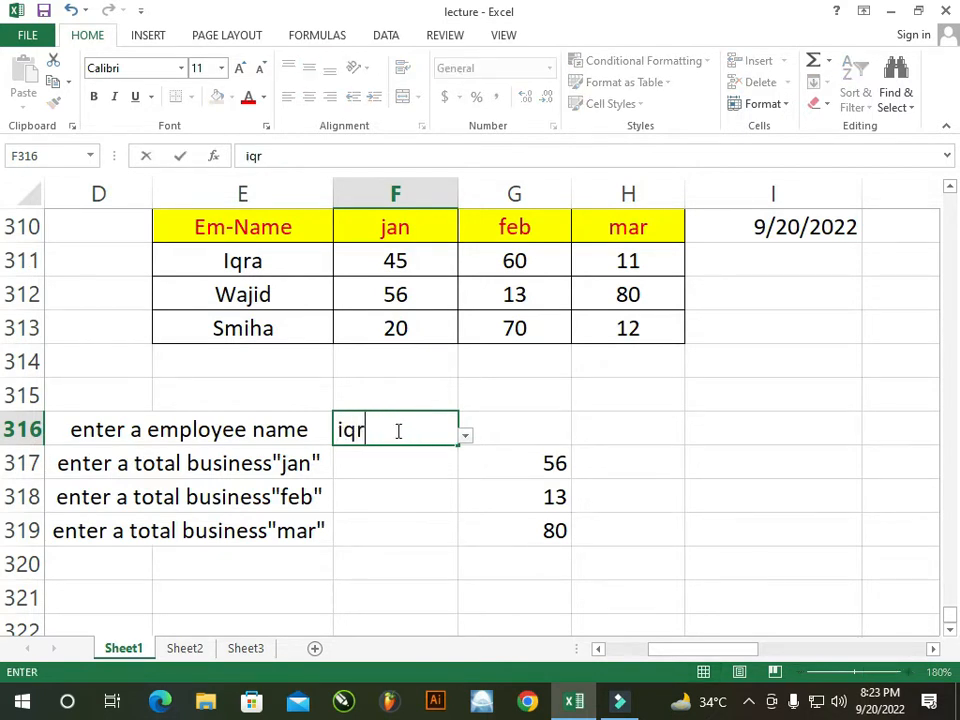
{"action": "left_click", "coordinate": [466, 508]}
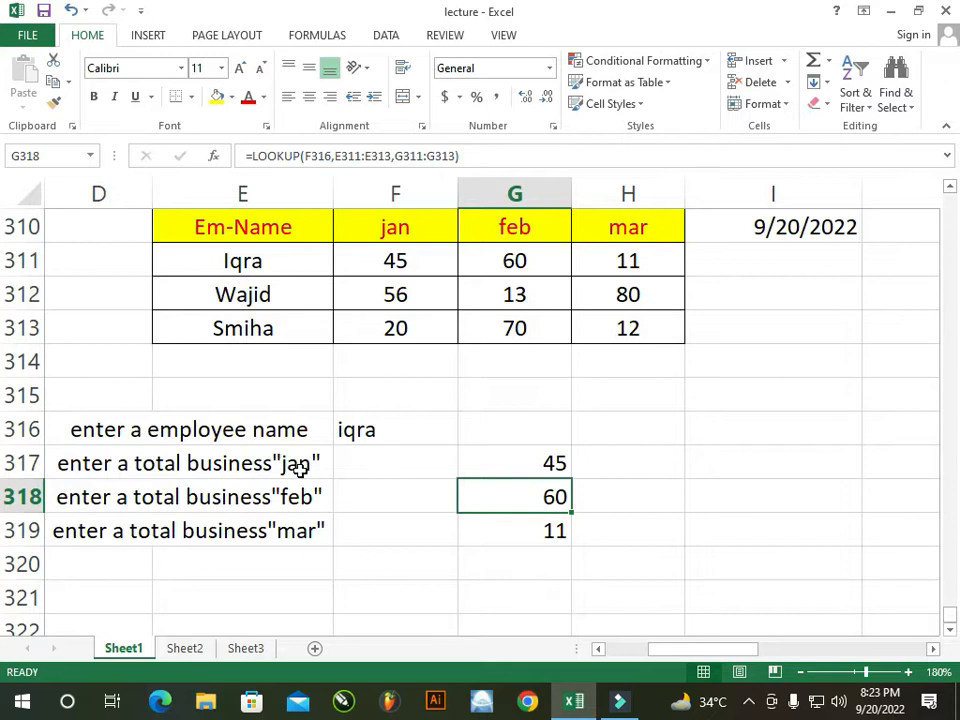
{"action": "left_click", "coordinate": [326, 465]}
{"action": "left_click", "coordinate": [515, 467]}
{"action": "left_click", "coordinate": [229, 497]}
{"action": "left_click", "coordinate": [495, 501]}
{"action": "left_click", "coordinate": [290, 535]}
{"action": "left_click", "coordinate": [499, 533]}
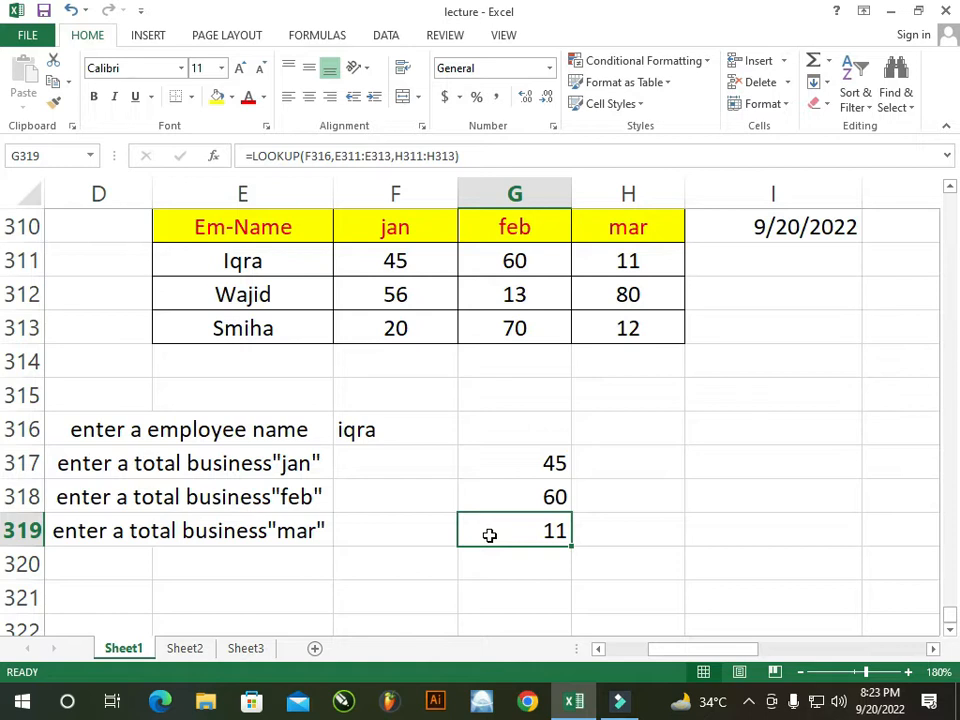
{"action": "left_click", "coordinate": [545, 464]}
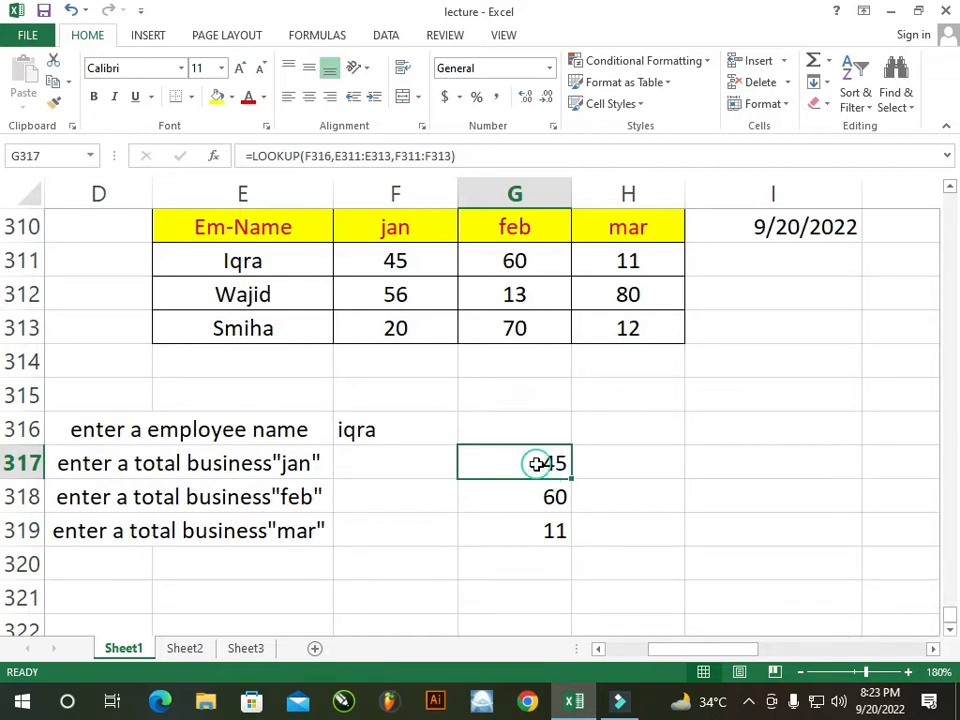
{"action": "double_click", "coordinate": [537, 462]}
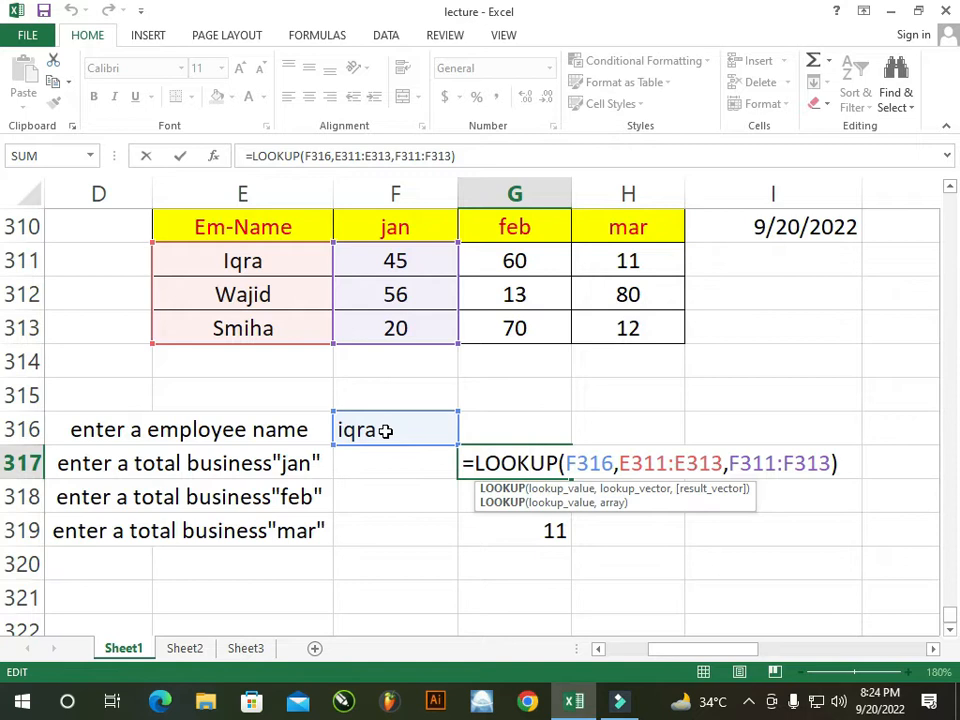
{"action": "left_click", "coordinate": [612, 463]}
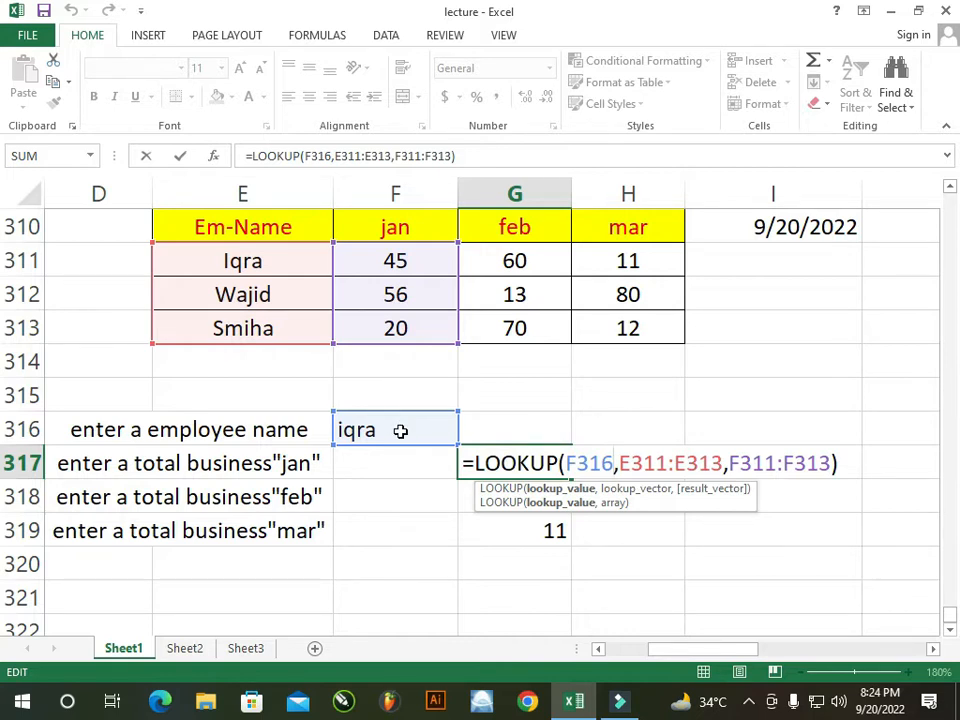
{"action": "left_click", "coordinate": [617, 482]}
{"action": "double_click", "coordinate": [553, 465]}
{"action": "left_click", "coordinate": [655, 463]}
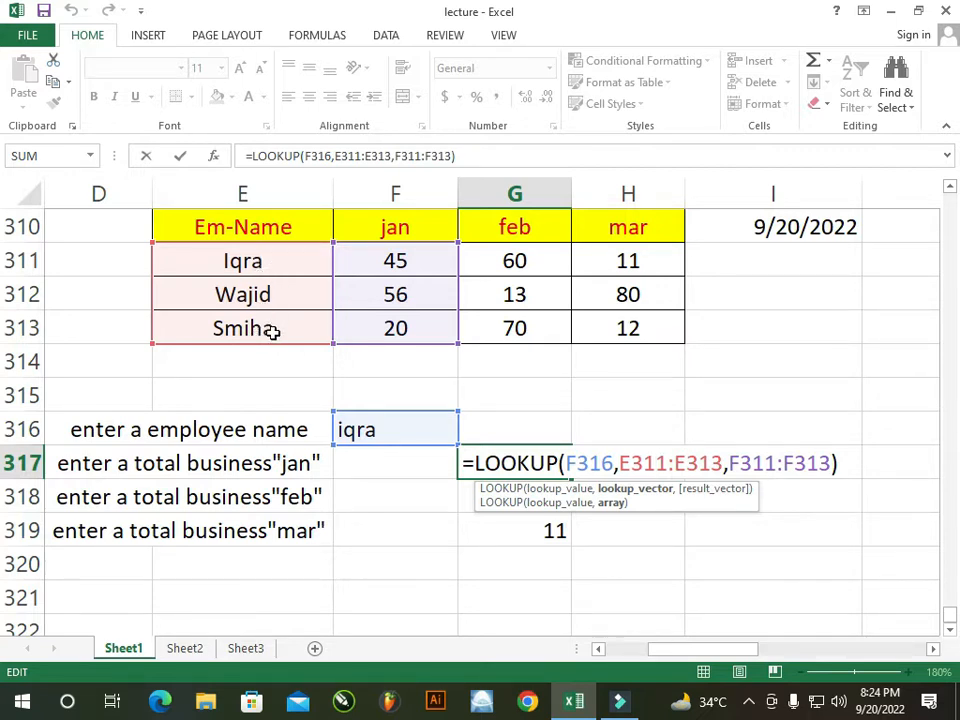
{"action": "left_click", "coordinate": [780, 464]}
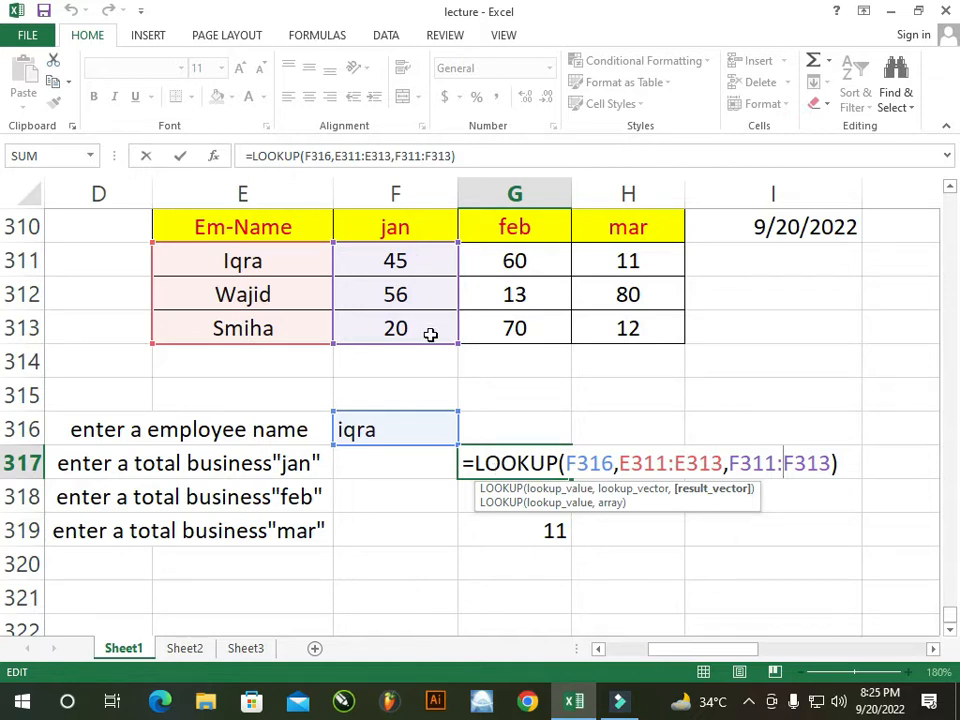
{"action": "key", "text": "Return"}
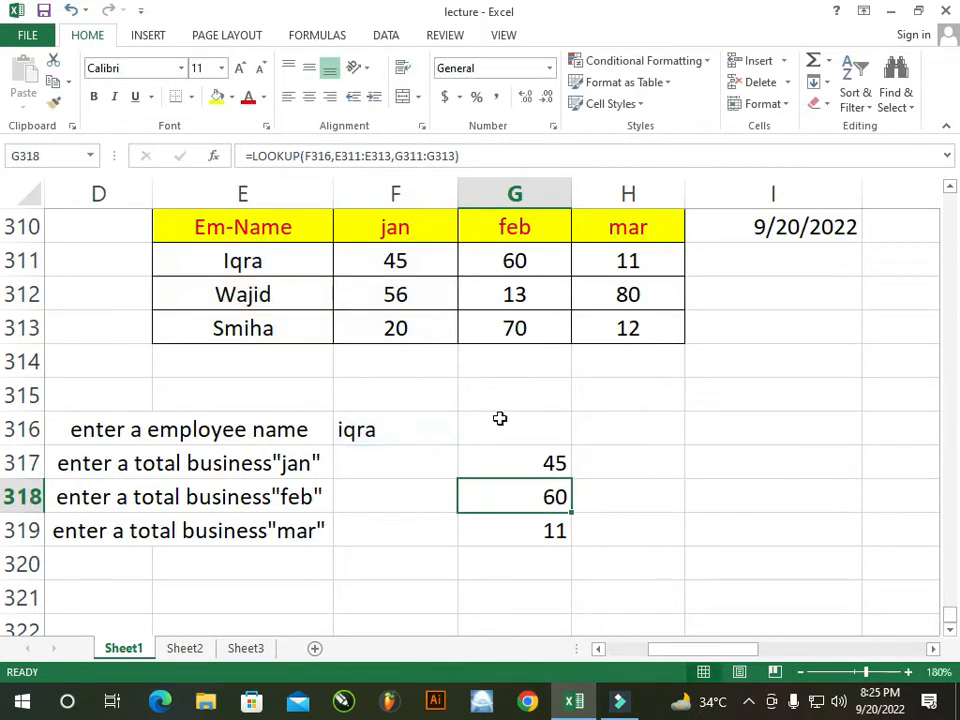
{"action": "double_click", "coordinate": [516, 490]}
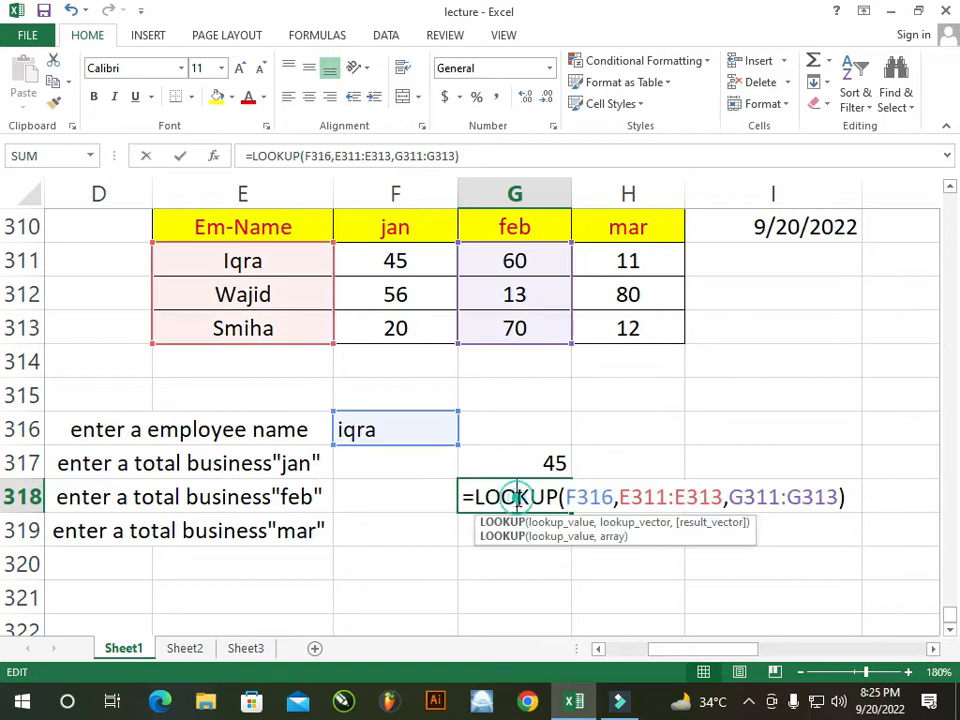
{"action": "left_click", "coordinate": [590, 498]}
{"action": "left_click", "coordinate": [652, 497]}
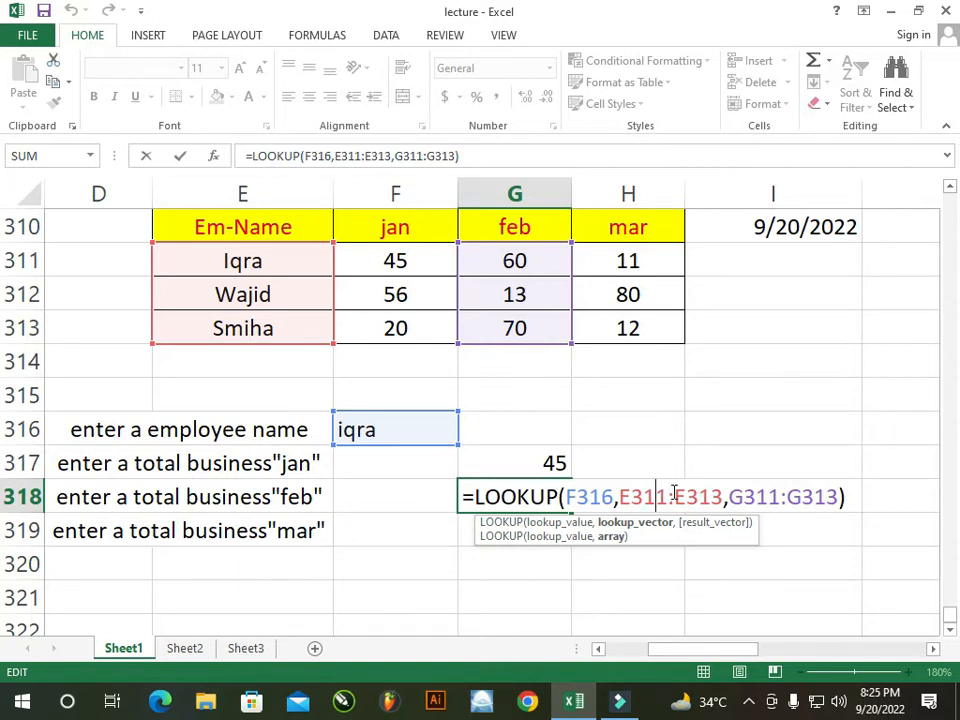
{"action": "left_click", "coordinate": [760, 496]}
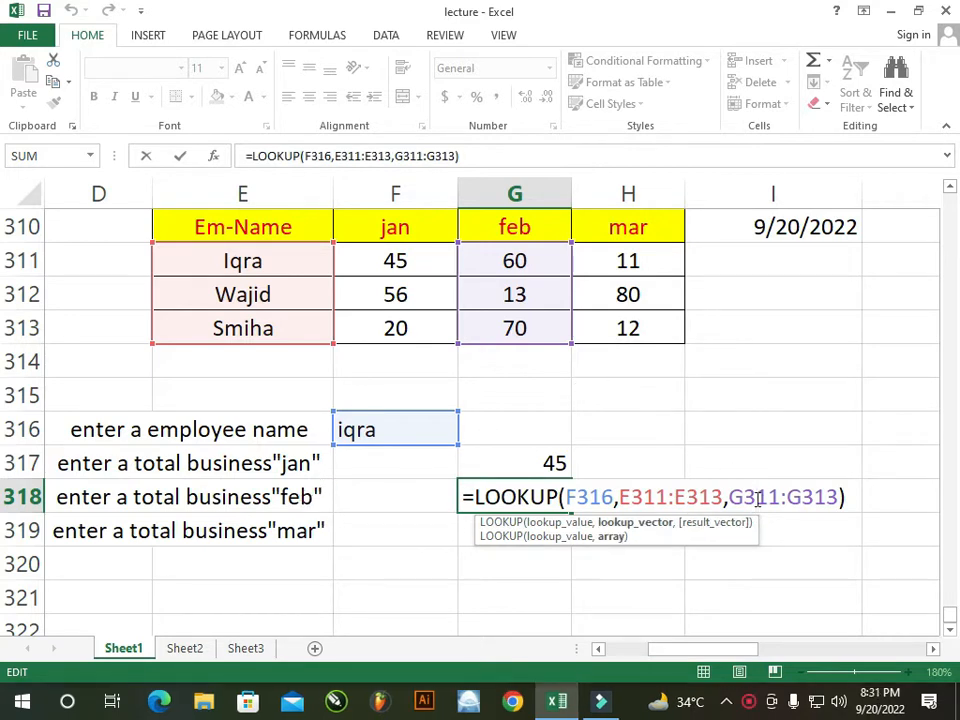
{"action": "left_click", "coordinate": [700, 497]}
{"action": "left_click", "coordinate": [766, 496]}
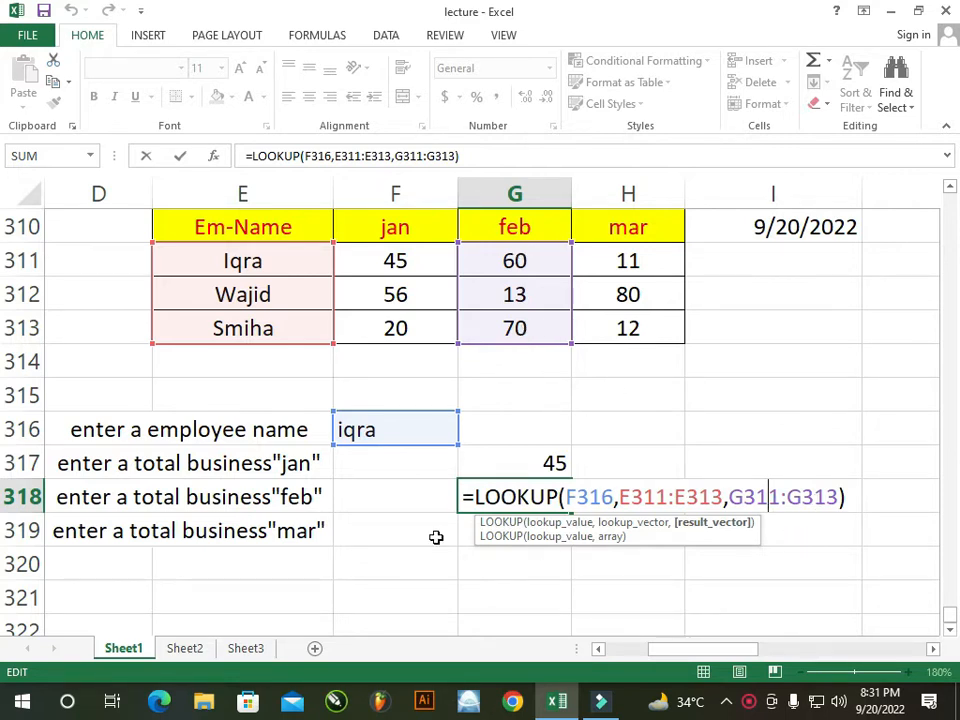
{"action": "key", "text": "Return"}
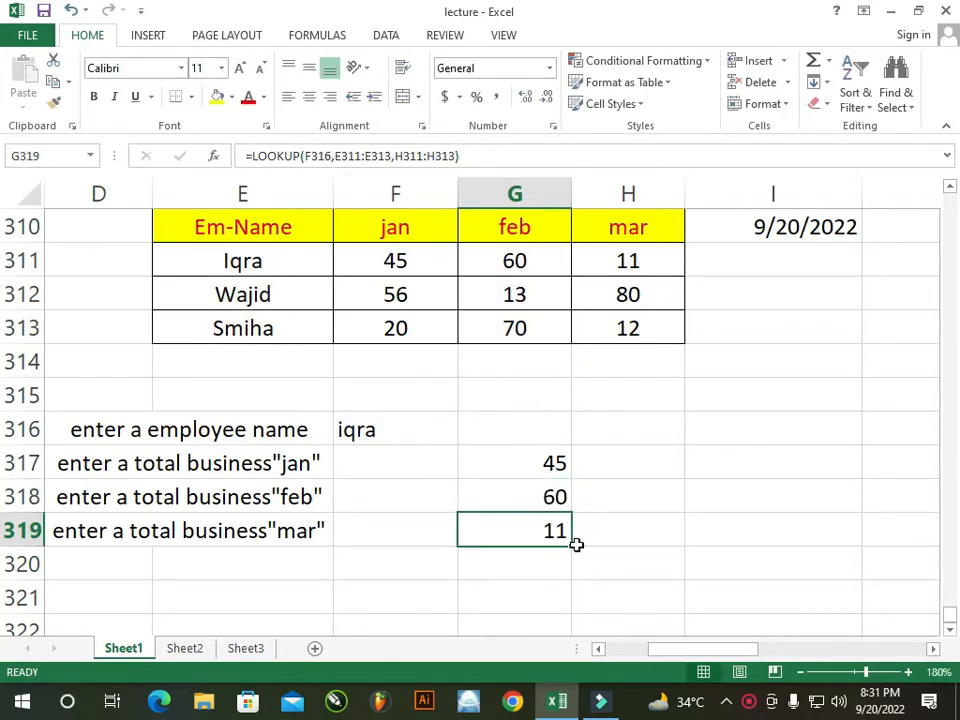
{"action": "double_click", "coordinate": [512, 528]}
{"action": "left_click", "coordinate": [769, 535]}
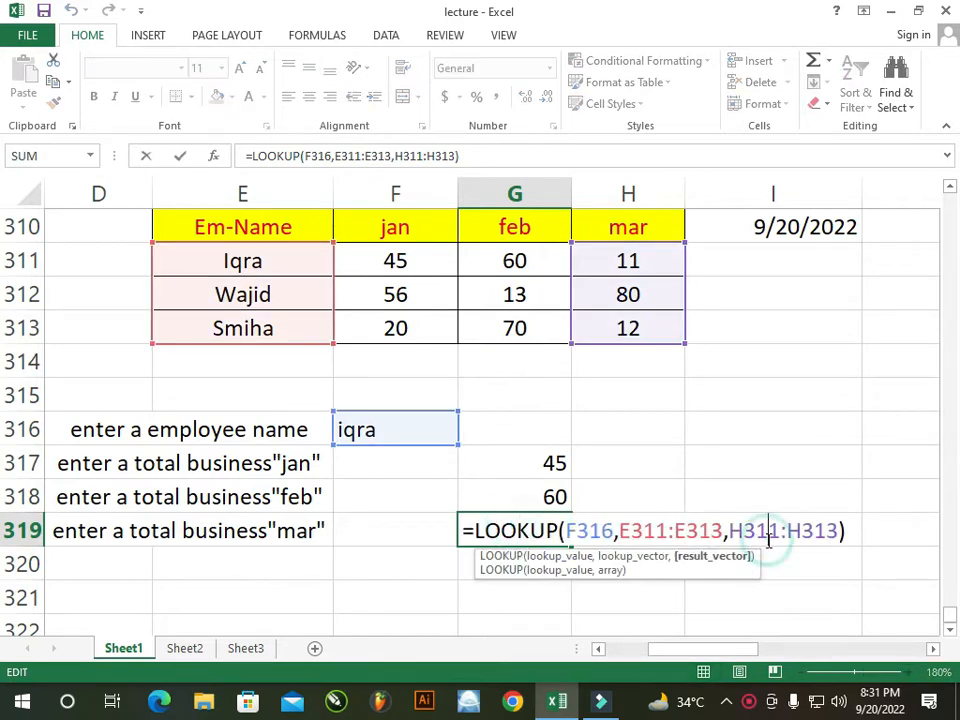
{"action": "key", "text": "Return"}
{"action": "left_click_drag", "start_coordinate": [553, 461], "coordinate": [553, 528]}
Clear the lookup results and rebuild G317 as =LOOKUP(f316,e311:e313,f311:f313)
{"action": "key", "text": "Delete"}
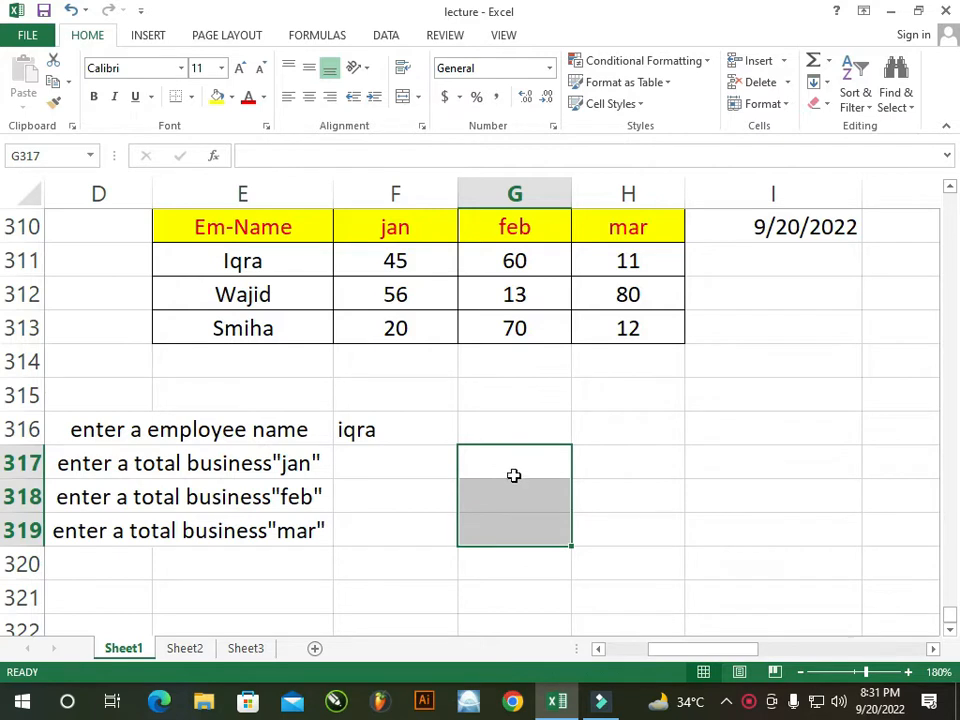
{"action": "left_click", "coordinate": [516, 461]}
{"action": "type", "text": "="}
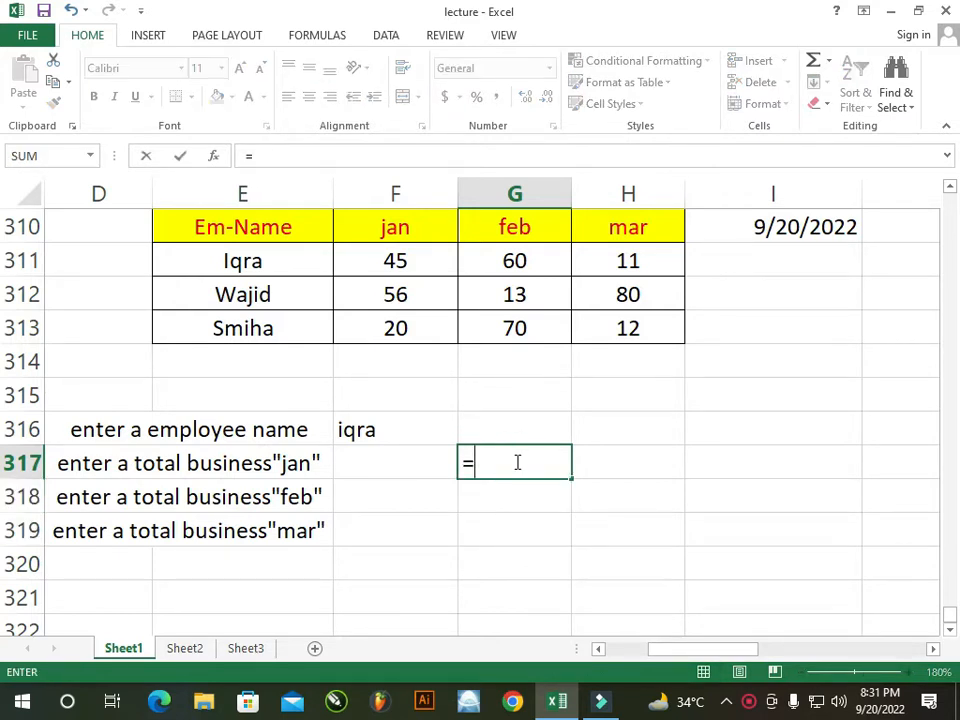
{"action": "type", "text": "loo"}
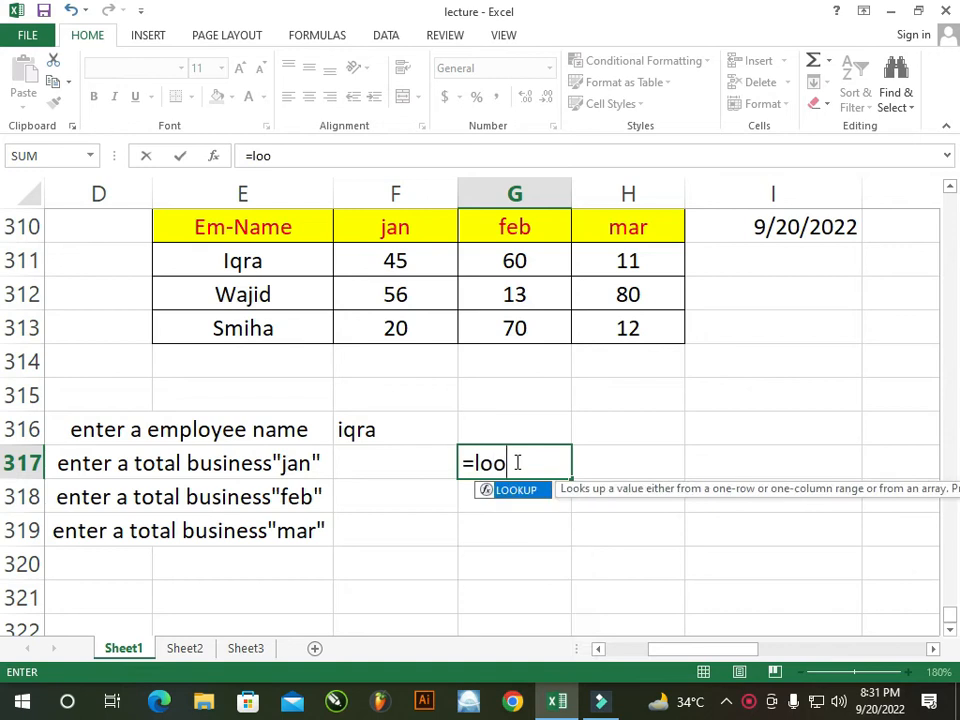
{"action": "key", "text": "Tab"}
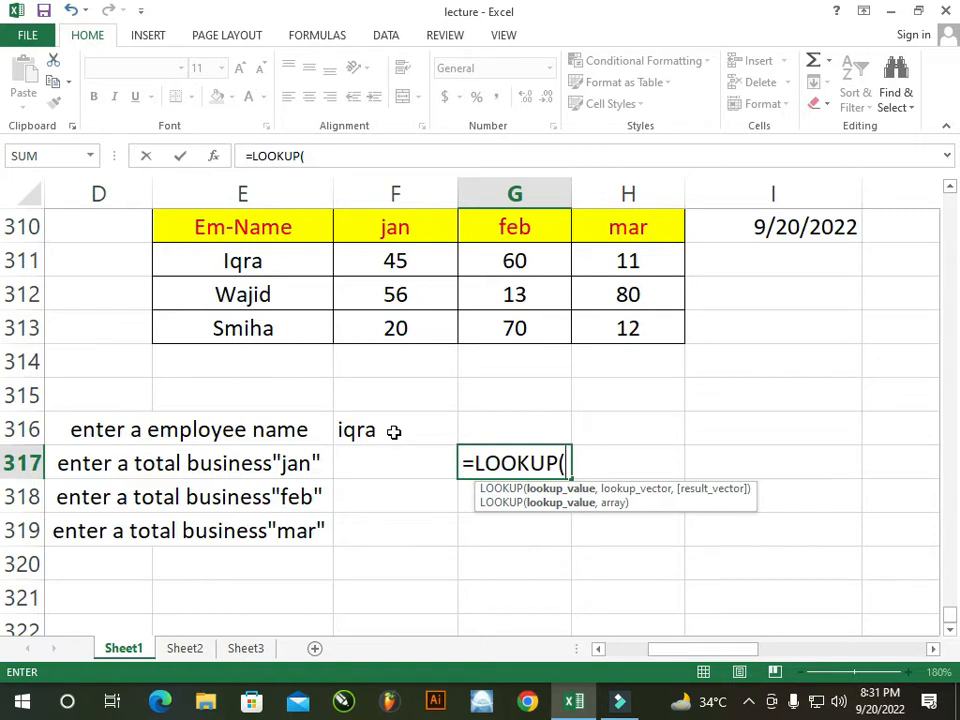
{"action": "type", "text": "f316"}
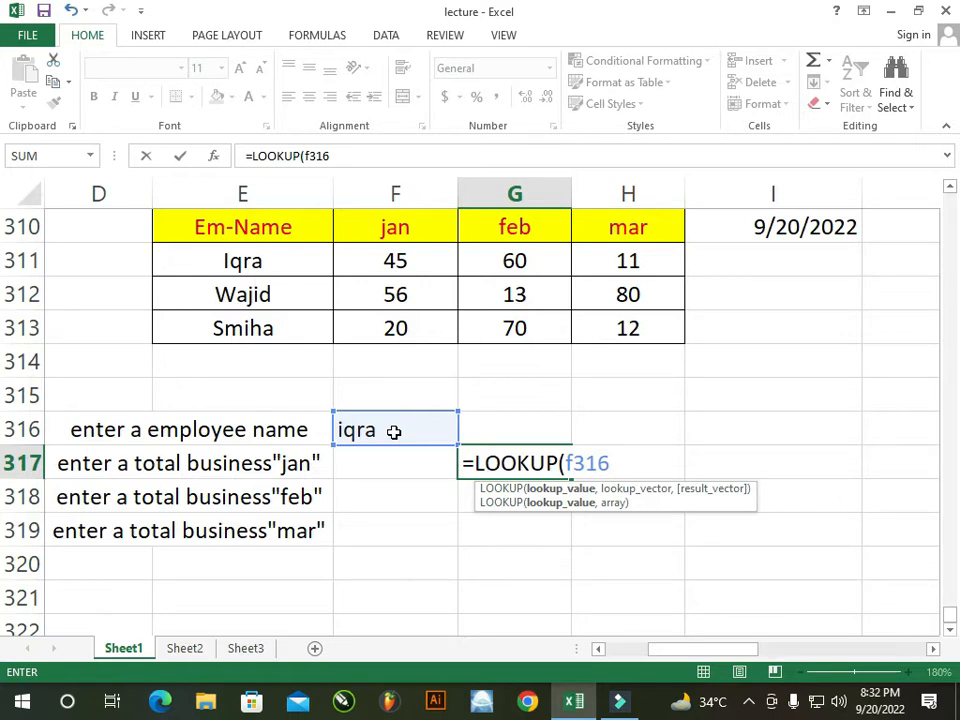
{"action": "type", "text": ","}
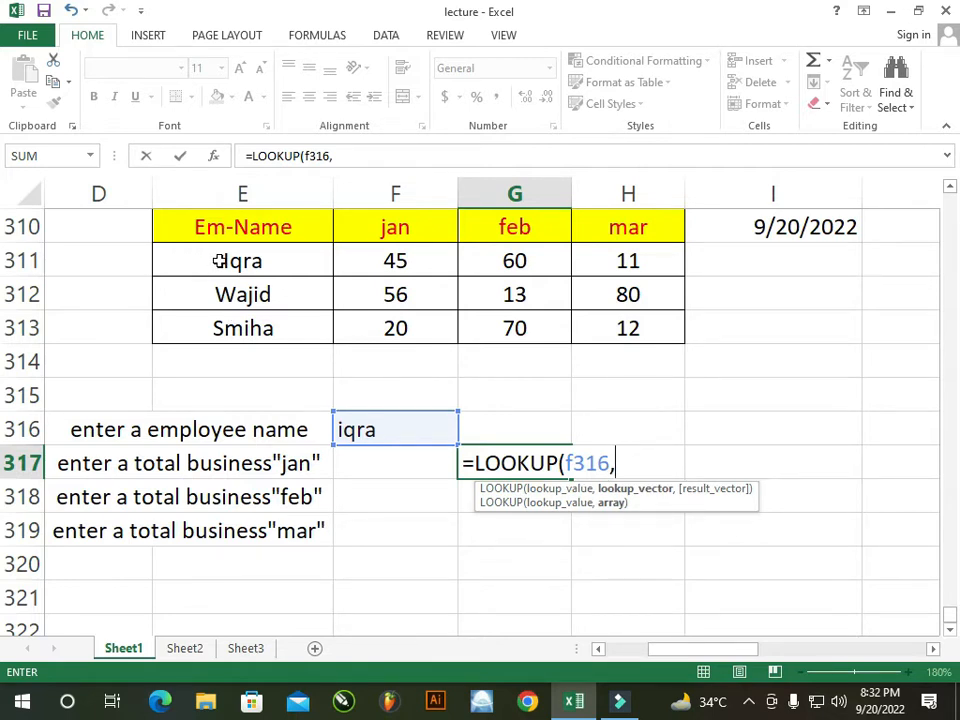
{"action": "type", "text": "e311:"}
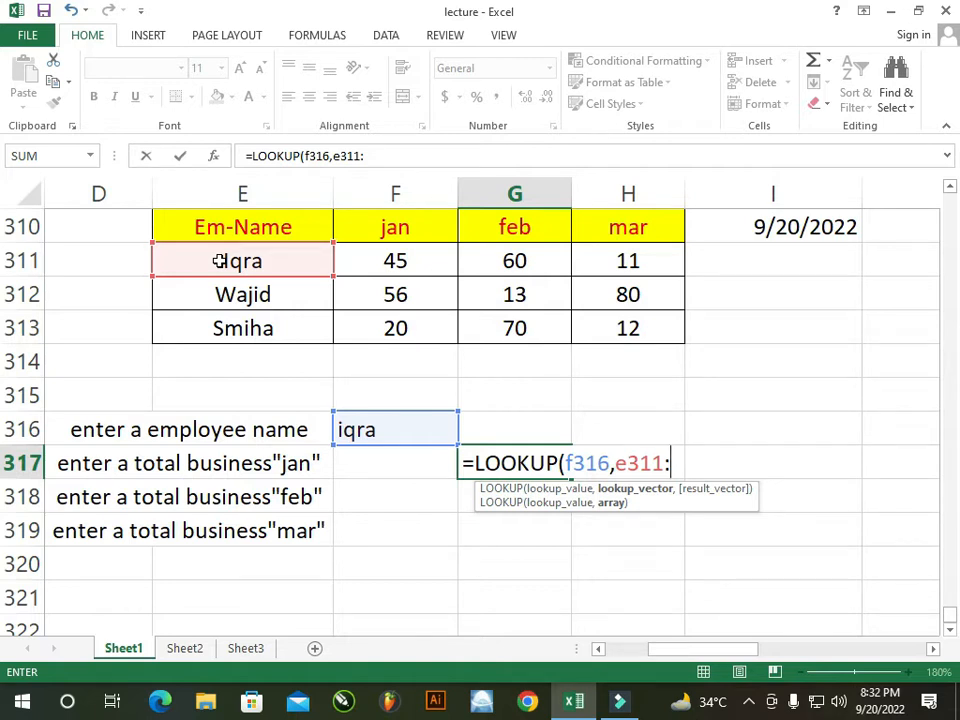
{"action": "type", "text": "e313"}
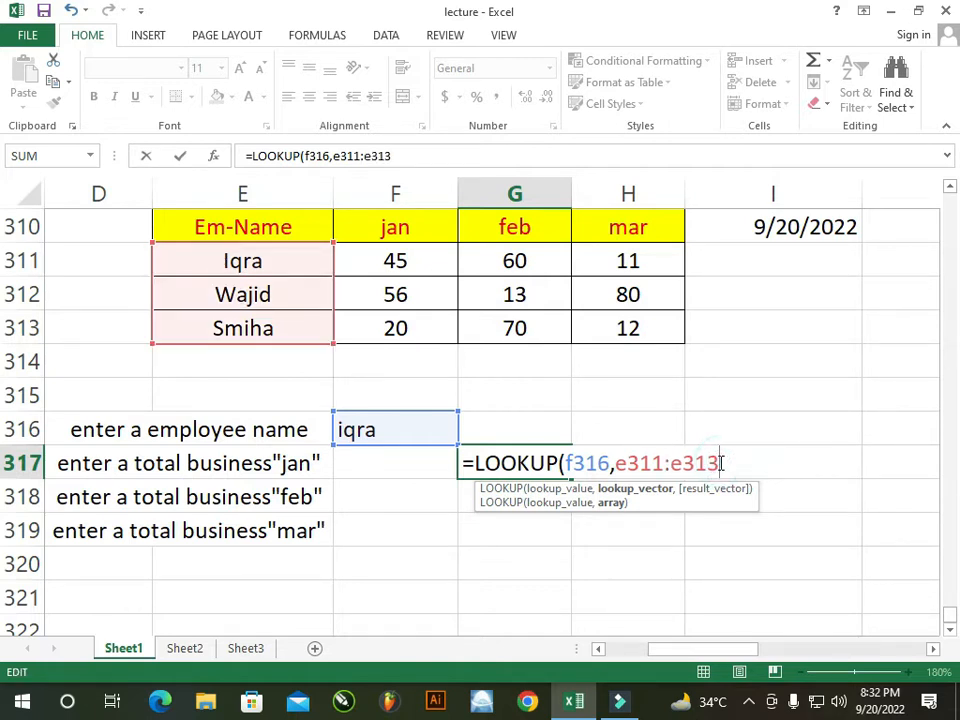
{"action": "type", "text": ","}
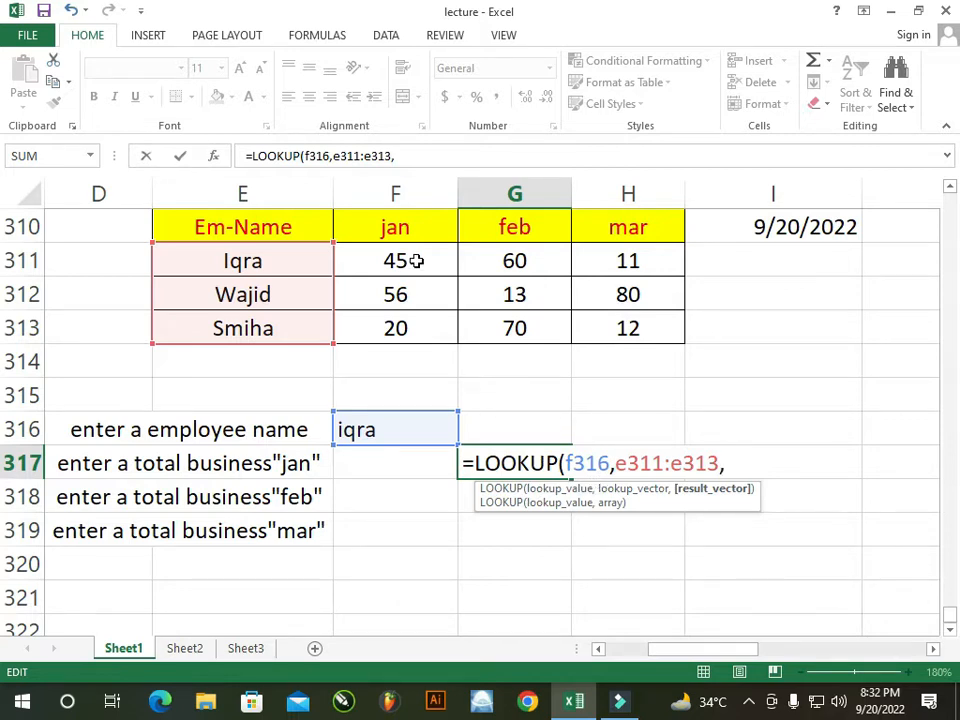
{"action": "type", "text": "f"}
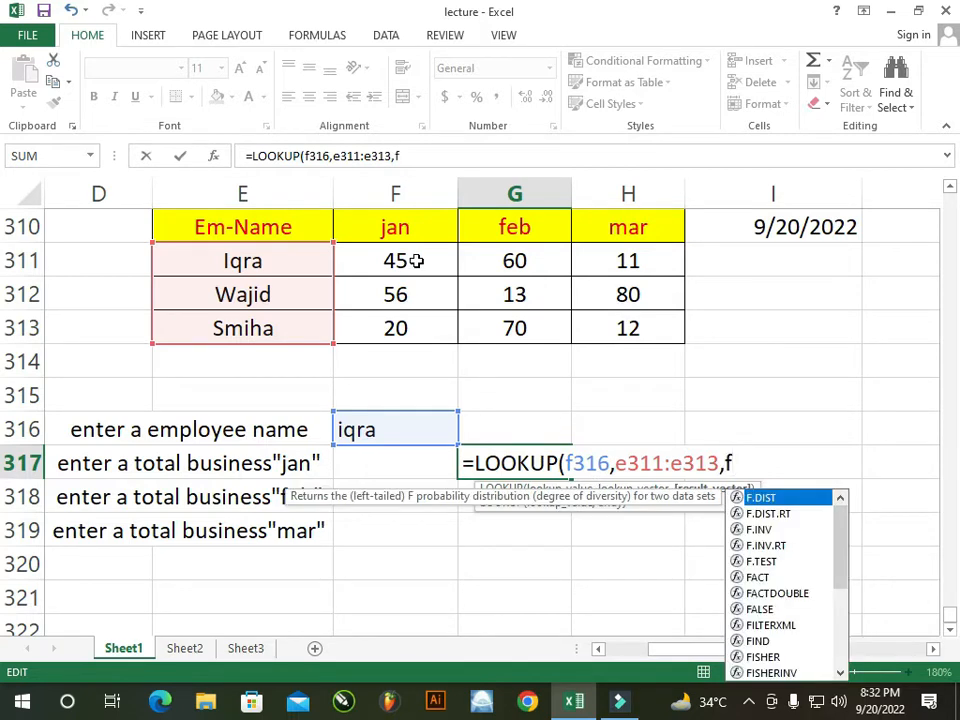
{"action": "type", "text": "311"}
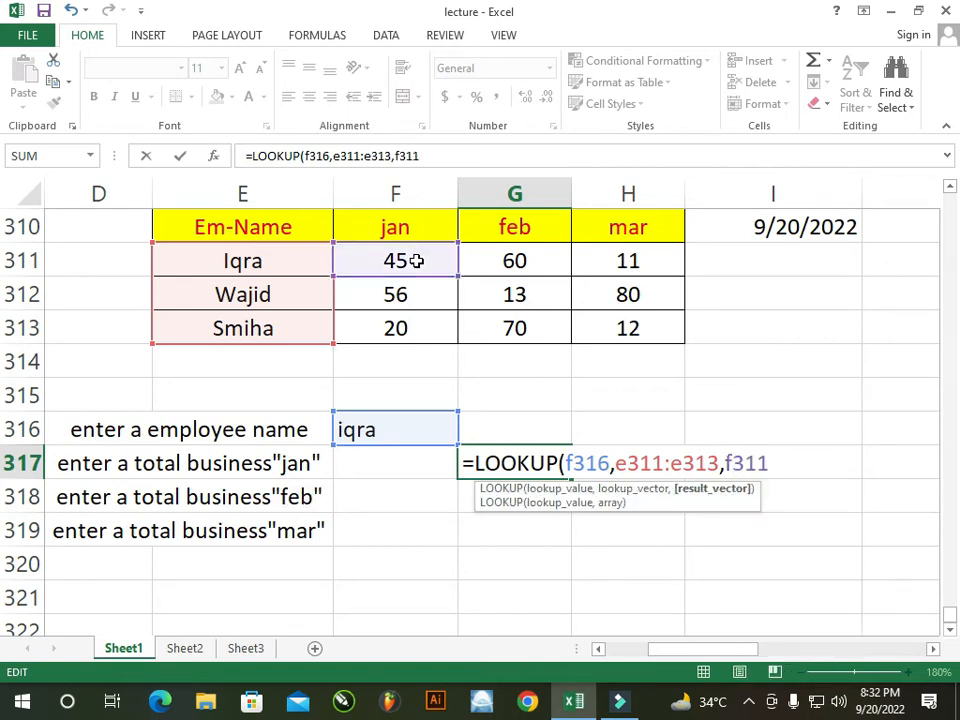
{"action": "type", "text": ":f313"}
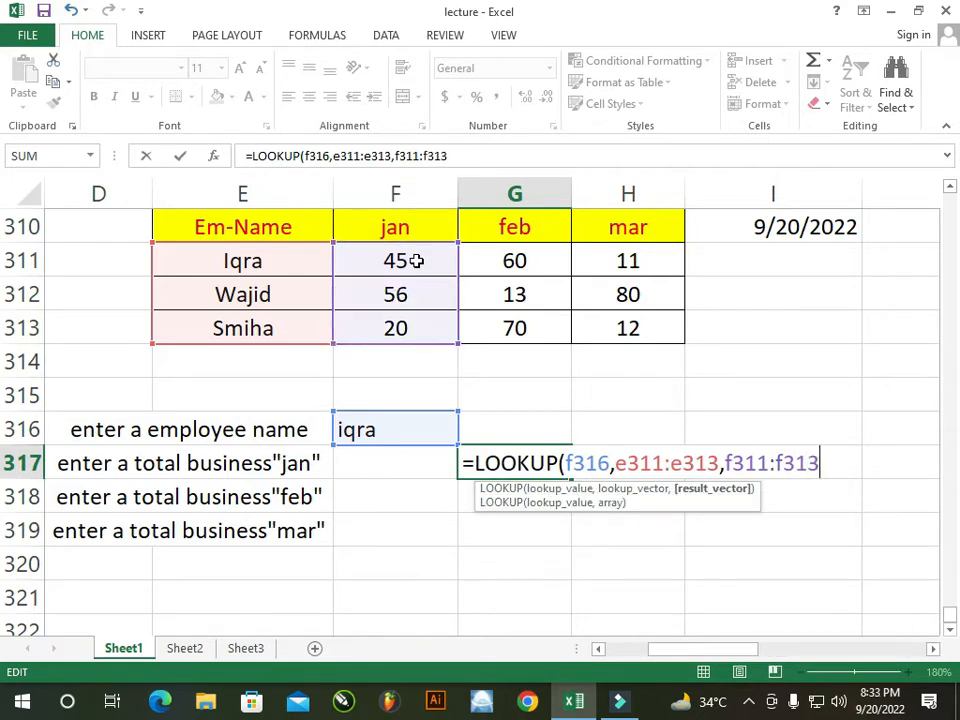
{"action": "type", "text": ")"}
Commit the January lookup, try filling it down, and undo the #N/A copies
{"action": "key", "text": "Return"}
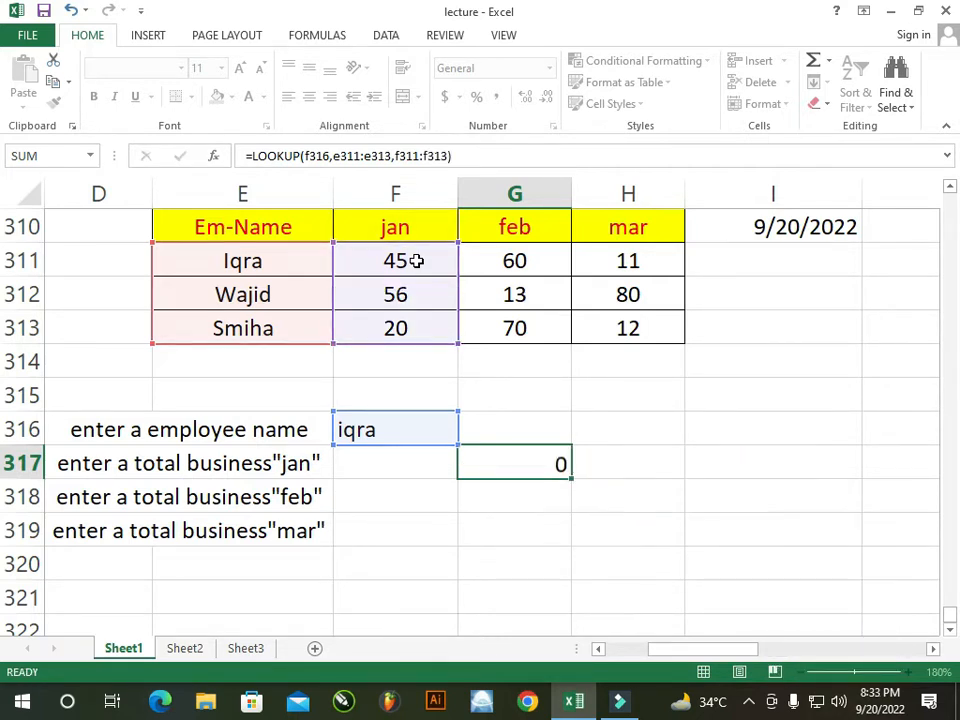
{"action": "left_click", "coordinate": [529, 458]}
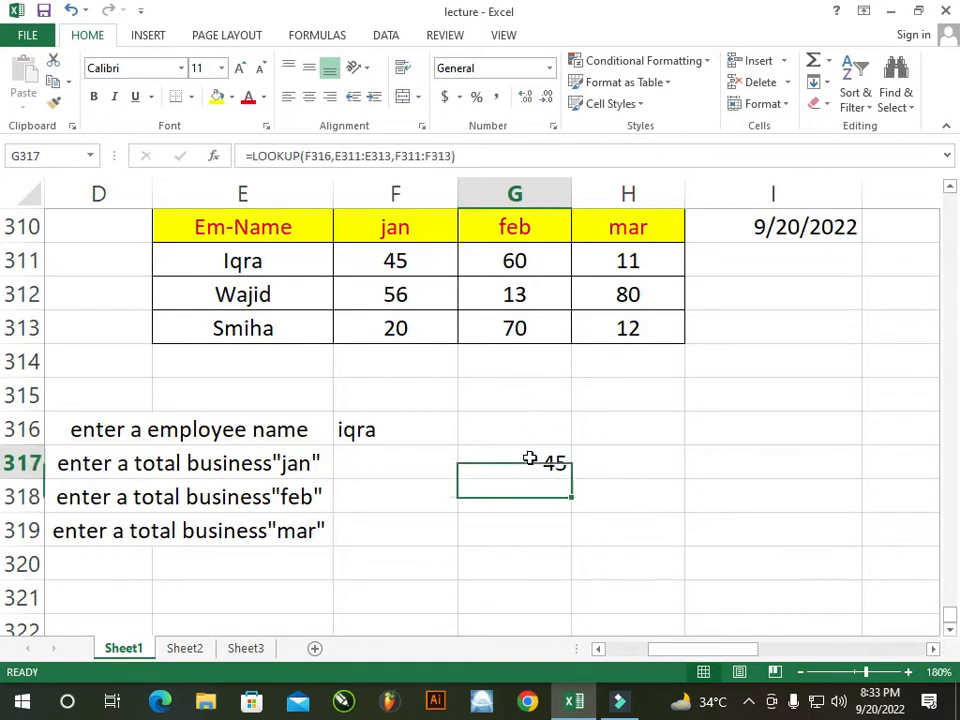
{"action": "left_click_drag", "start_coordinate": [570, 481], "coordinate": [570, 546]}
{"action": "key", "text": "ctrl+z"}
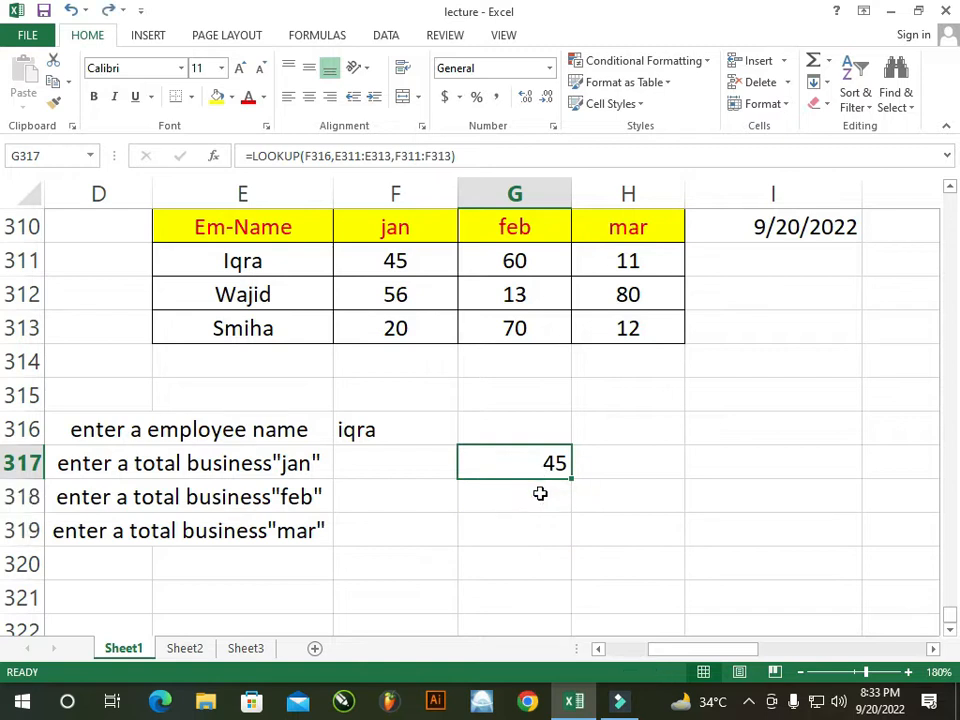
Enter =LOOKUP(F316,E311:E313,G311:G313) in G318, returning the February total 60
{"action": "double_click", "coordinate": [542, 493]}
{"action": "type", "text": "=look"}
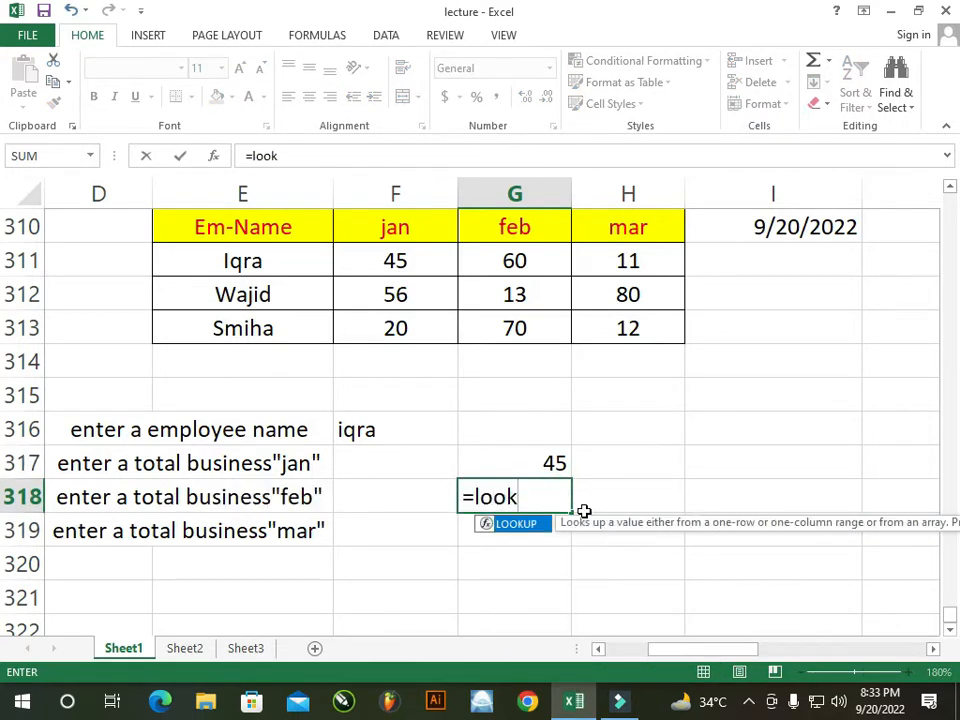
{"action": "key", "text": "Tab"}
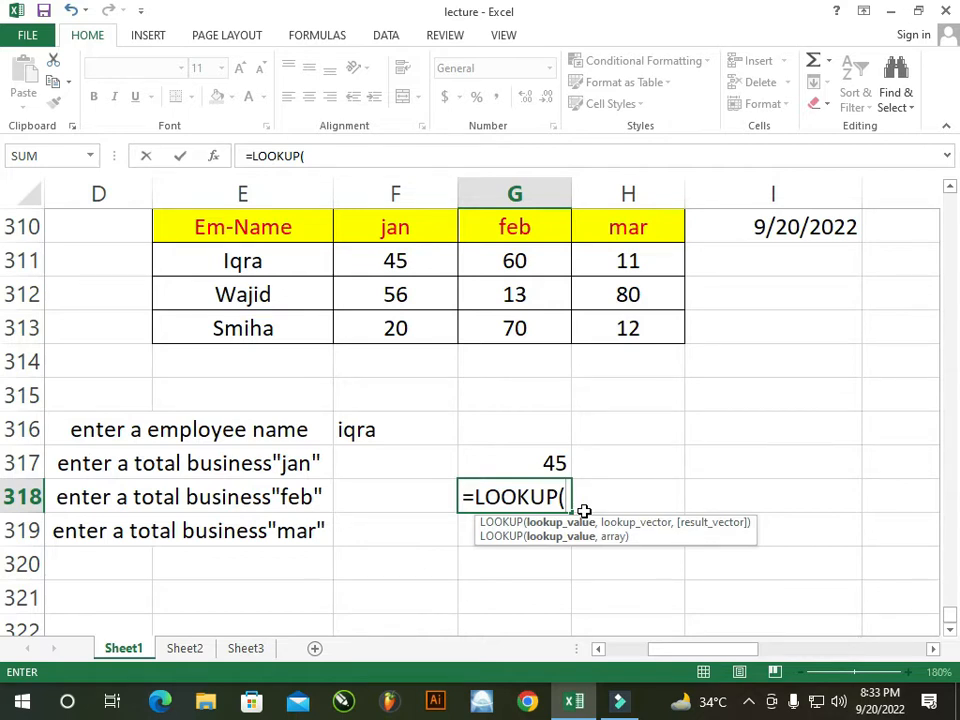
{"action": "left_click", "coordinate": [392, 433]}
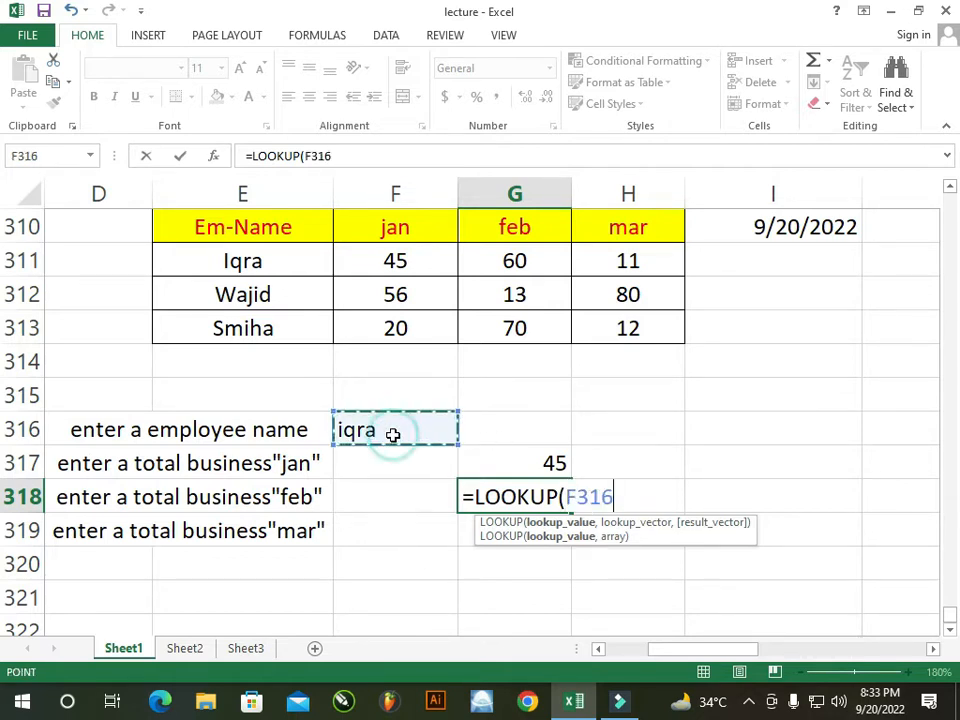
{"action": "type", "text": ","}
{"action": "left_click_drag", "start_coordinate": [227, 256], "coordinate": [229, 330]}
{"action": "type", "text": ","}
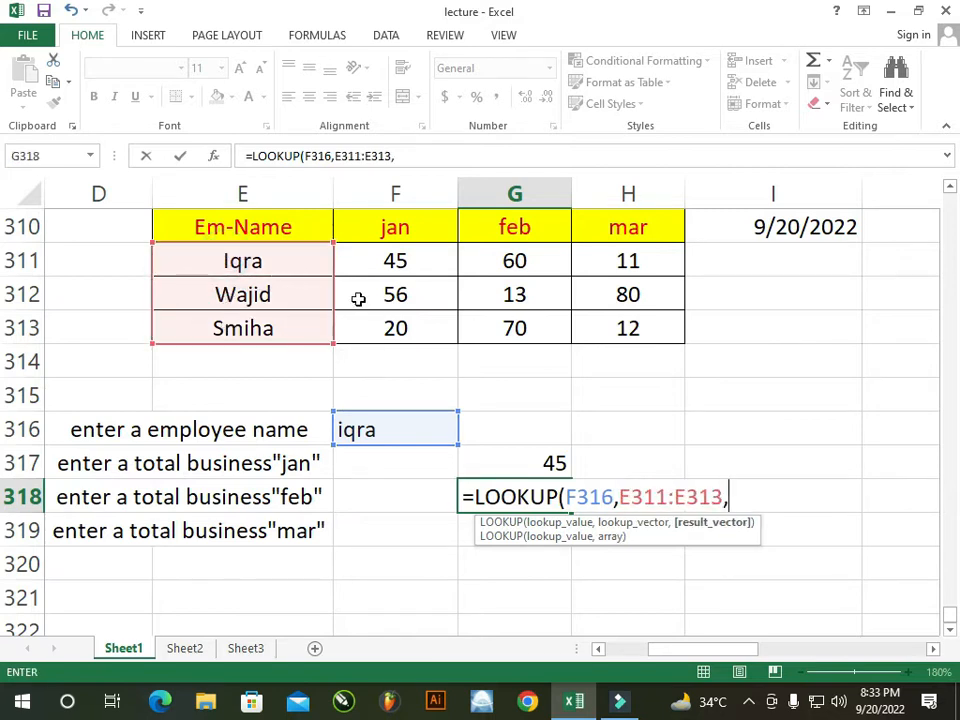
{"action": "left_click_drag", "start_coordinate": [507, 260], "coordinate": [525, 322]}
{"action": "type", "text": ","}
{"action": "key", "text": "BackSpace"}
{"action": "type", "text": ")"}
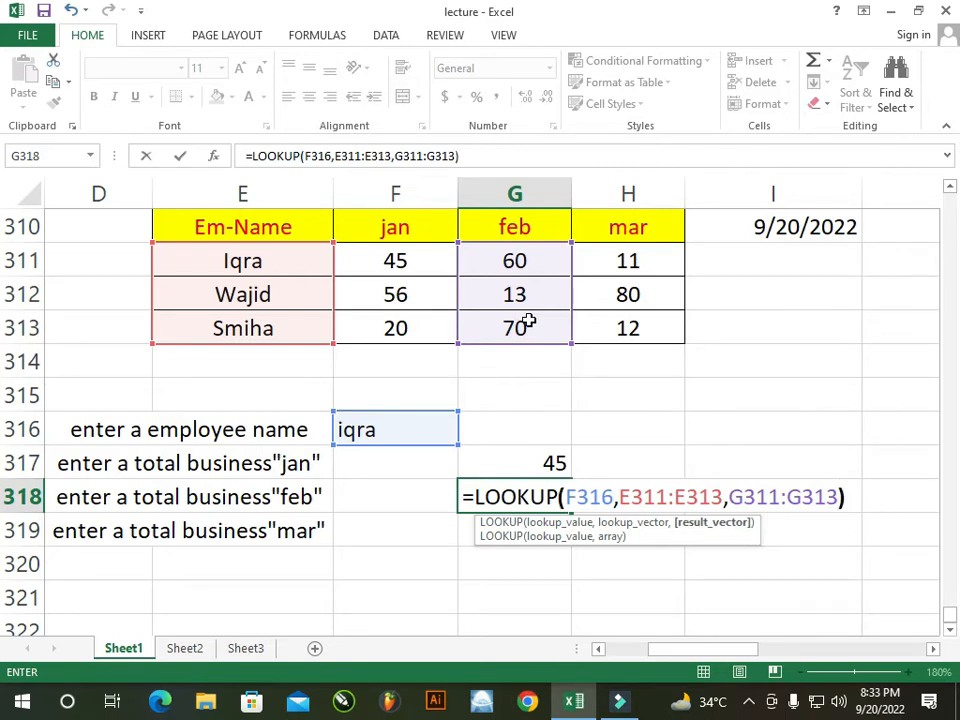
{"action": "key", "text": "Return"}
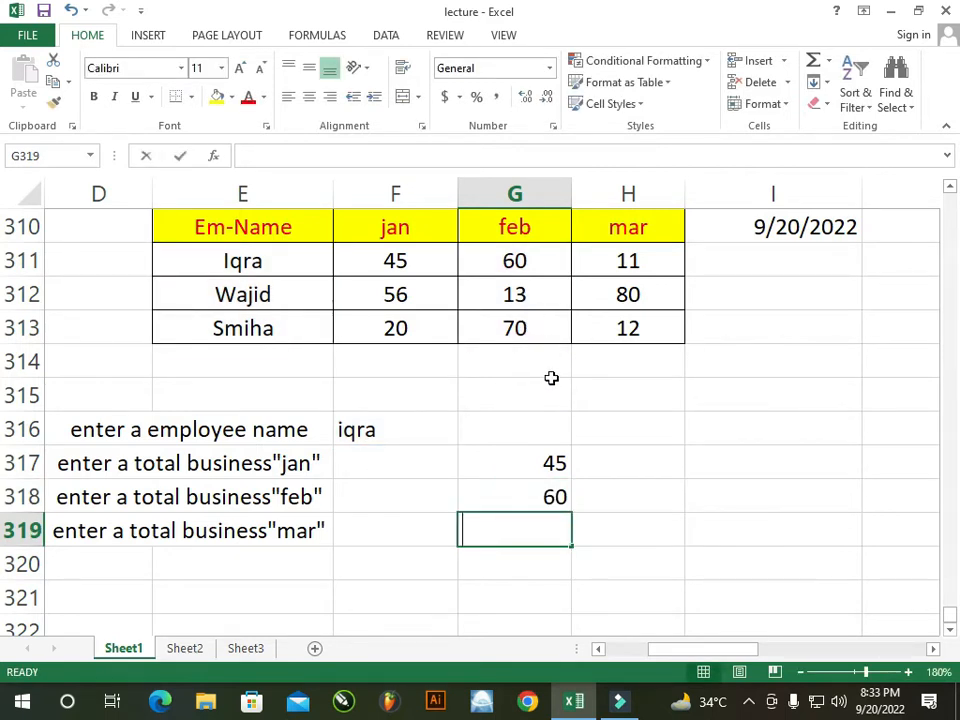
{"action": "type", "text": "=look"}
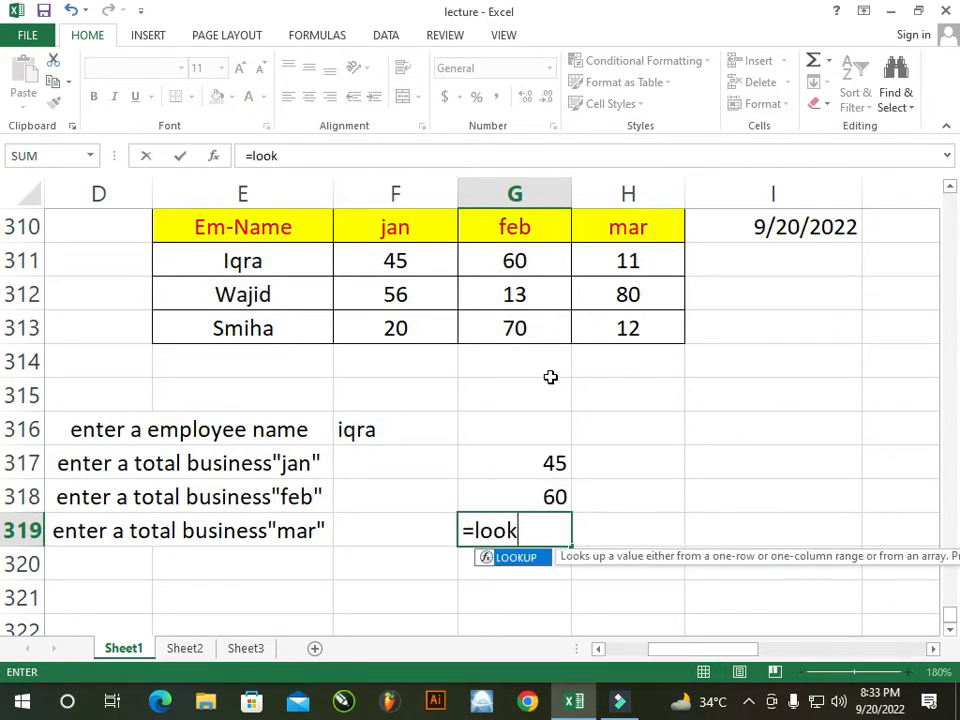
Complete G319 as =LOOKUP(F316,E311:E313,H311:H313), returning the March total 11
{"action": "key", "text": "Tab"}
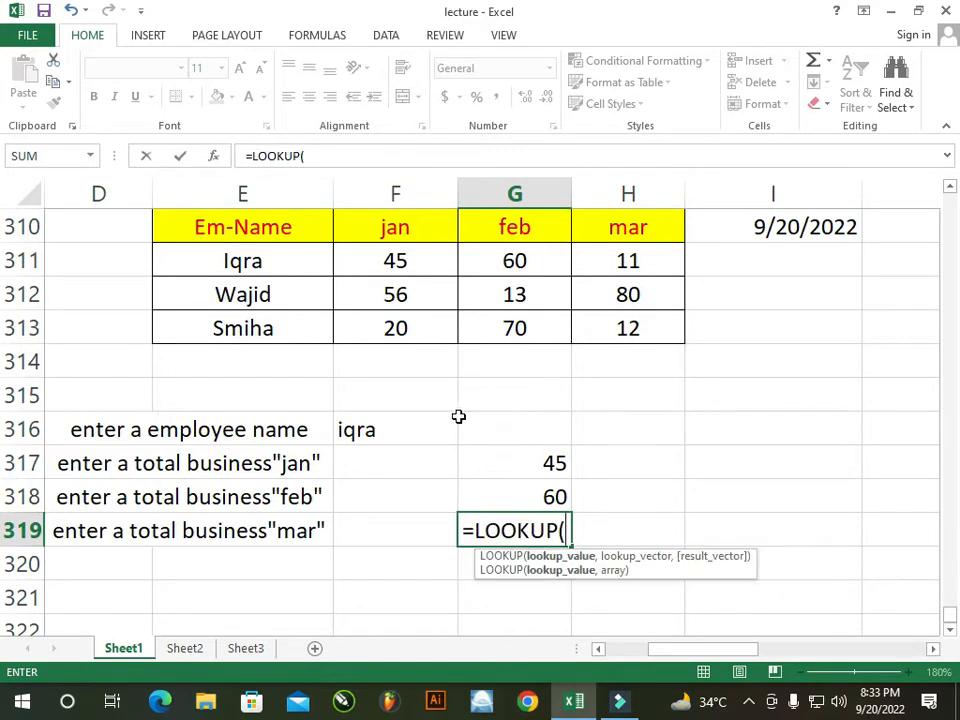
{"action": "left_click", "coordinate": [407, 425]}
{"action": "type", "text": ","}
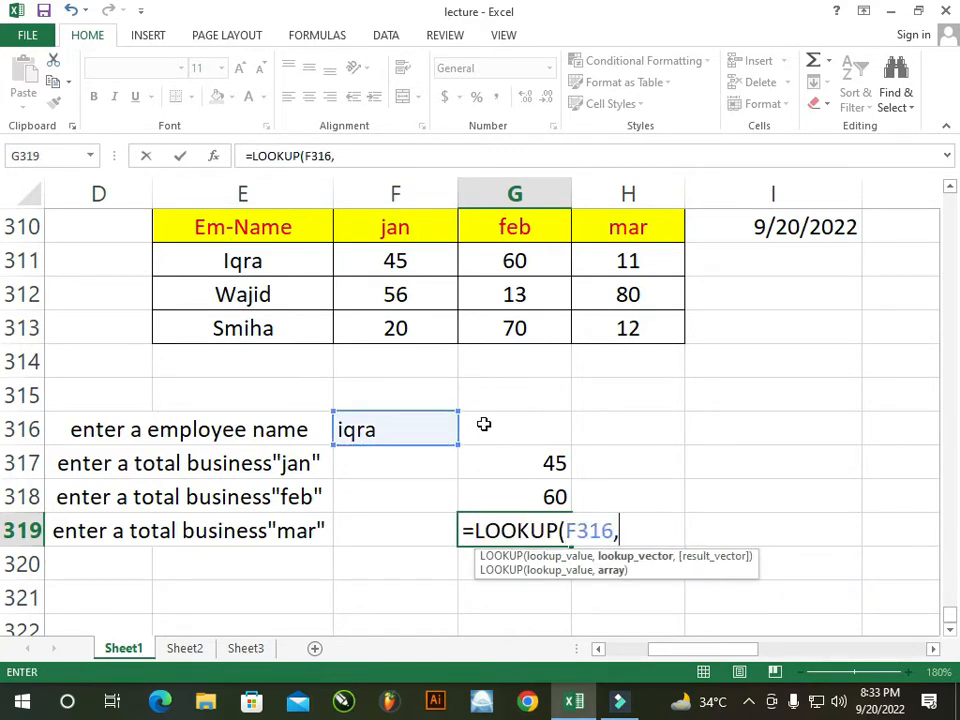
{"action": "left_click_drag", "start_coordinate": [272, 273], "coordinate": [334, 326]}
{"action": "type", "text": ","}
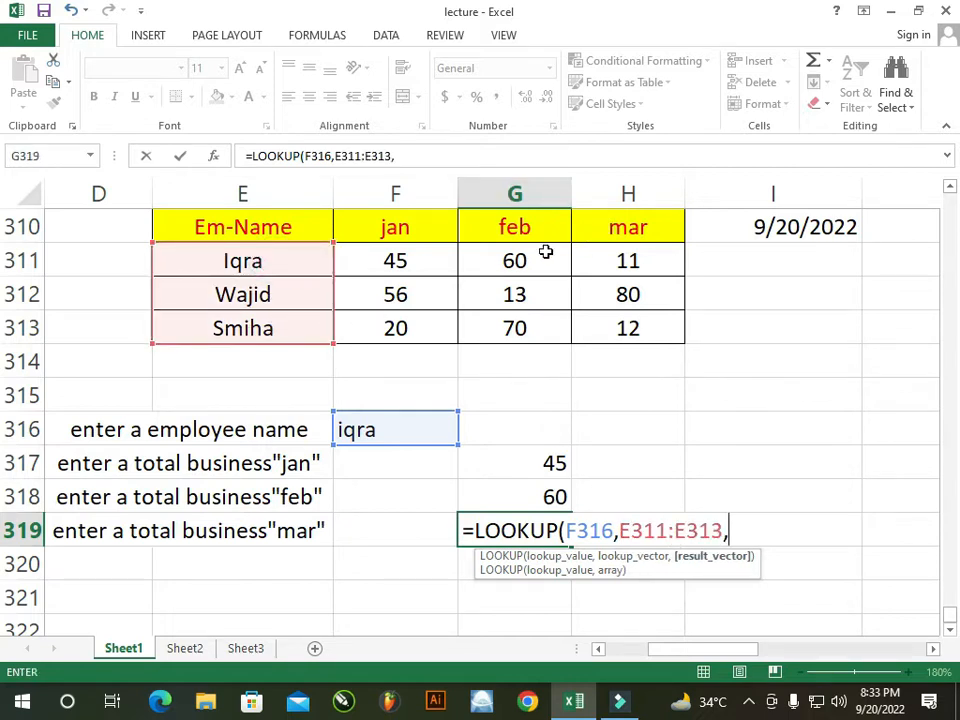
{"action": "left_click", "coordinate": [607, 251]}
{"action": "left_click_drag", "start_coordinate": [607, 251], "coordinate": [610, 325]}
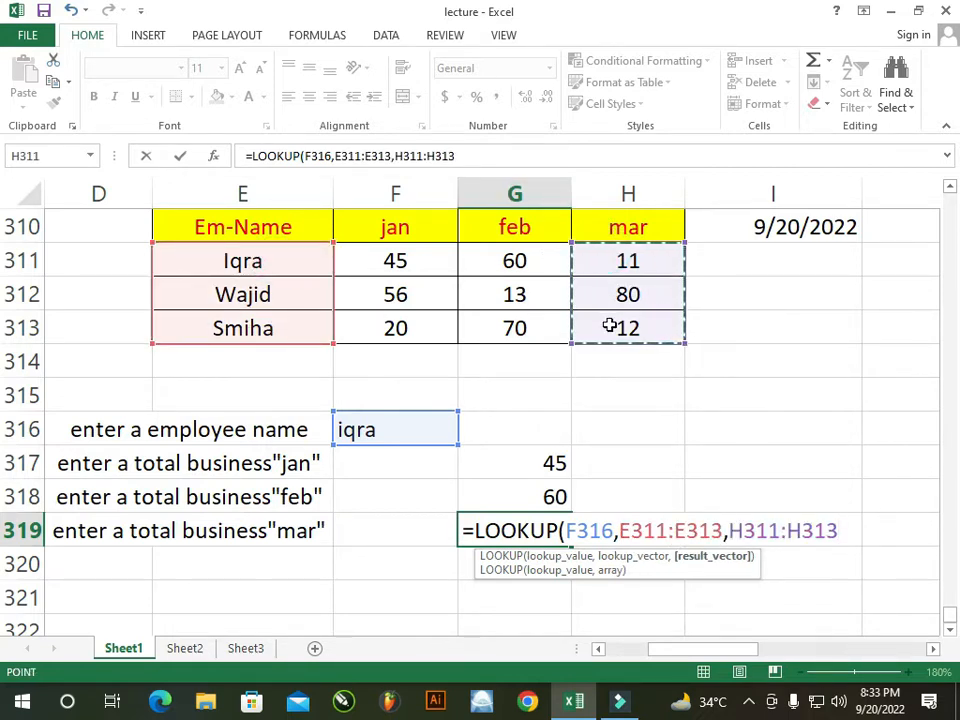
{"action": "type", "text": ")"}
{"action": "key", "text": "Return"}
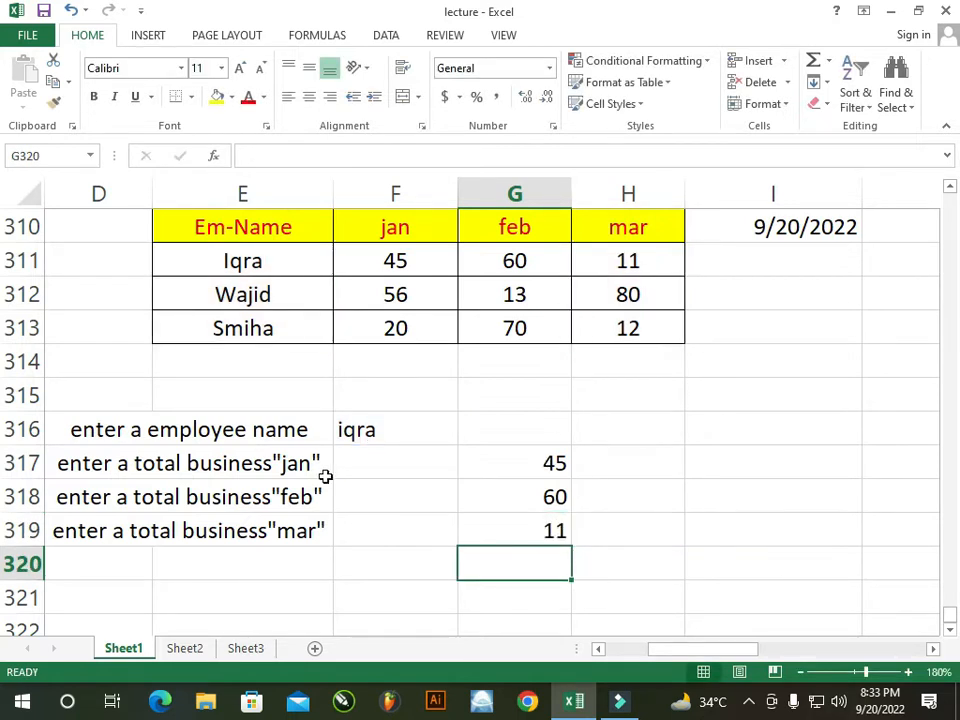
{"action": "left_click", "coordinate": [356, 429]}
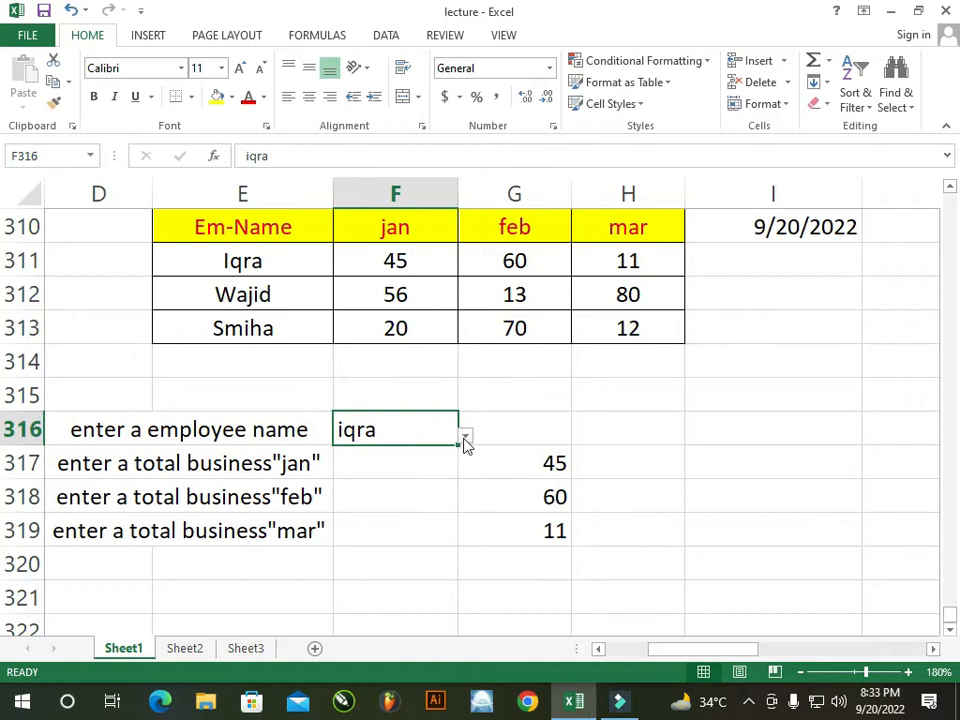
{"action": "left_click", "coordinate": [566, 429]}
{"action": "left_click", "coordinate": [431, 430]}
{"action": "left_click", "coordinate": [438, 477]}
{"action": "left_click", "coordinate": [422, 435]}
{"action": "left_click", "coordinate": [465, 437]}
{"action": "left_click", "coordinate": [409, 431]}
{"action": "left_click", "coordinate": [692, 449]}
{"action": "left_click", "coordinate": [760, 426]}
{"action": "left_click", "coordinate": [662, 431]}
{"action": "left_click", "coordinate": [714, 431]}
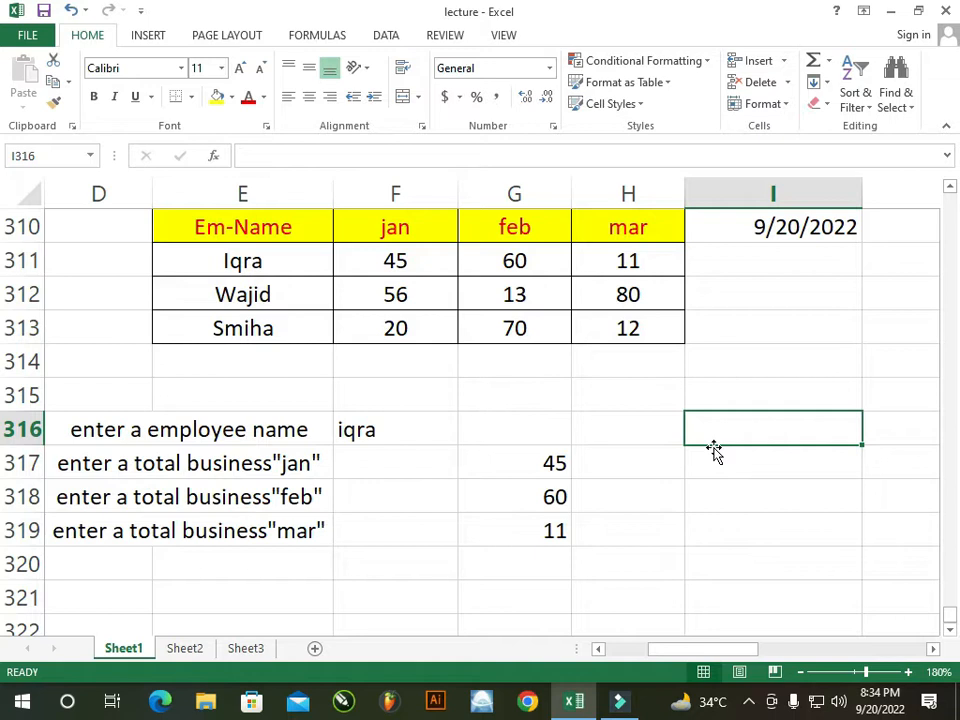
Enter =LOOKUP(H316,E311:E313,F311:F313) in I316
{"action": "type", "text": "="}
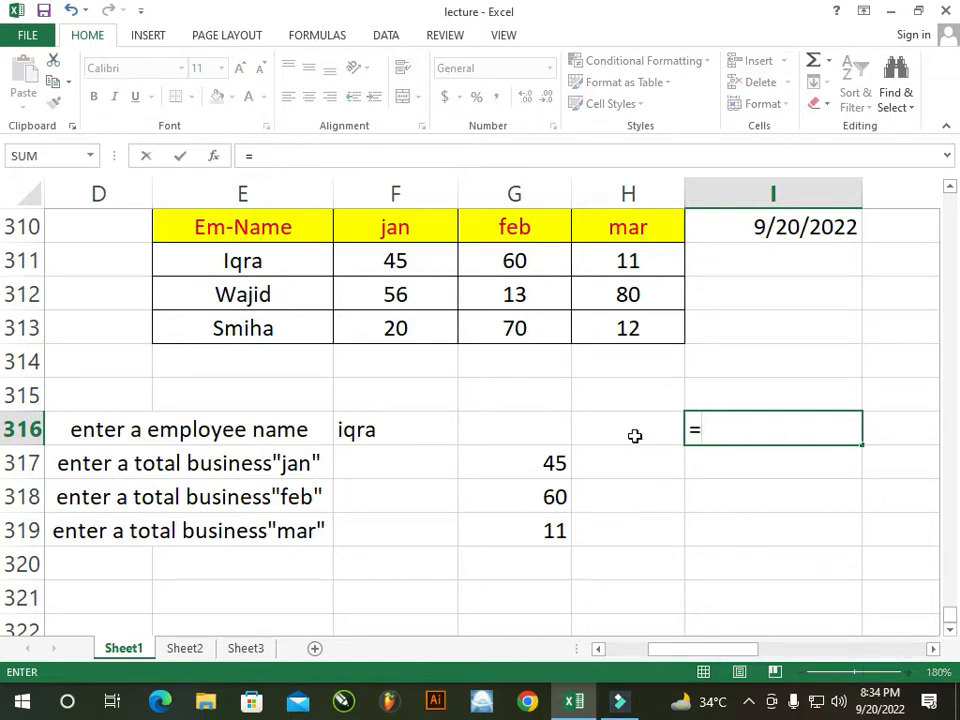
{"action": "type", "text": "loo"}
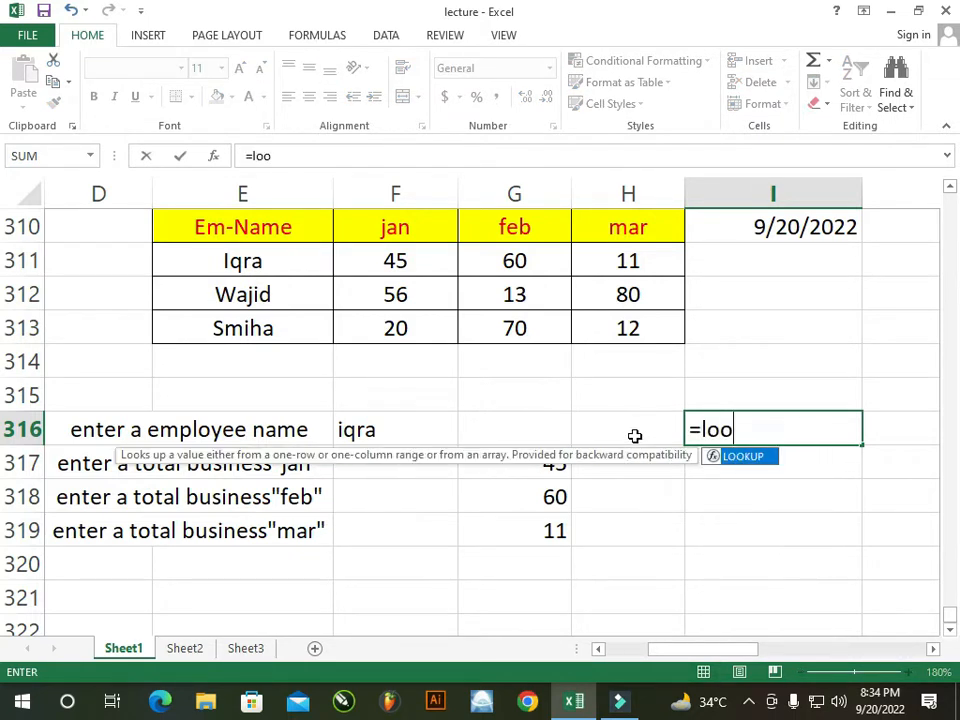
{"action": "key", "text": "Tab"}
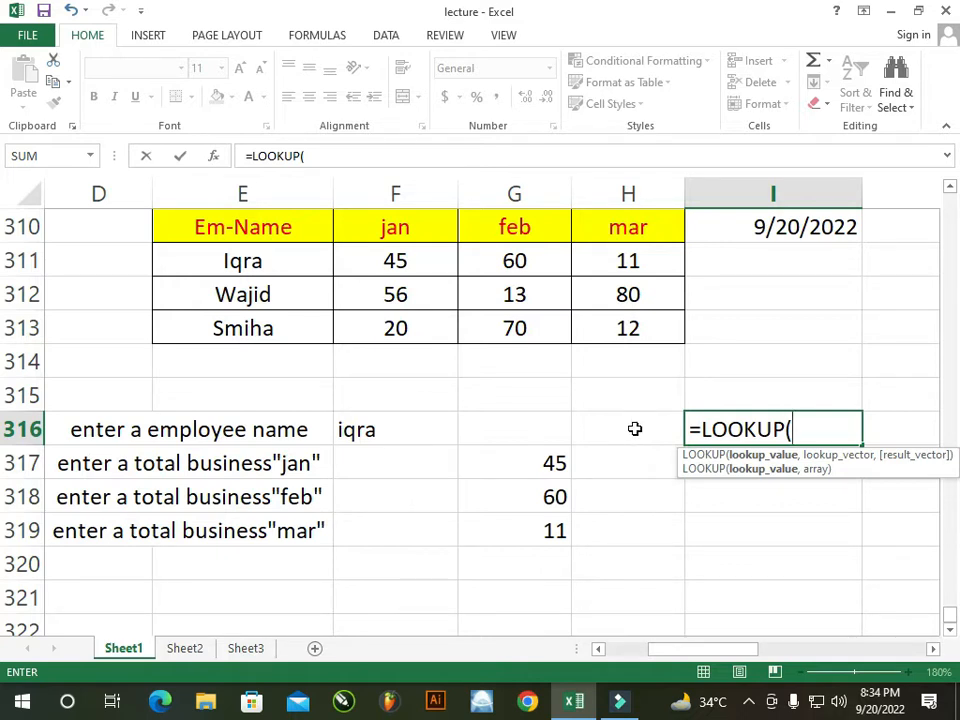
{"action": "left_click", "coordinate": [634, 429]}
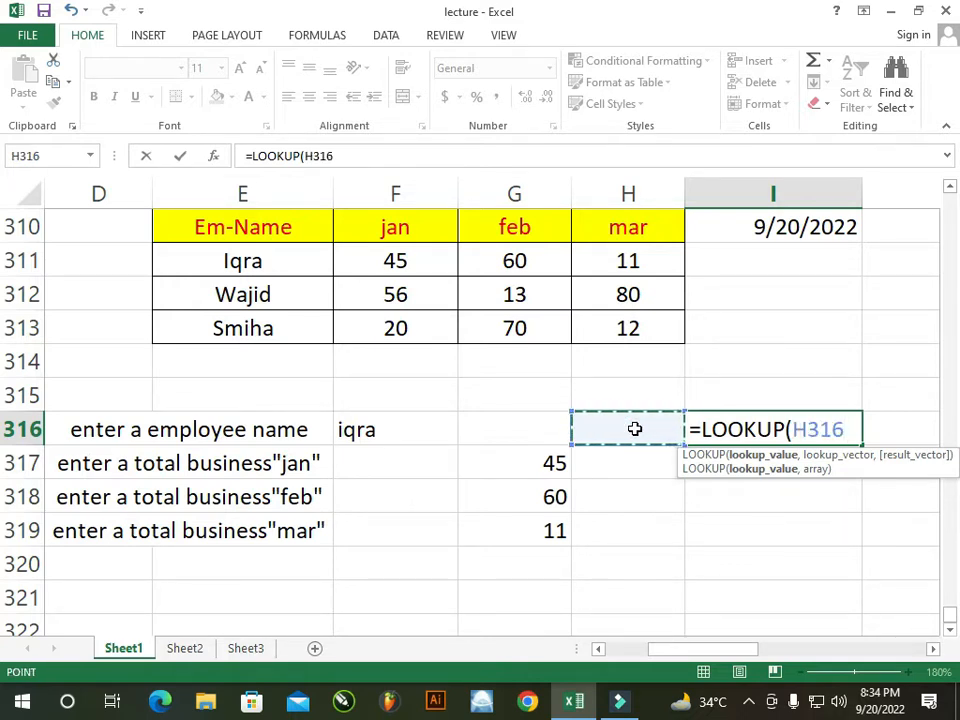
{"action": "type", "text": ","}
{"action": "left_click_drag", "start_coordinate": [262, 258], "coordinate": [284, 323]}
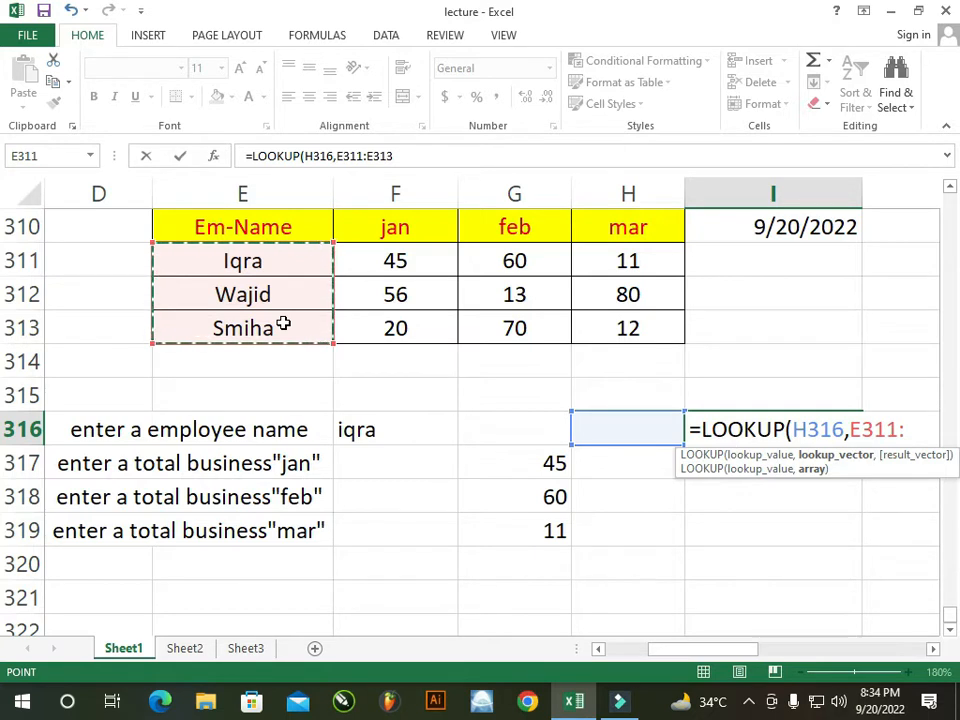
{"action": "type", "text": ","}
{"action": "left_click_drag", "start_coordinate": [388, 257], "coordinate": [400, 326]}
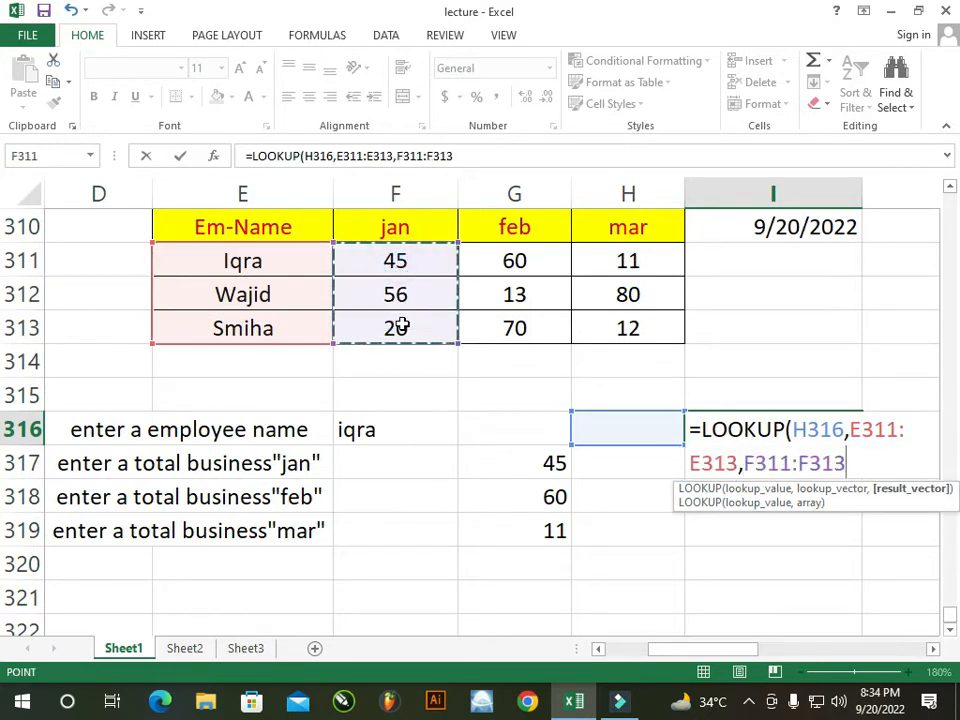
{"action": "type", "text": ")"}
{"action": "key", "text": "Return"}
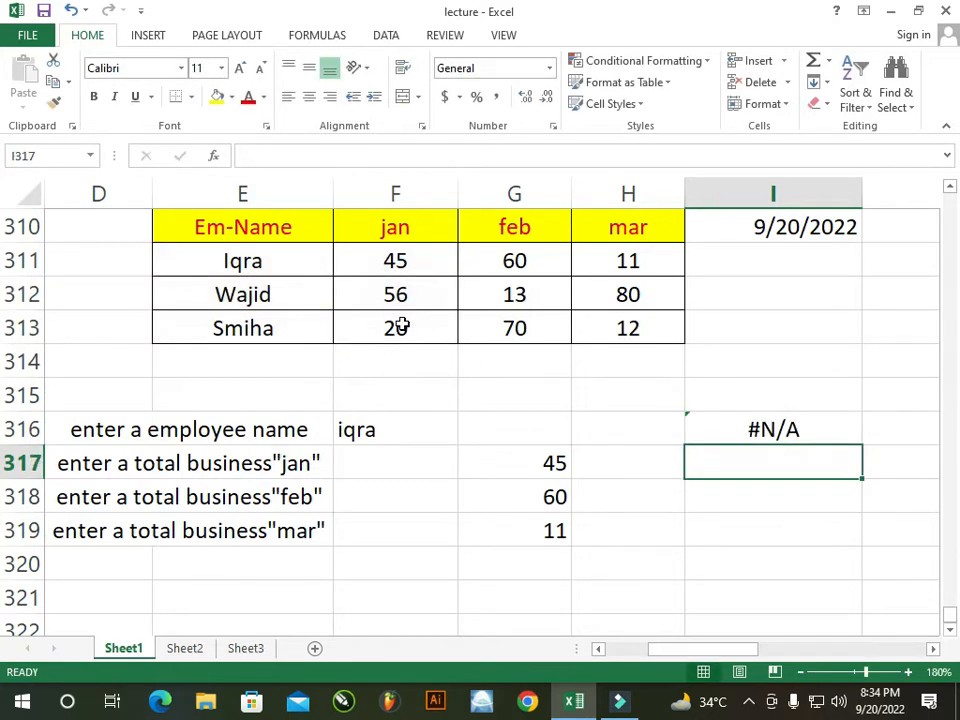
{"action": "double_click", "coordinate": [722, 427]}
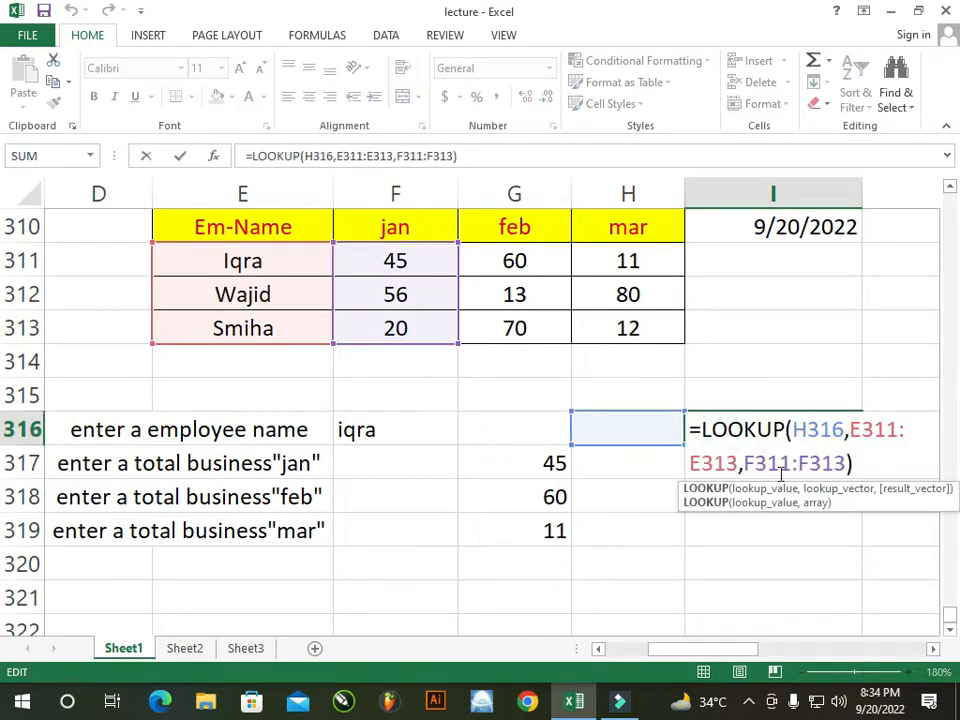
{"action": "key", "text": "Return"}
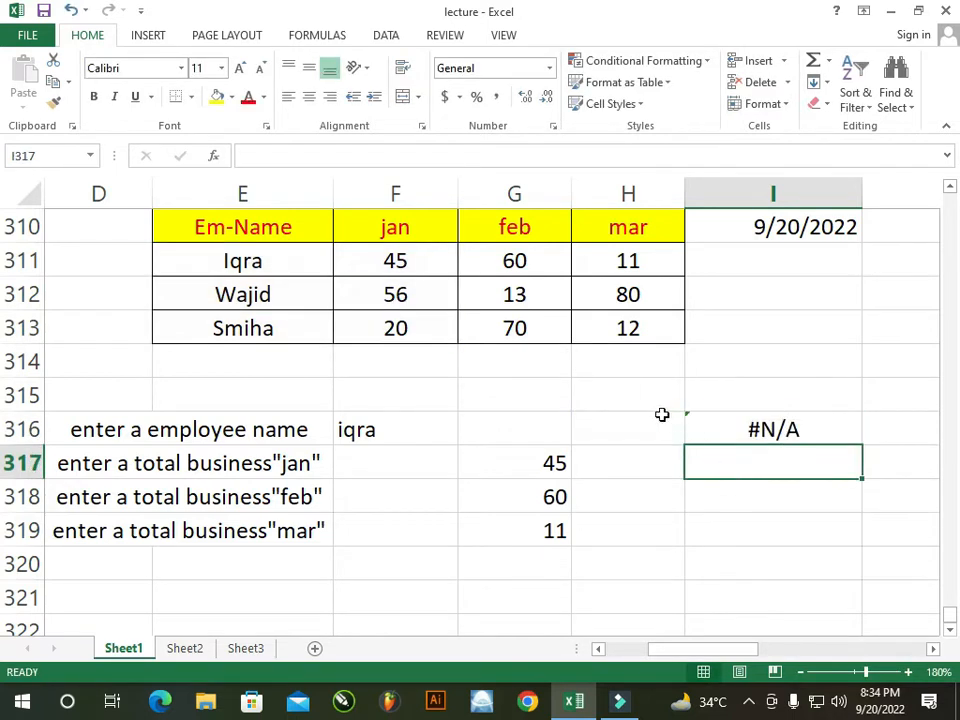
Type the employee's name in H316 so I316 returns the jan total 45, then check the cells
{"action": "left_click", "coordinate": [649, 435]}
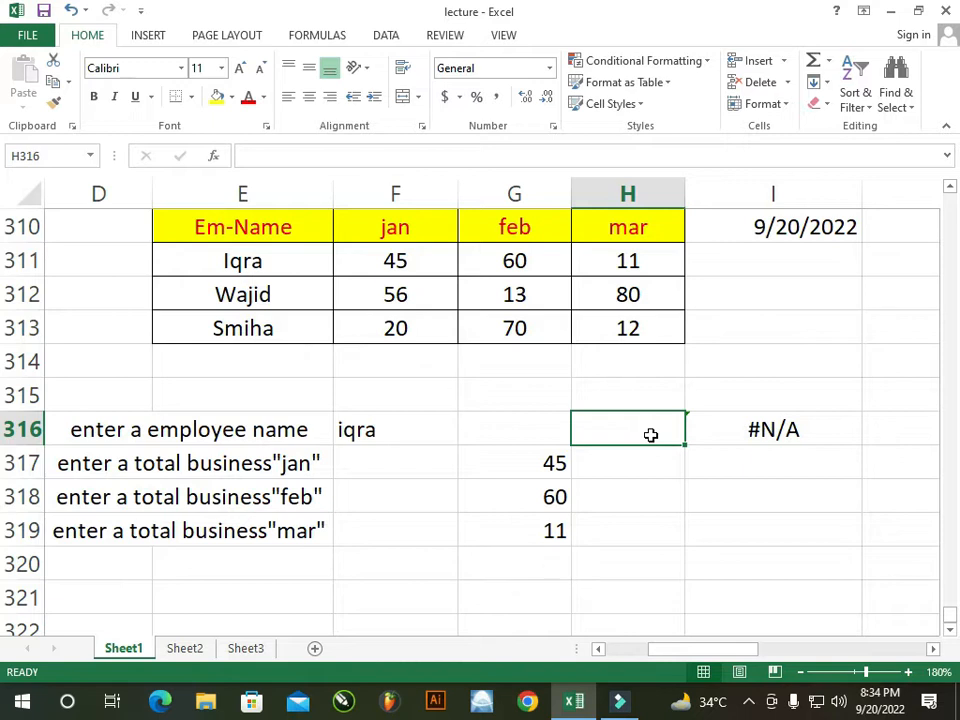
{"action": "type", "text": "iqra"}
{"action": "key", "text": "Return"}
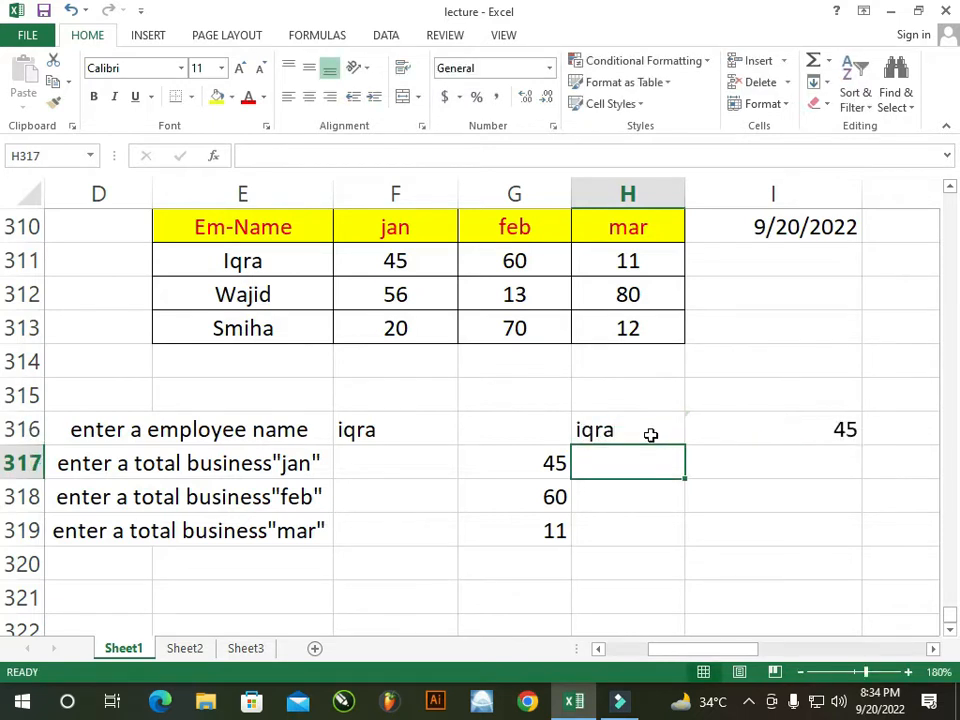
{"action": "left_click", "coordinate": [754, 433]}
{"action": "left_click", "coordinate": [645, 428]}
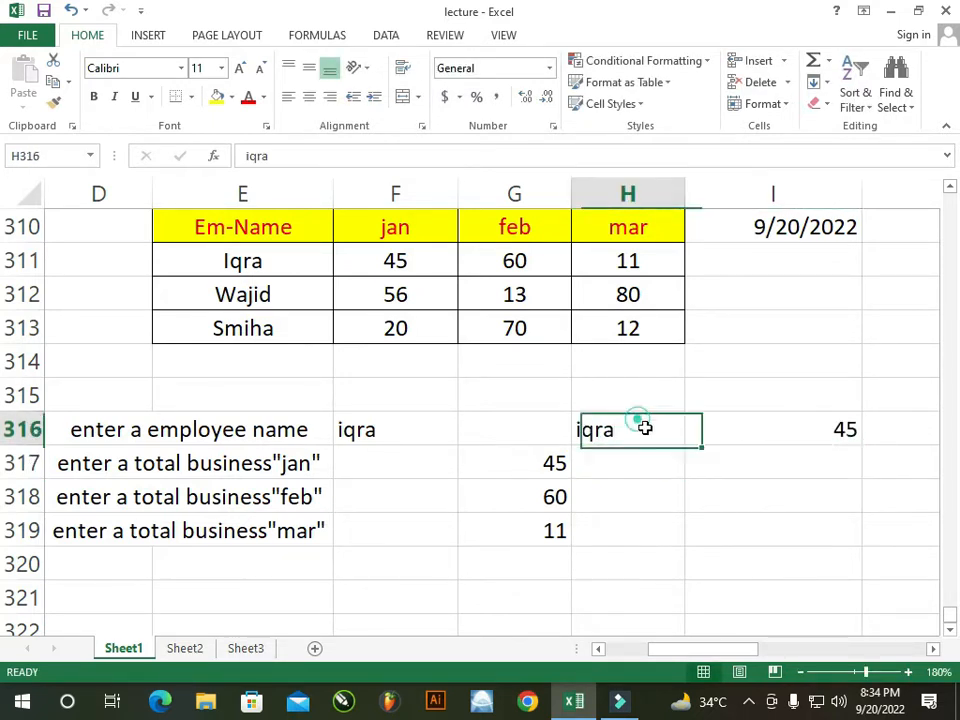
{"action": "left_click", "coordinate": [716, 489]}
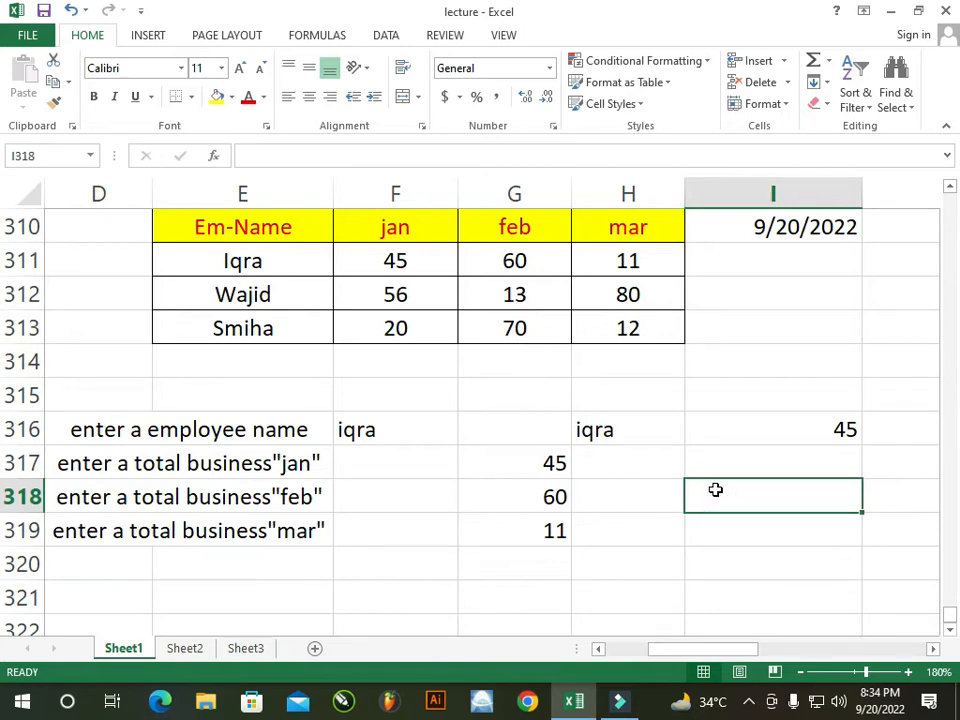
{"action": "left_click", "coordinate": [401, 490]}
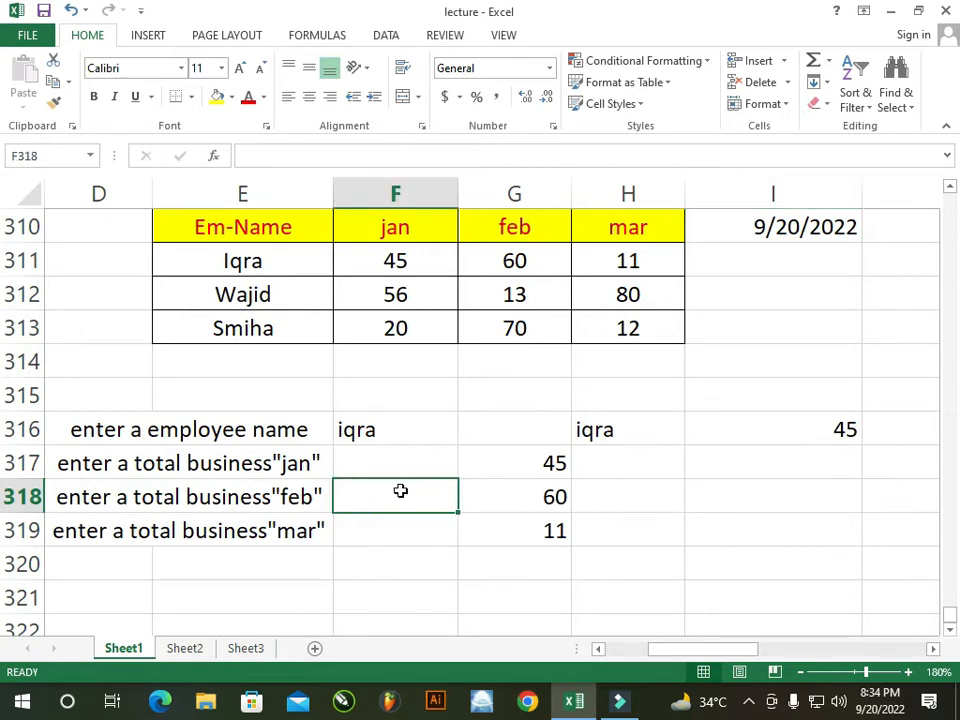
{"action": "left_click", "coordinate": [740, 495]}
Enter =LOOKUP(H316,E311:E313,G311:G313) in I317, returning the feb total 60
{"action": "left_click", "coordinate": [806, 462]}
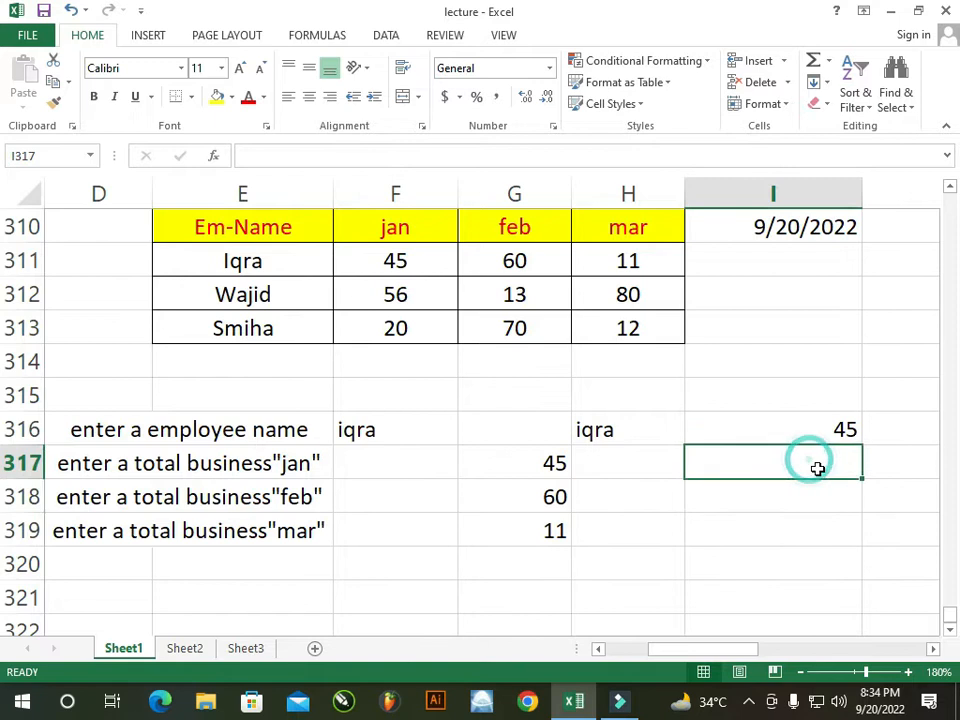
{"action": "double_click", "coordinate": [800, 469]}
{"action": "type", "text": "=l"}
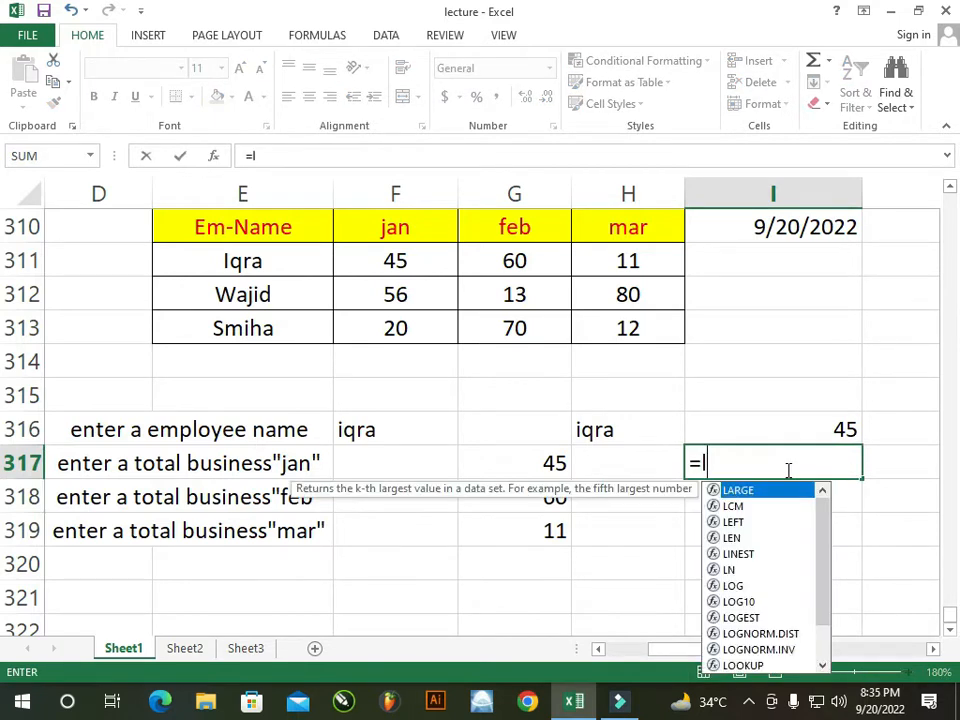
{"action": "type", "text": "oo"}
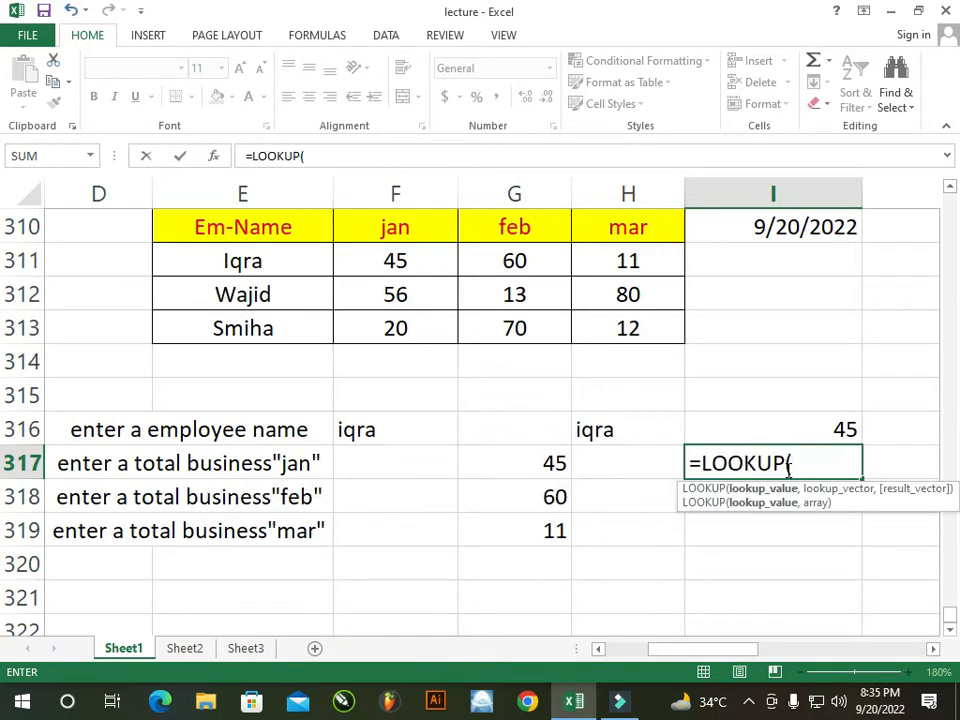
{"action": "left_click", "coordinate": [617, 428]}
{"action": "type", "text": ","}
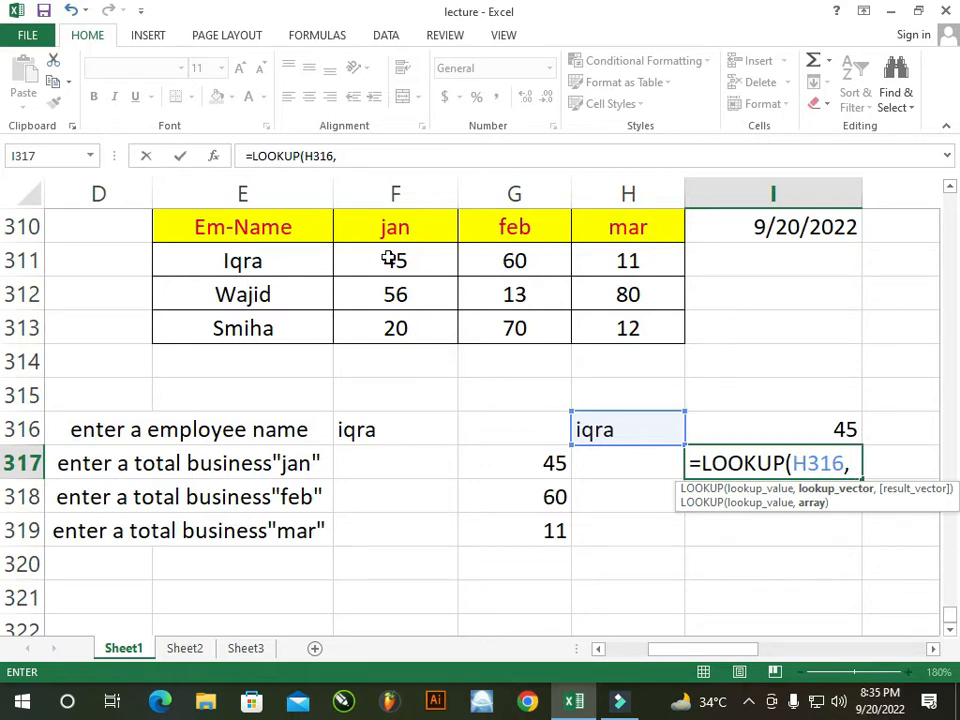
{"action": "left_click_drag", "start_coordinate": [229, 255], "coordinate": [255, 326]}
{"action": "type", "text": ","}
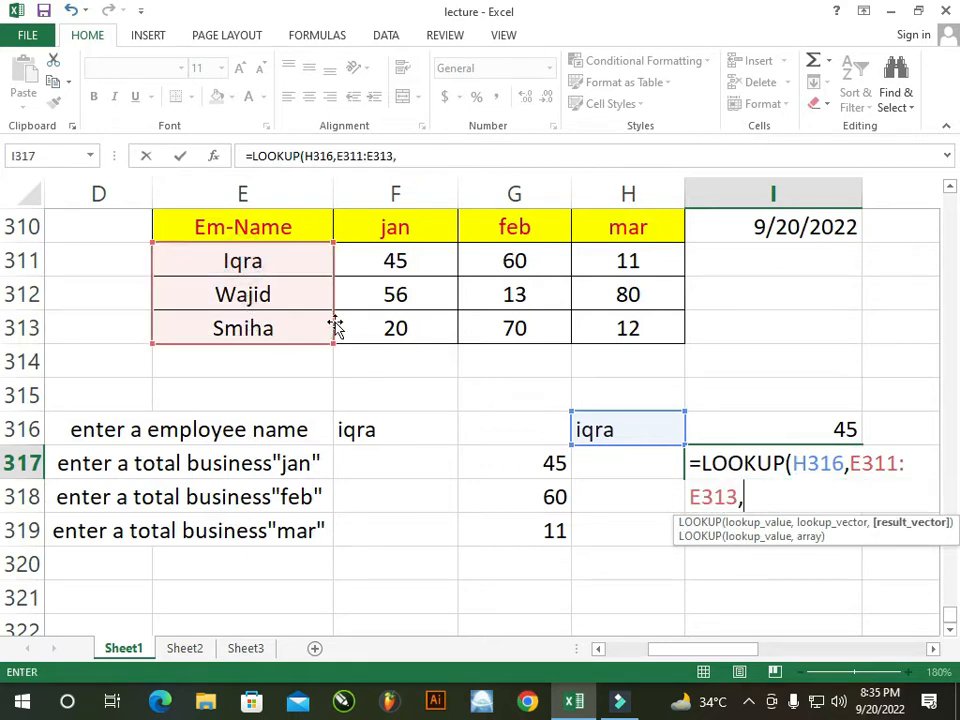
{"action": "left_click_drag", "start_coordinate": [510, 256], "coordinate": [514, 326]}
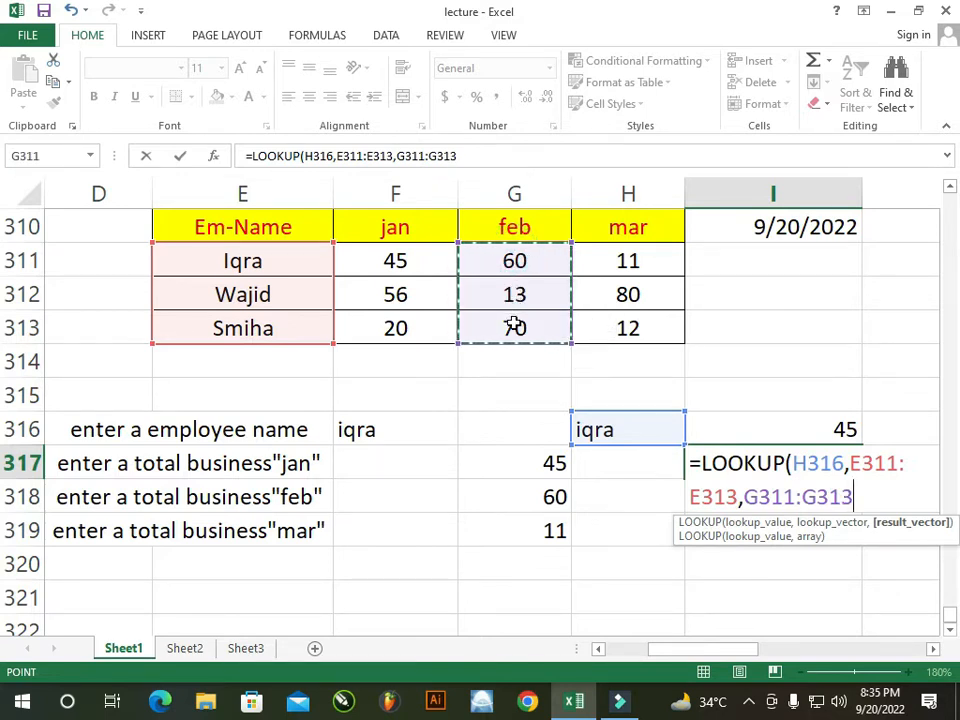
{"action": "type", "text": ")"}
{"action": "key", "text": "Return"}
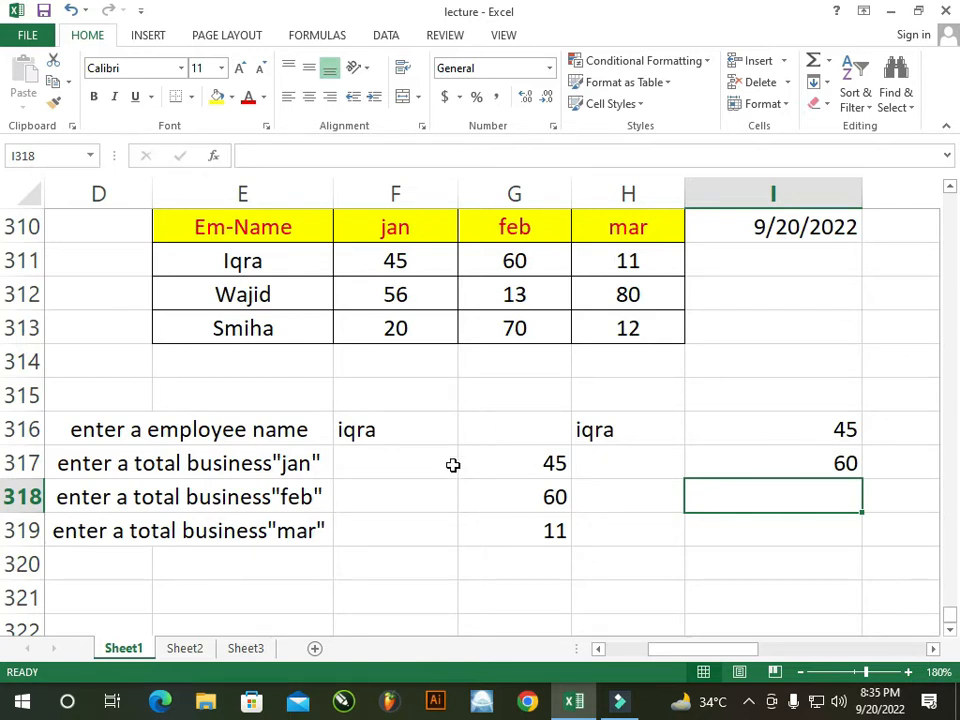
{"action": "scroll", "coordinate": [392, 510], "scroll_direction": "down", "scroll_amount": 2}
{"action": "scroll", "coordinate": [426, 506], "scroll_direction": "up", "scroll_amount": 5}
{"action": "scroll", "coordinate": [426, 508], "scroll_direction": "down", "scroll_amount": 4}
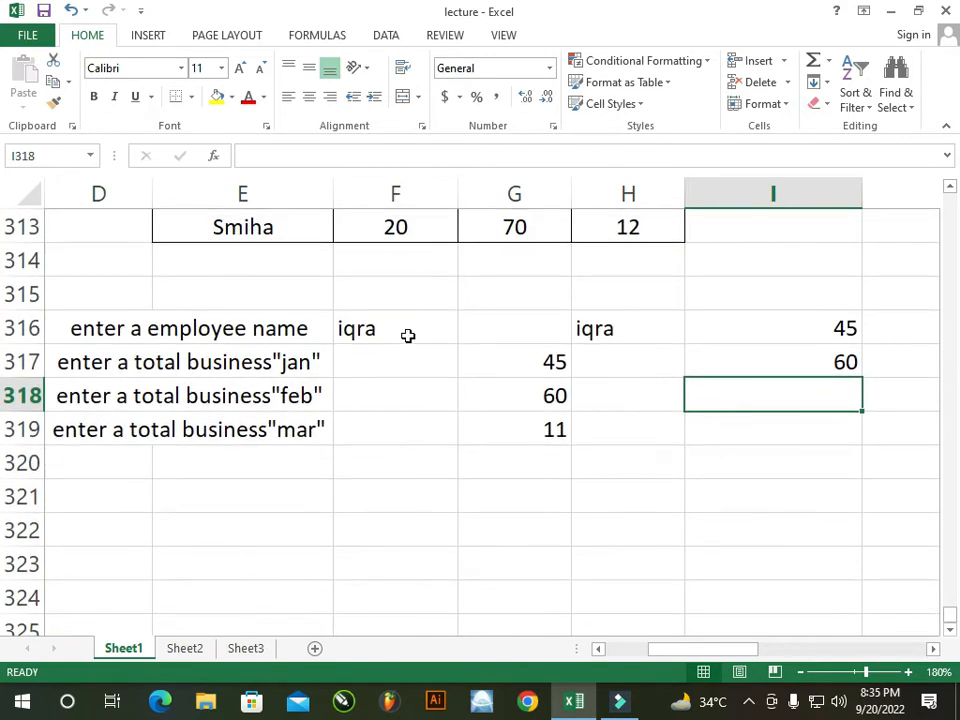
{"action": "left_click", "coordinate": [407, 334]}
{"action": "scroll", "coordinate": [279, 416], "scroll_direction": "up", "scroll_amount": 2}
{"action": "left_click", "coordinate": [677, 528]}
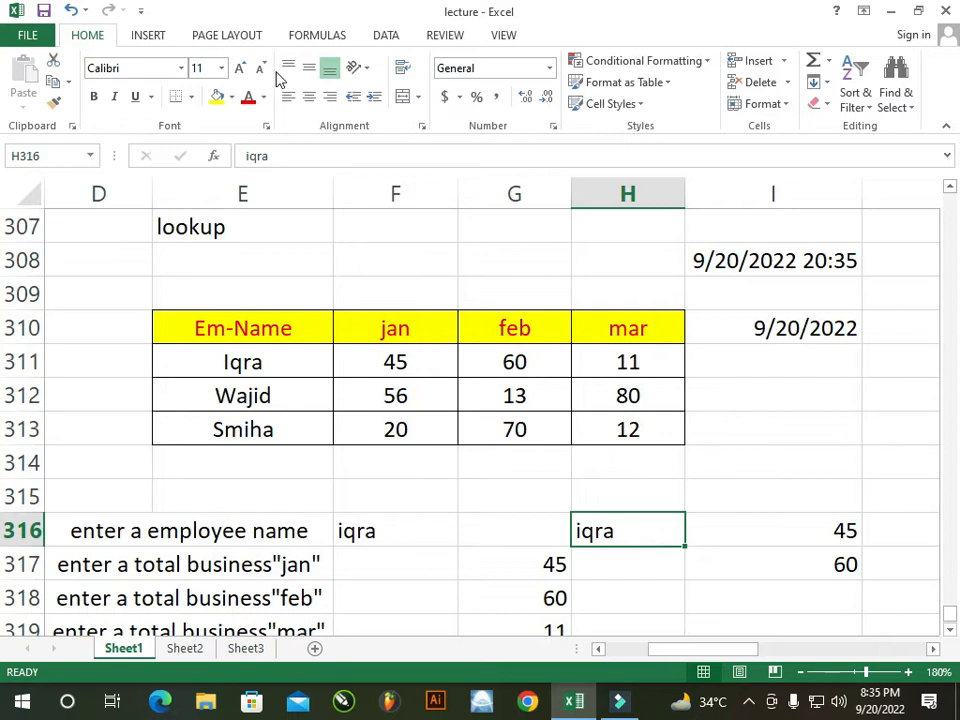
{"action": "left_click", "coordinate": [386, 35]}
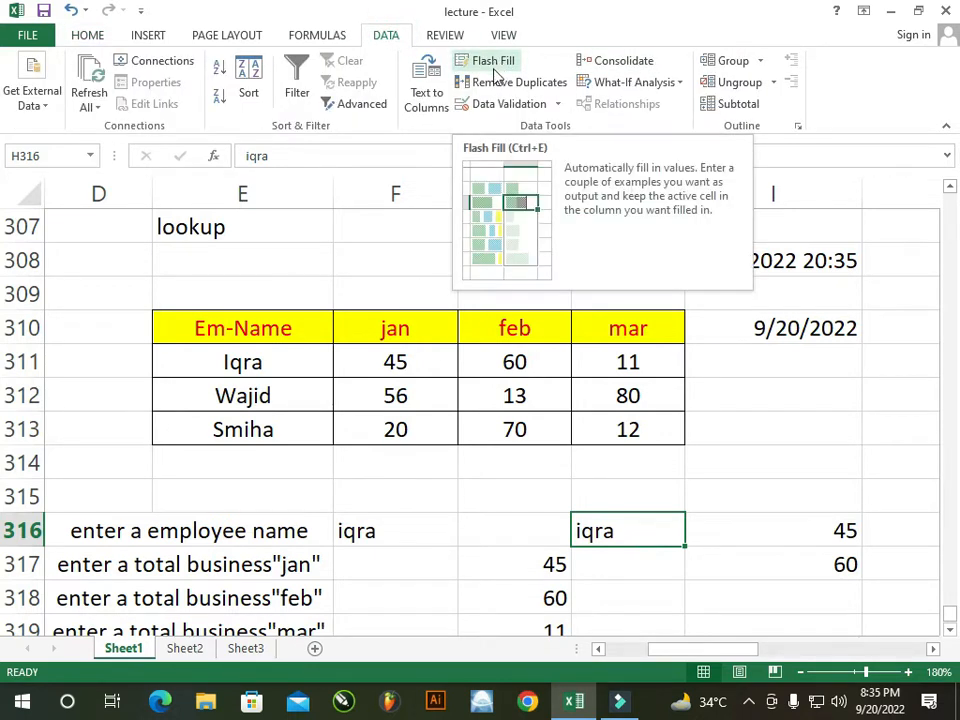
{"action": "left_click", "coordinate": [510, 104]}
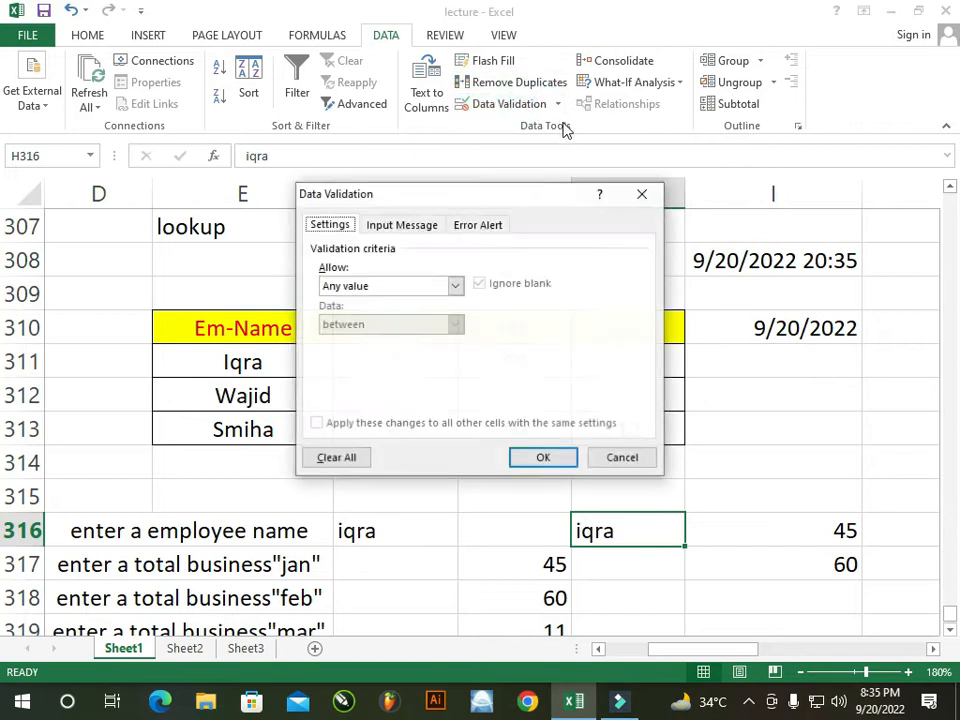
{"action": "left_click", "coordinate": [390, 286]}
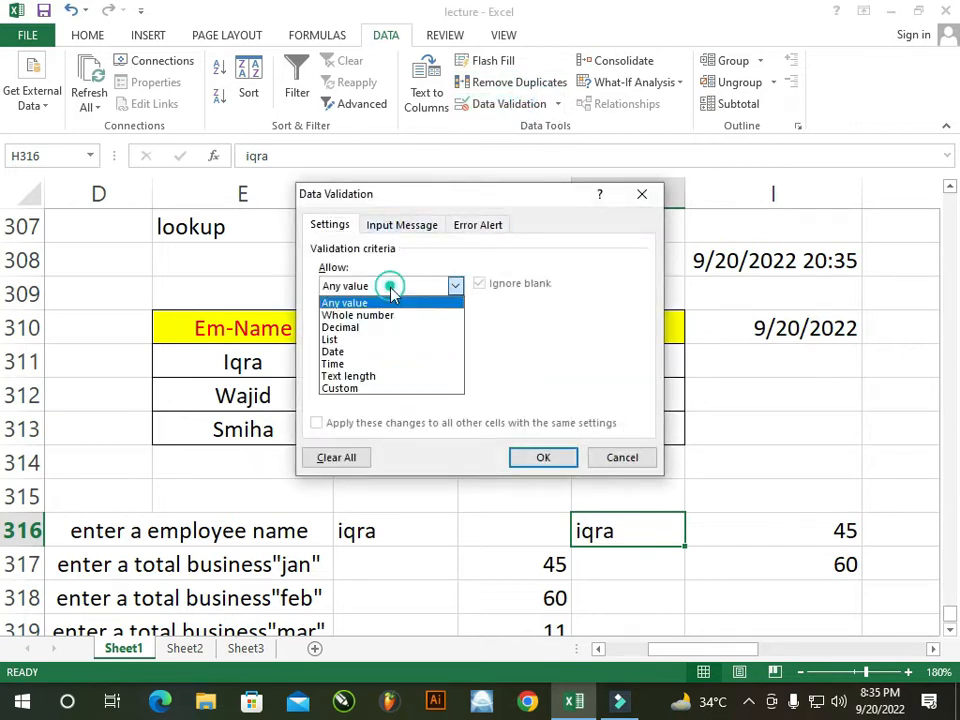
{"action": "left_click", "coordinate": [358, 339]}
{"action": "left_click", "coordinate": [404, 360]}
{"action": "left_click_drag", "start_coordinate": [429, 193], "coordinate": [733, 131]}
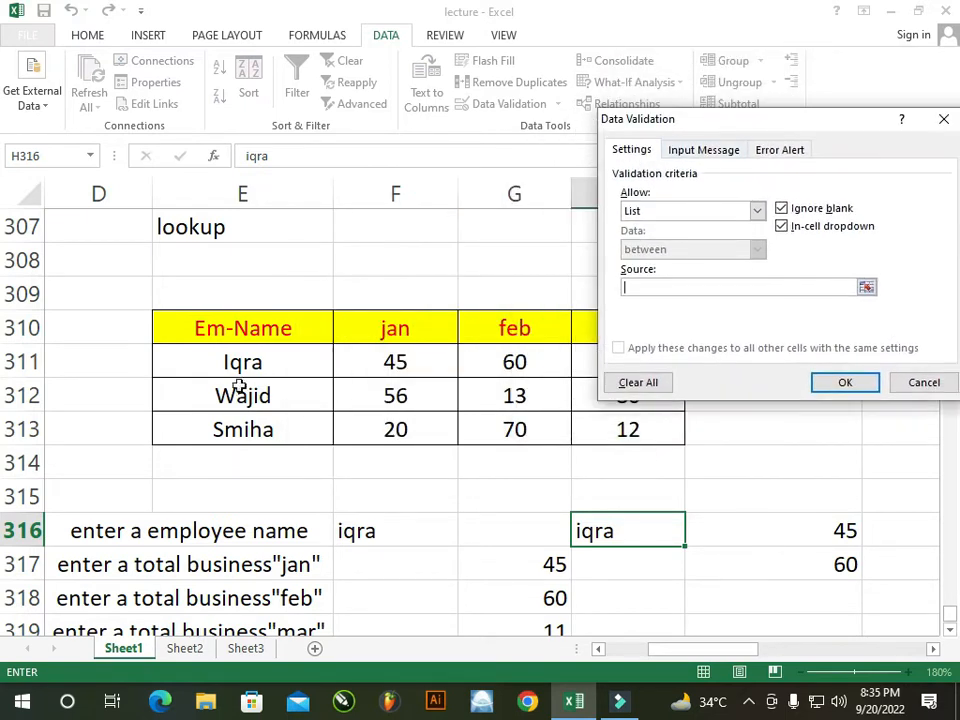
{"action": "left_click_drag", "start_coordinate": [243, 364], "coordinate": [250, 428]}
{"action": "left_click", "coordinate": [818, 383]}
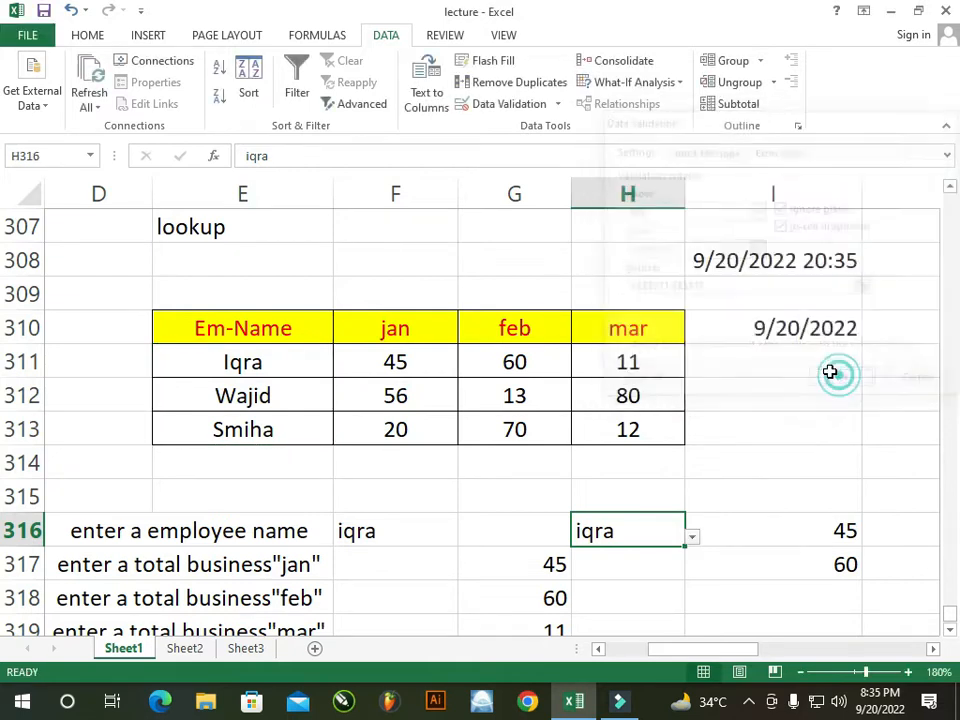
{"action": "left_click", "coordinate": [692, 538]}
{"action": "left_click", "coordinate": [602, 588]}
{"action": "left_click", "coordinate": [692, 538]}
{"action": "left_click", "coordinate": [600, 580]}
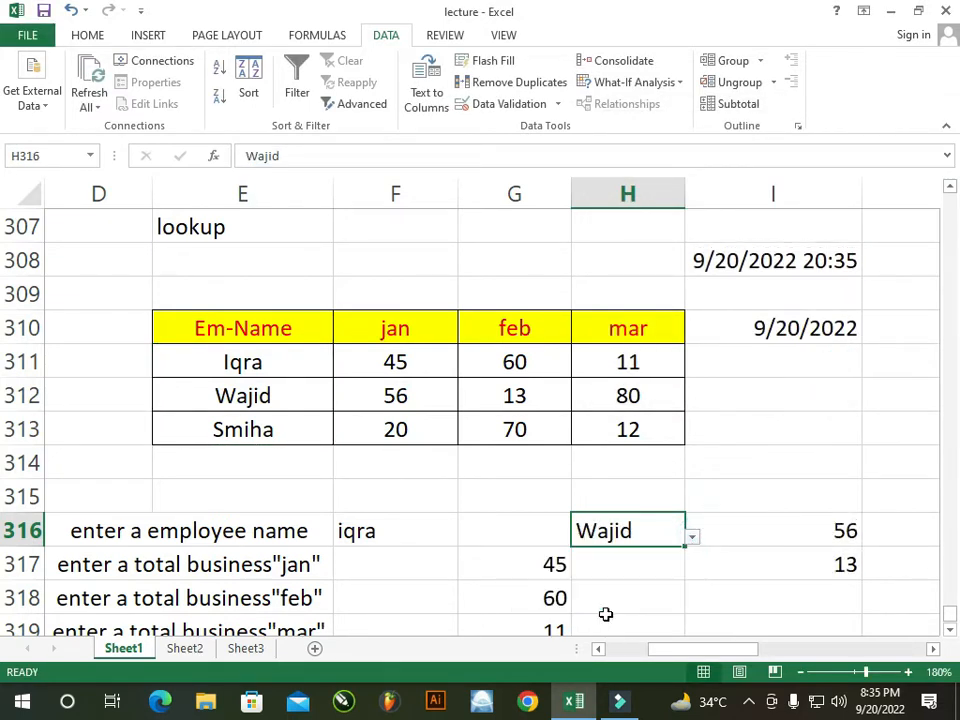
{"action": "left_click", "coordinate": [692, 538]}
{"action": "left_click", "coordinate": [570, 603]}
{"action": "left_click", "coordinate": [733, 540]}
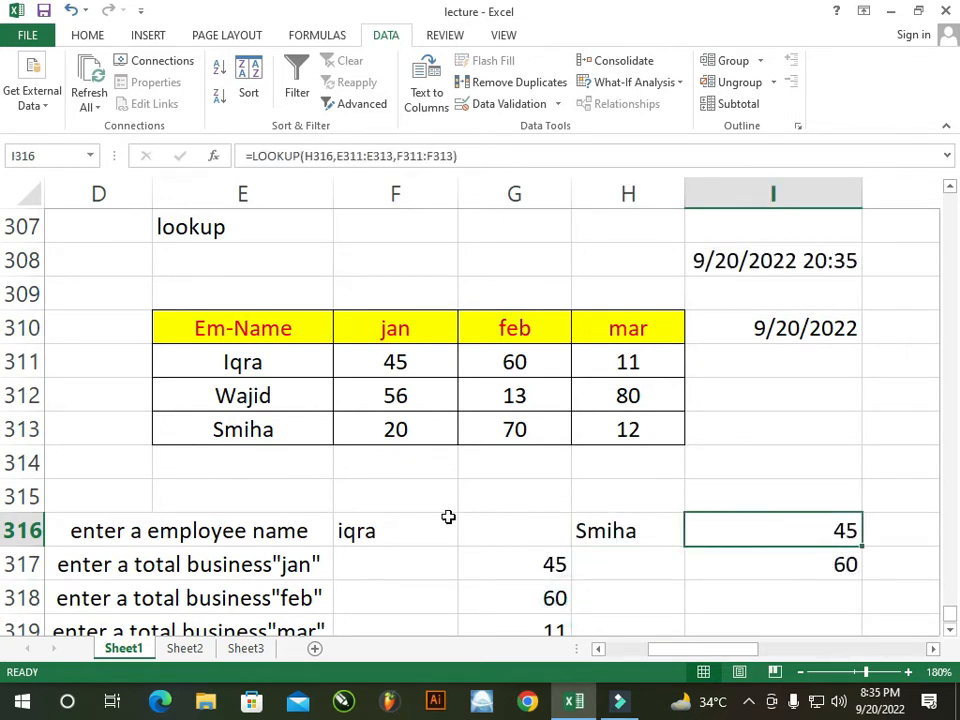
{"action": "scroll", "coordinate": [448, 516], "scroll_direction": "down", "scroll_amount": 2}
{"action": "left_click", "coordinate": [287, 497]}
{"action": "left_click", "coordinate": [264, 564]}
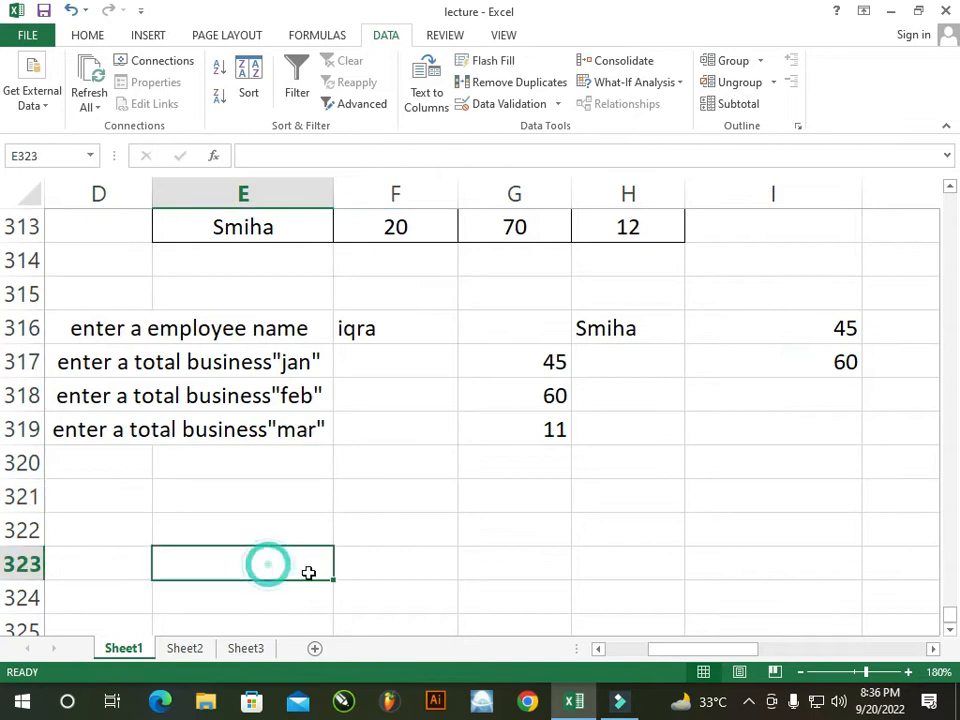
{"action": "type", "text": "="}
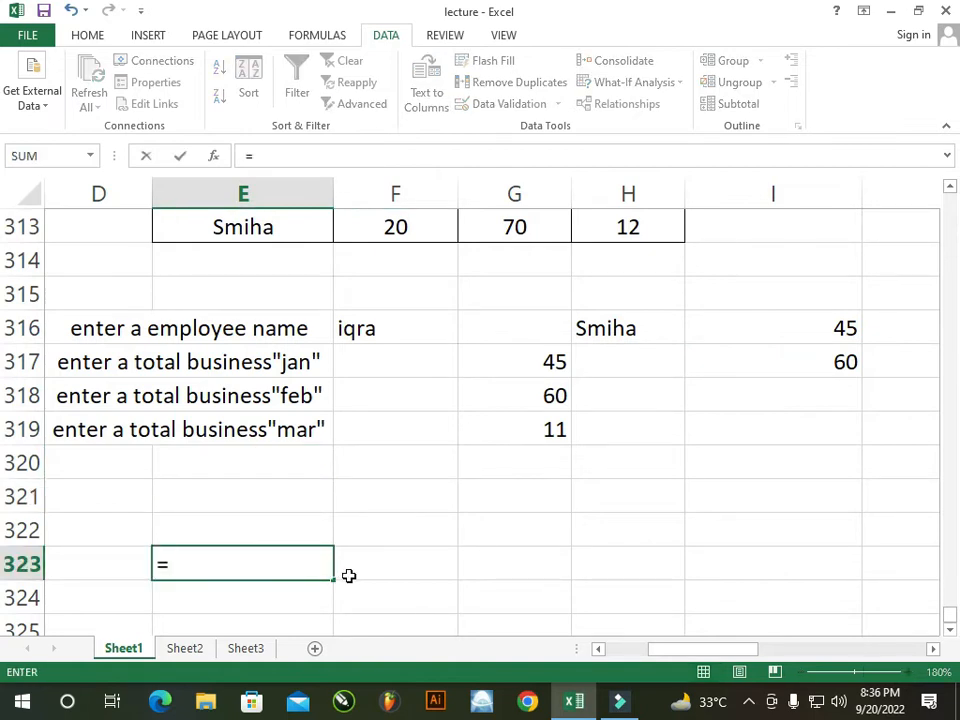
{"action": "type", "text": "mod"}
{"action": "key", "text": "BackSpace"}
{"action": "key", "text": "BackSpace"}
{"action": "key", "text": "BackSpace"}
{"action": "key", "text": "BackSpace"}
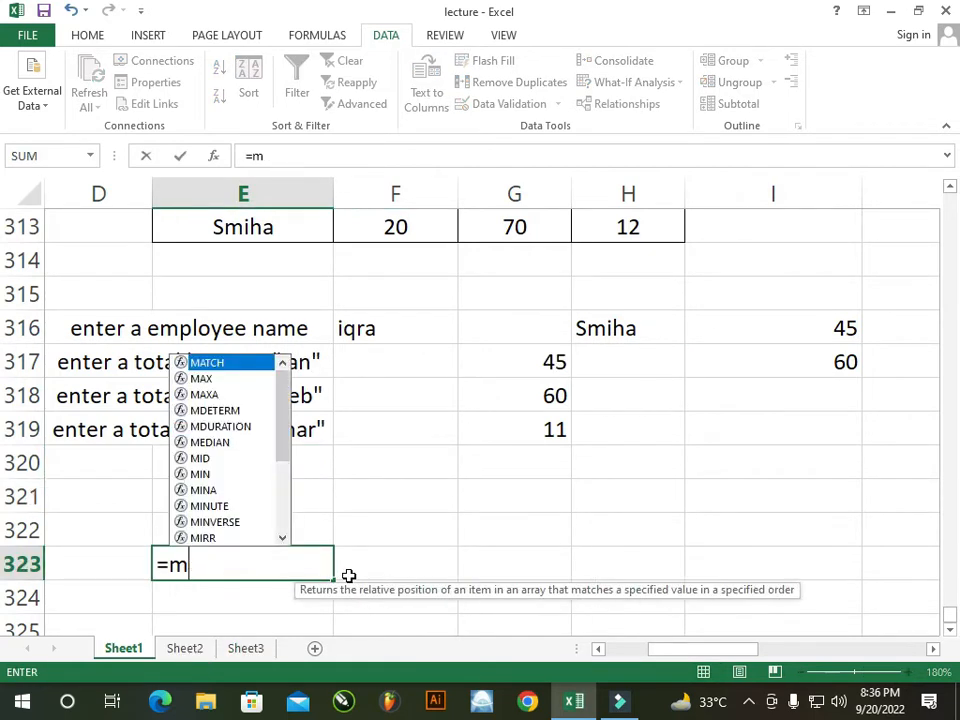
{"action": "left_click", "coordinate": [408, 559]}
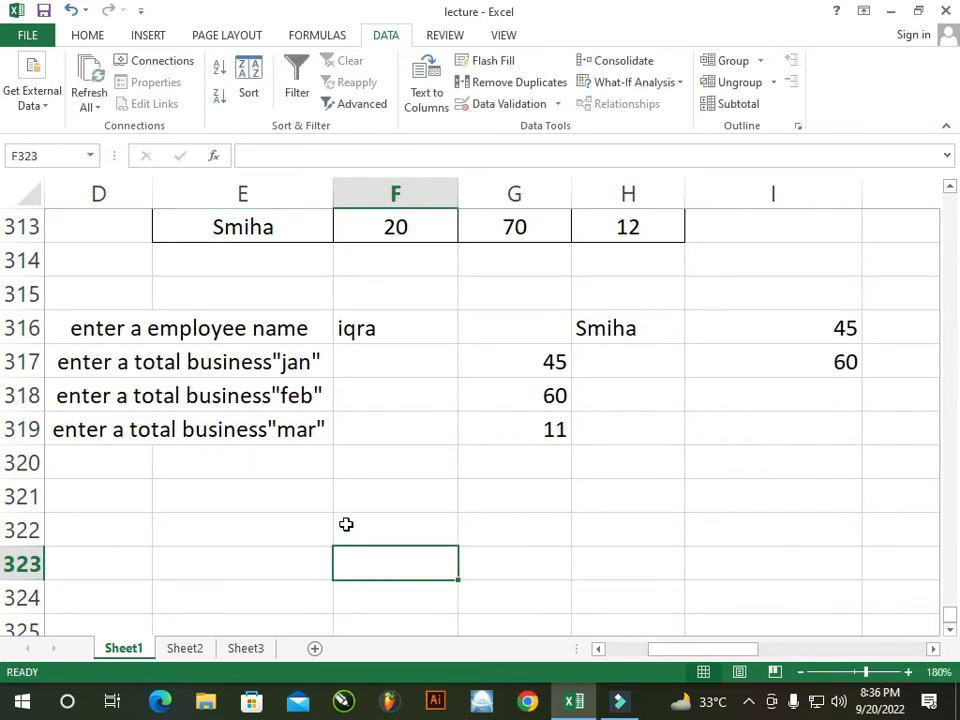
{"action": "left_click", "coordinate": [313, 527]}
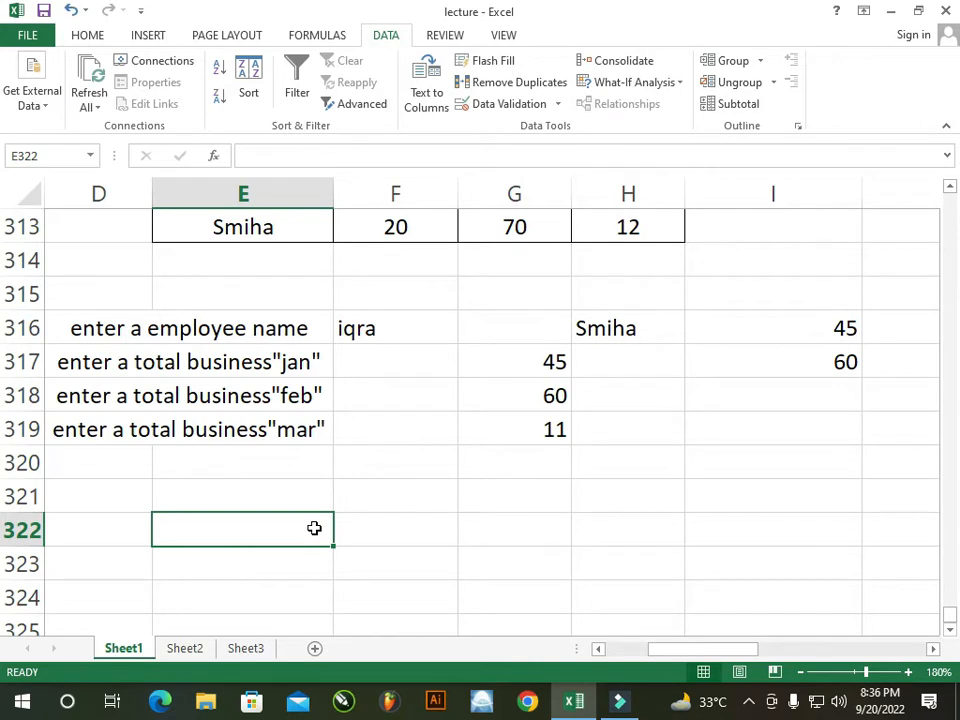
Type the headings number, diviser and reminder in E322:G322
{"action": "type", "text": "number"}
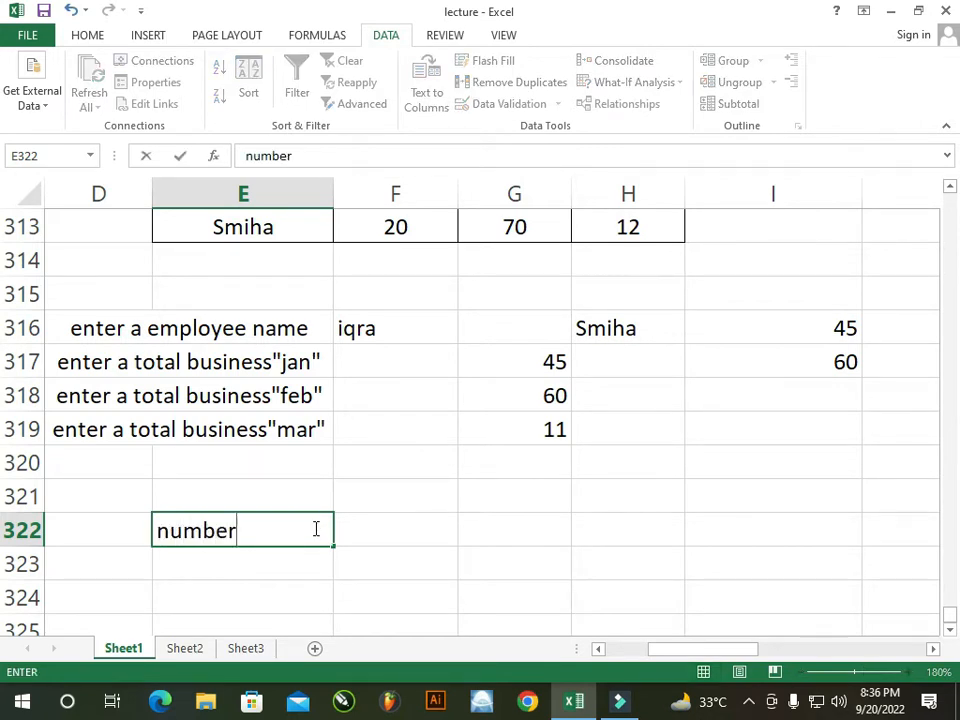
{"action": "key", "text": "Tab"}
{"action": "type", "text": "diviser"}
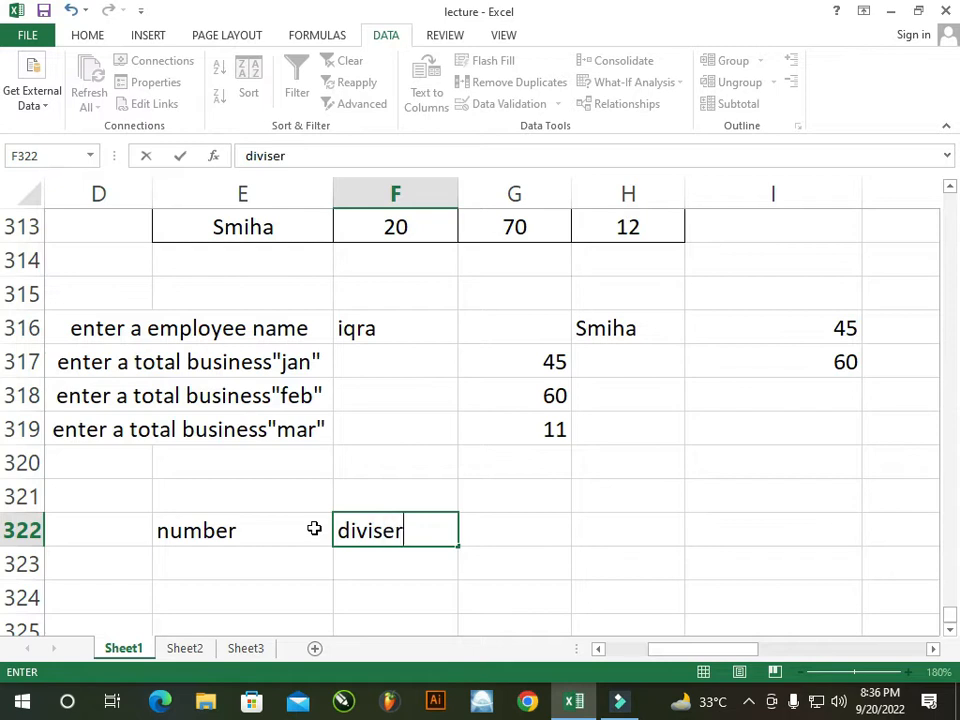
{"action": "key", "text": "Tab"}
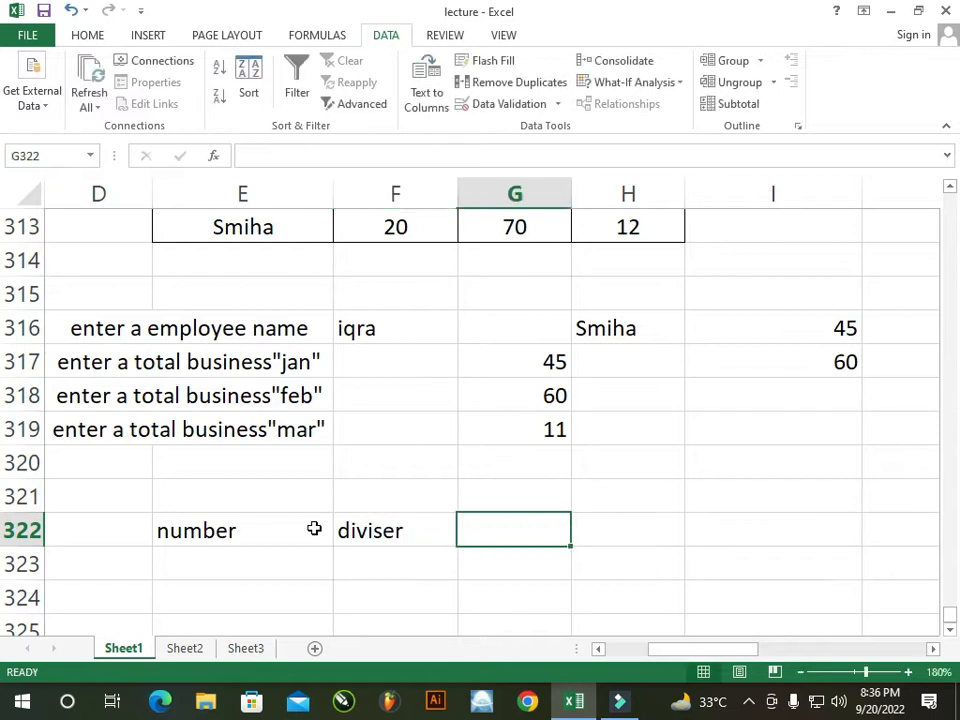
{"action": "type", "text": "remi"}
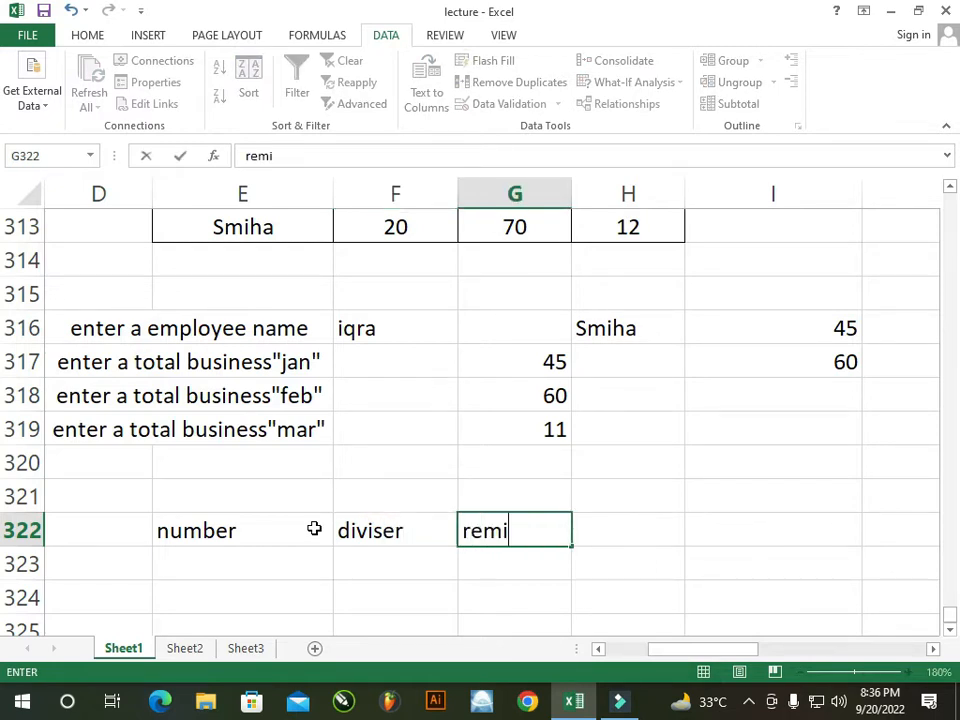
{"action": "type", "text": "nder"}
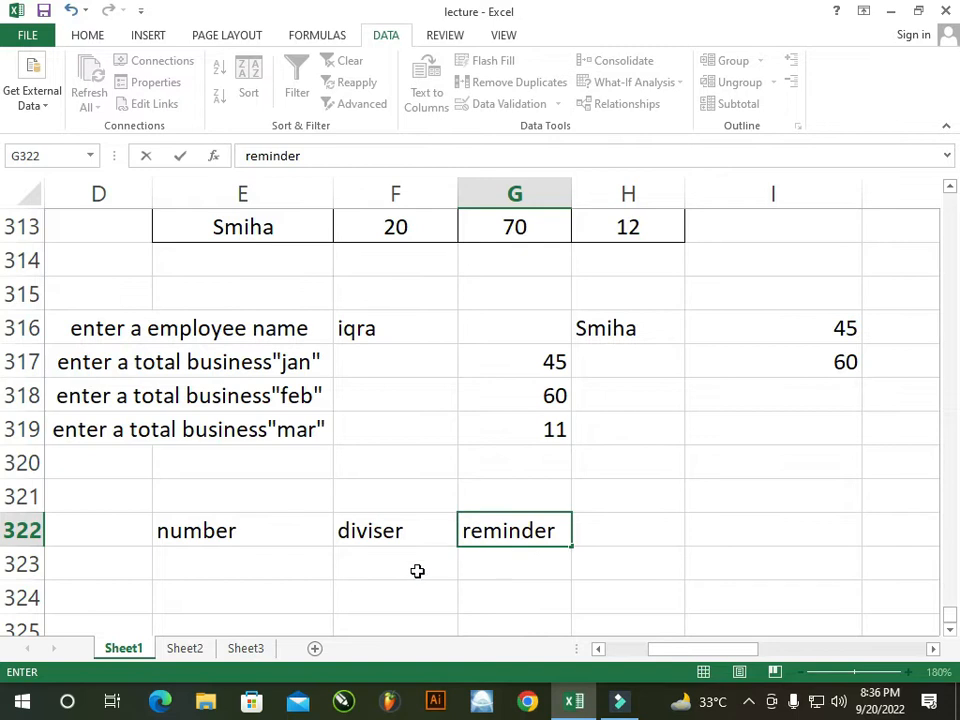
{"action": "left_click", "coordinate": [415, 567]}
Enter 6 as the number and 2 as the diviser in E323:F323
{"action": "left_click", "coordinate": [280, 560]}
{"action": "type", "text": "6"}
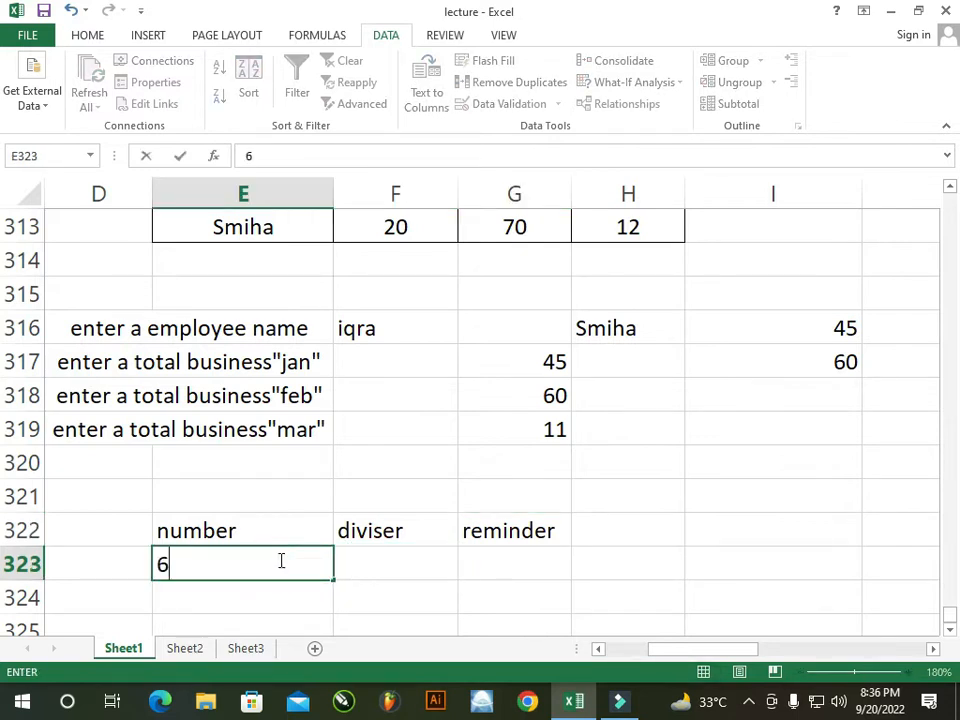
{"action": "left_click", "coordinate": [369, 555]}
{"action": "type", "text": "2"}
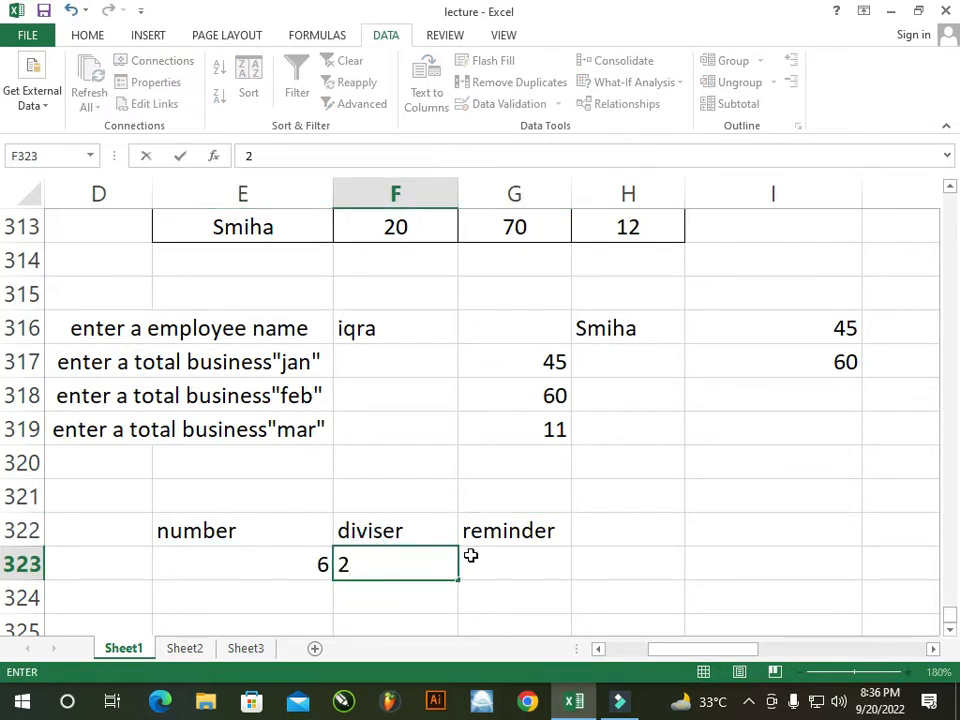
{"action": "left_click", "coordinate": [495, 565]}
Enter =MOD(E323,F323) in G323 to compute the reminder
{"action": "type", "text": "="}
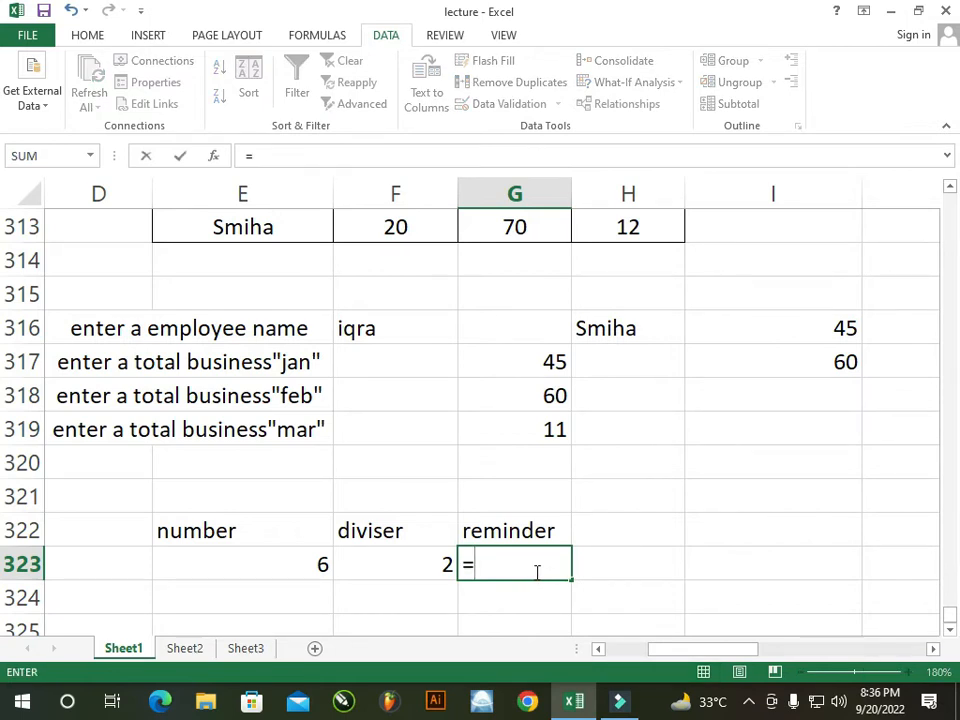
{"action": "type", "text": "moid"}
{"action": "key", "text": "BackSpace"}
{"action": "key", "text": "BackSpace"}
{"action": "type", "text": "d"}
{"action": "key", "text": "Tab"}
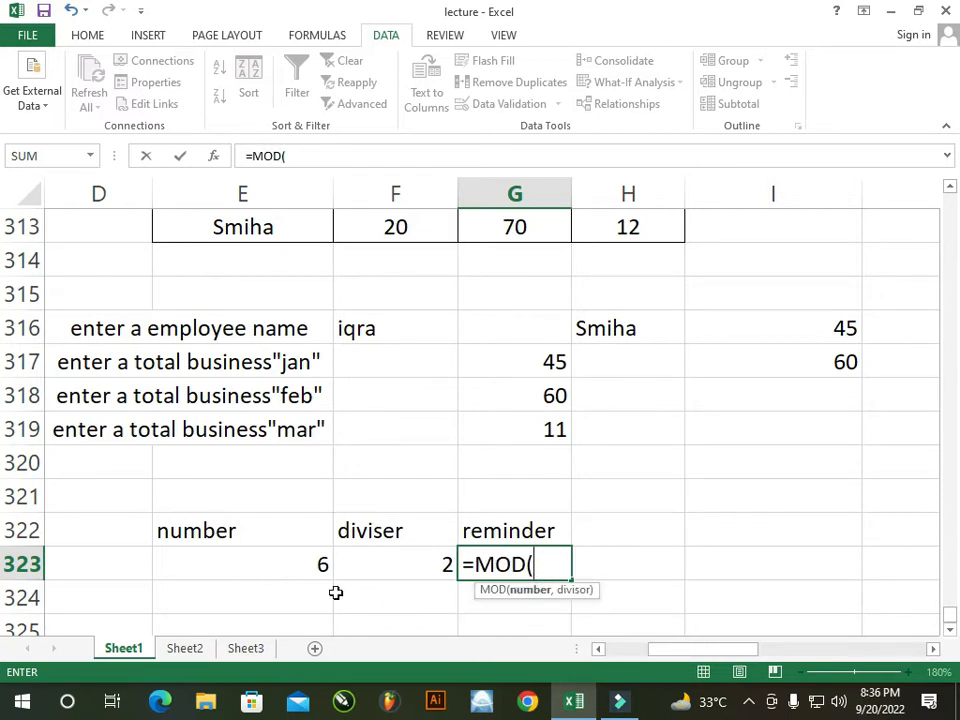
{"action": "left_click", "coordinate": [285, 561]}
{"action": "type", "text": ","}
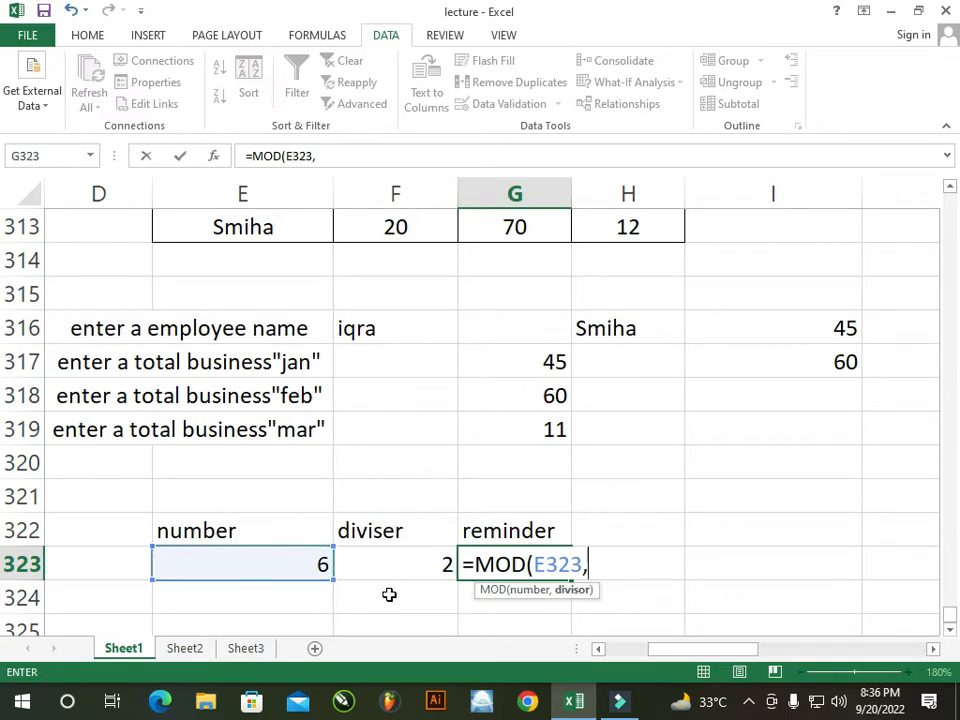
{"action": "left_click", "coordinate": [435, 568]}
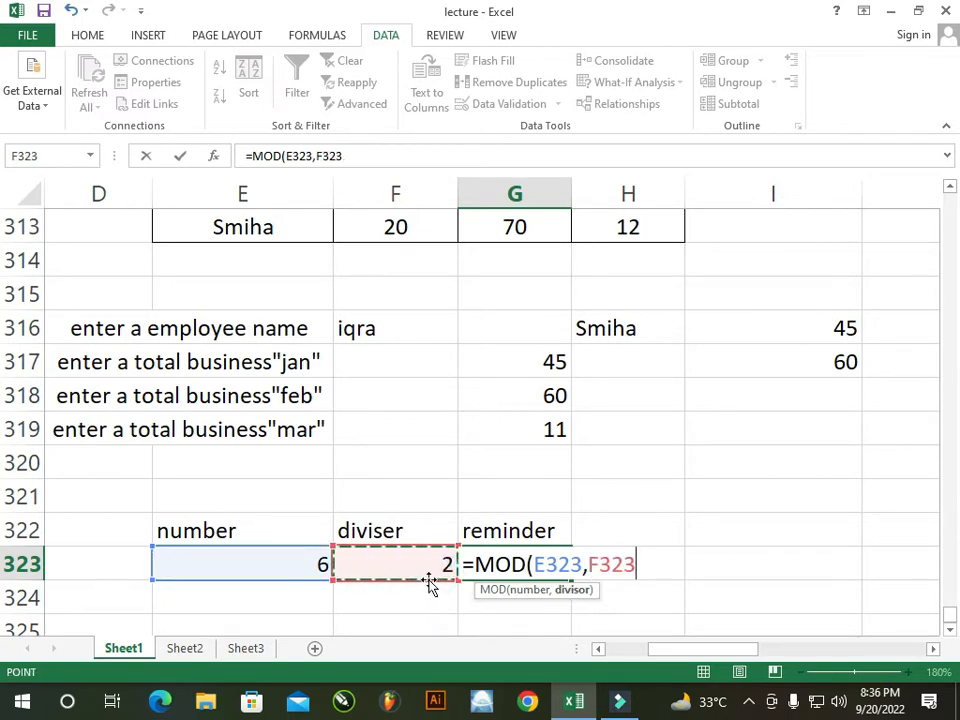
{"action": "type", "text": ")"}
{"action": "key", "text": "Return"}
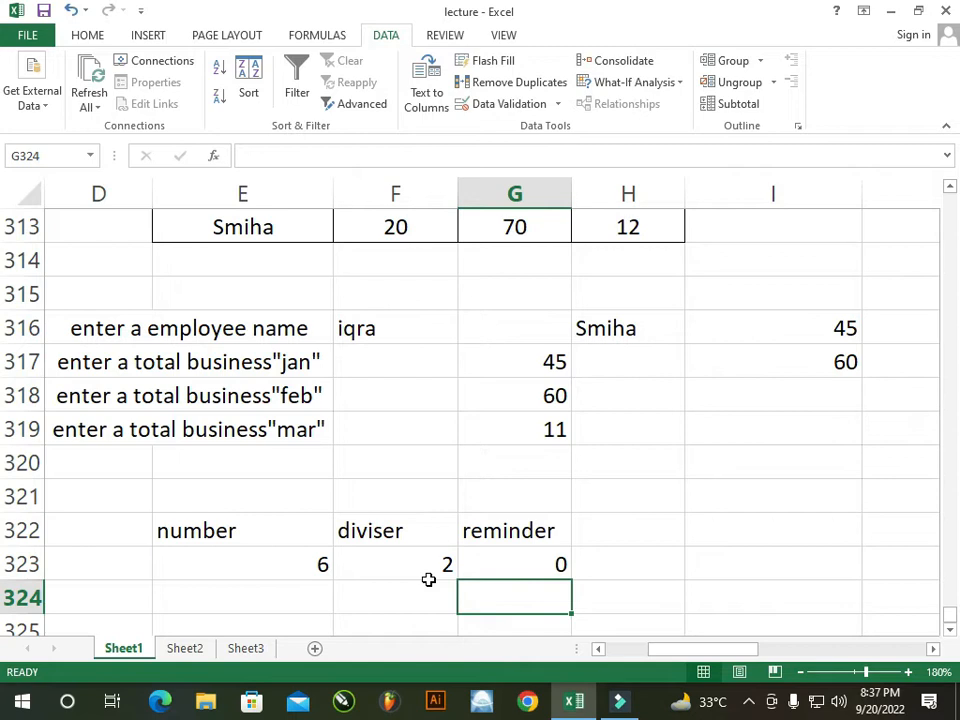
Change the number in E323 to 7 to test the reminder result
{"action": "left_click", "coordinate": [318, 571]}
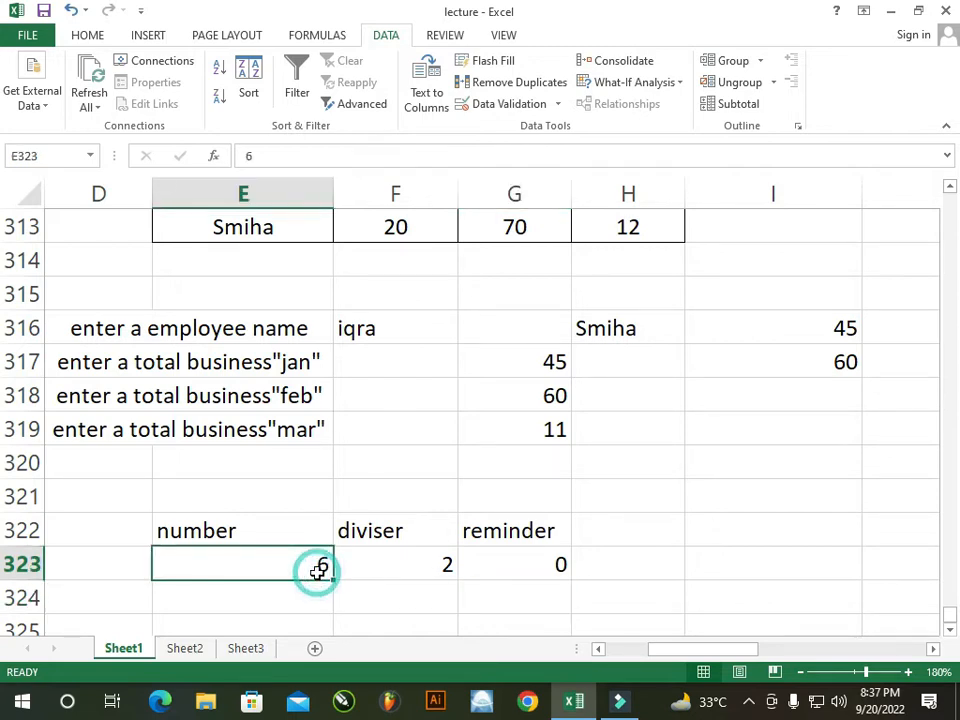
{"action": "type", "text": "7"}
{"action": "key", "text": "Return"}
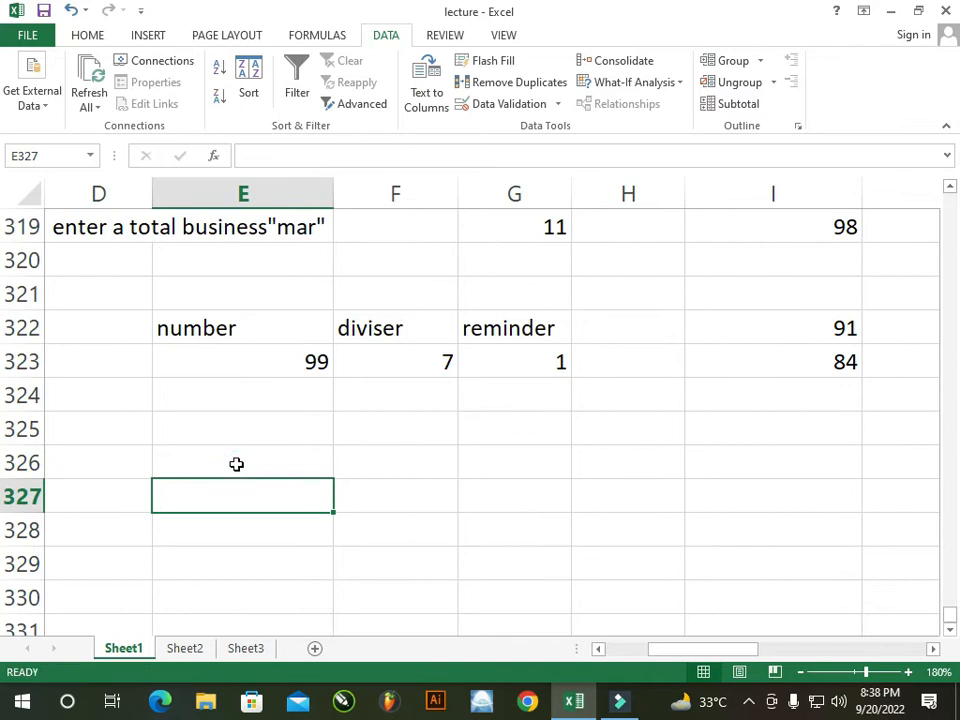
{"action": "left_click", "coordinate": [236, 463]}
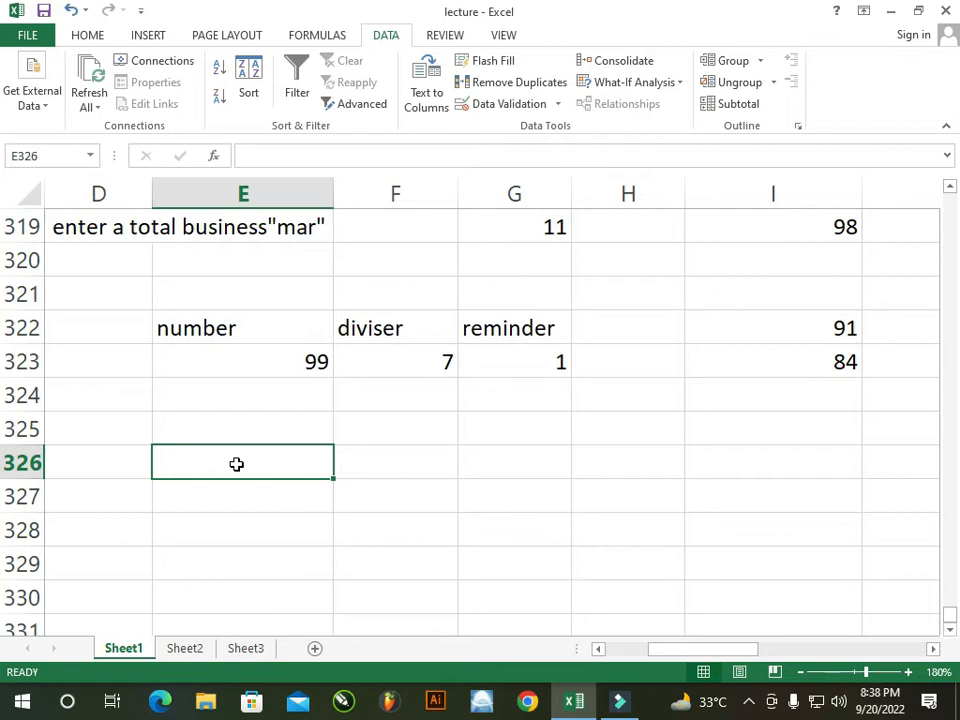
Type the headings first, mid and last in E325:G325, correcting the swapped order
{"action": "left_click", "coordinate": [165, 502]}
{"action": "left_click", "coordinate": [188, 458]}
{"action": "left_click", "coordinate": [191, 433]}
{"action": "type", "text": "fi"}
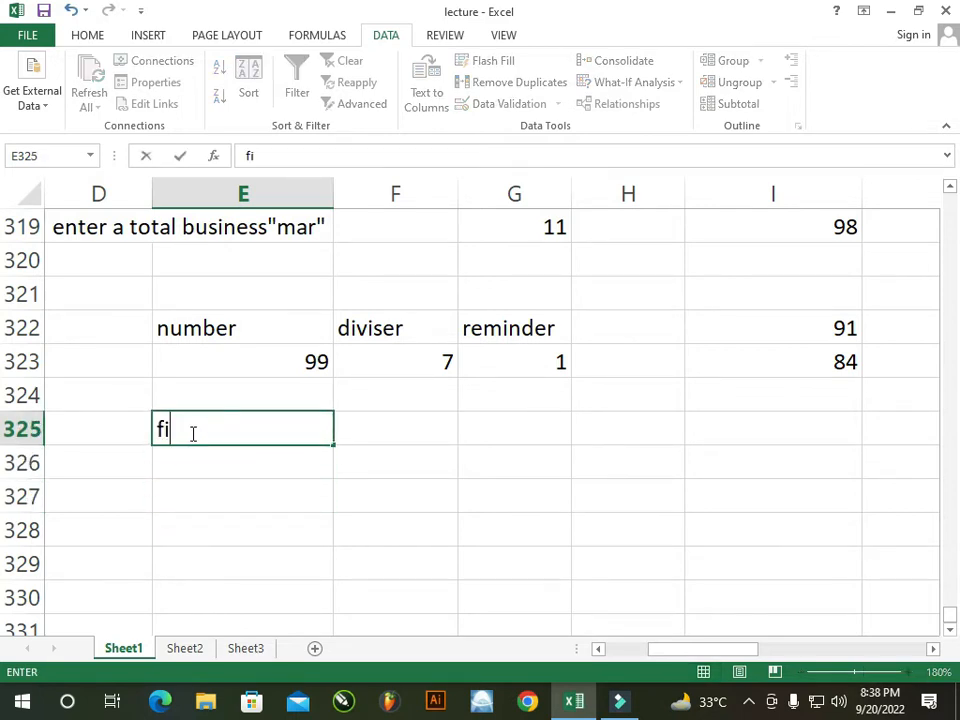
{"action": "type", "text": "rst"}
{"action": "key", "text": "Tab"}
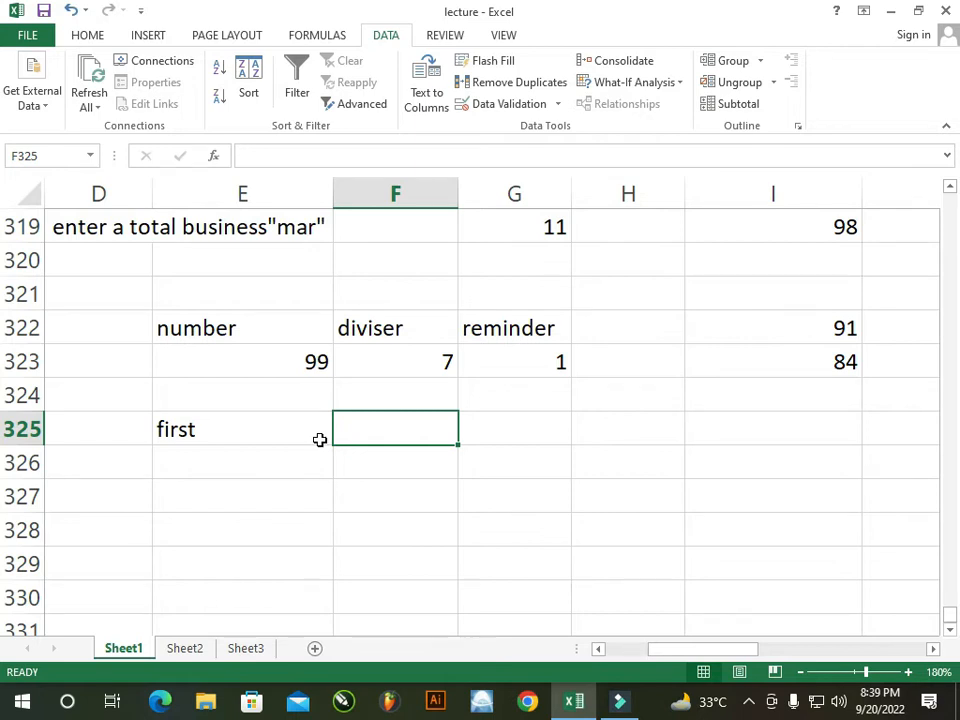
{"action": "type", "text": "last"}
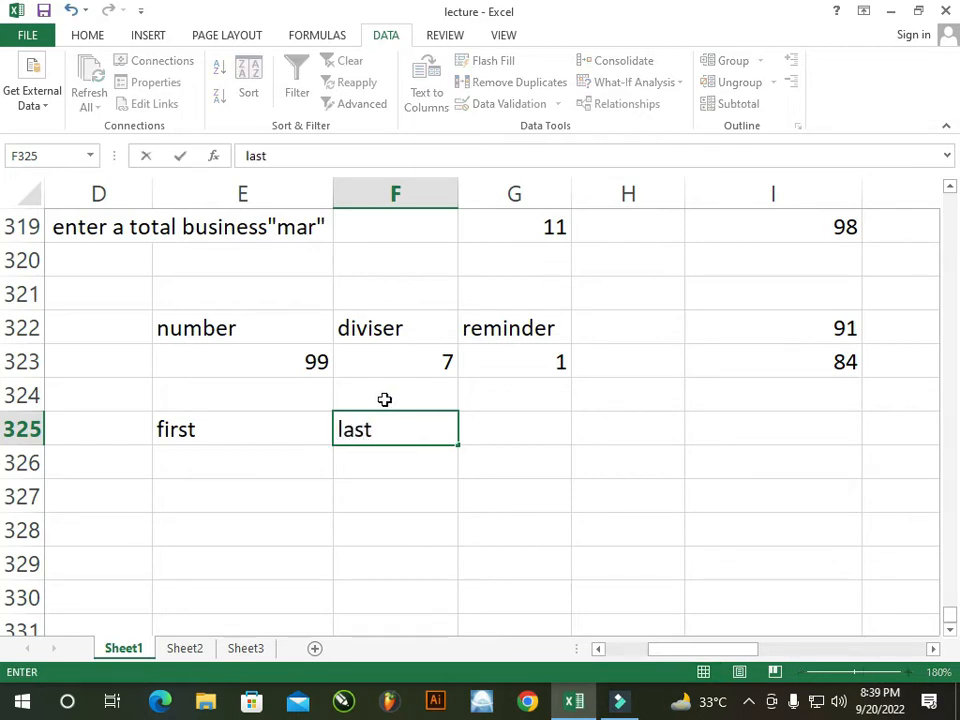
{"action": "left_click", "coordinate": [476, 428]}
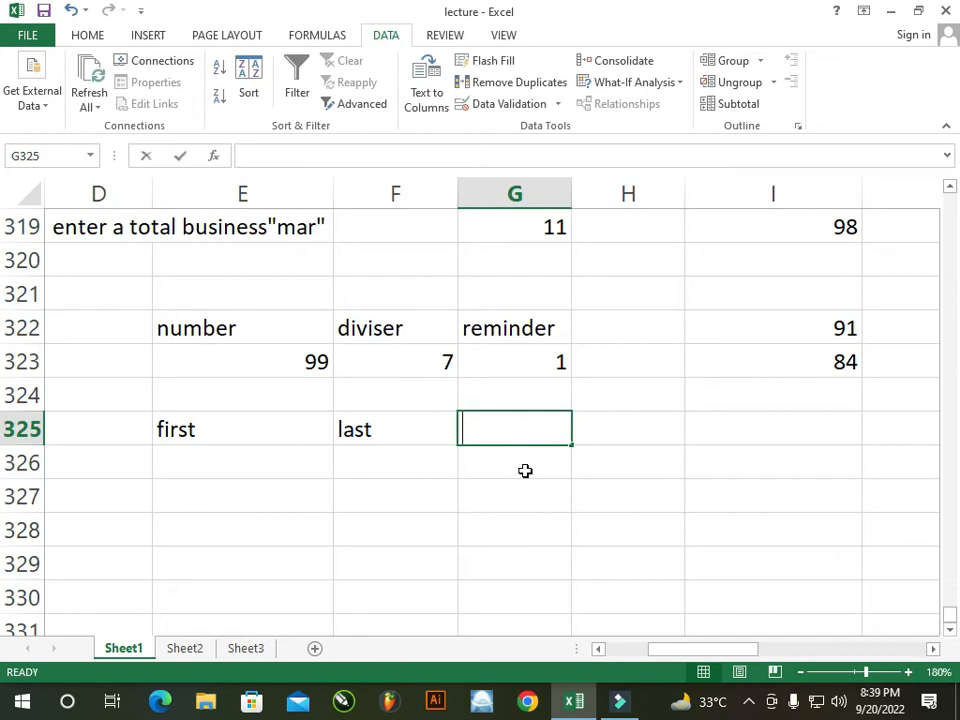
{"action": "type", "text": "mid"}
{"action": "left_click", "coordinate": [398, 518]}
{"action": "left_click", "coordinate": [381, 431]}
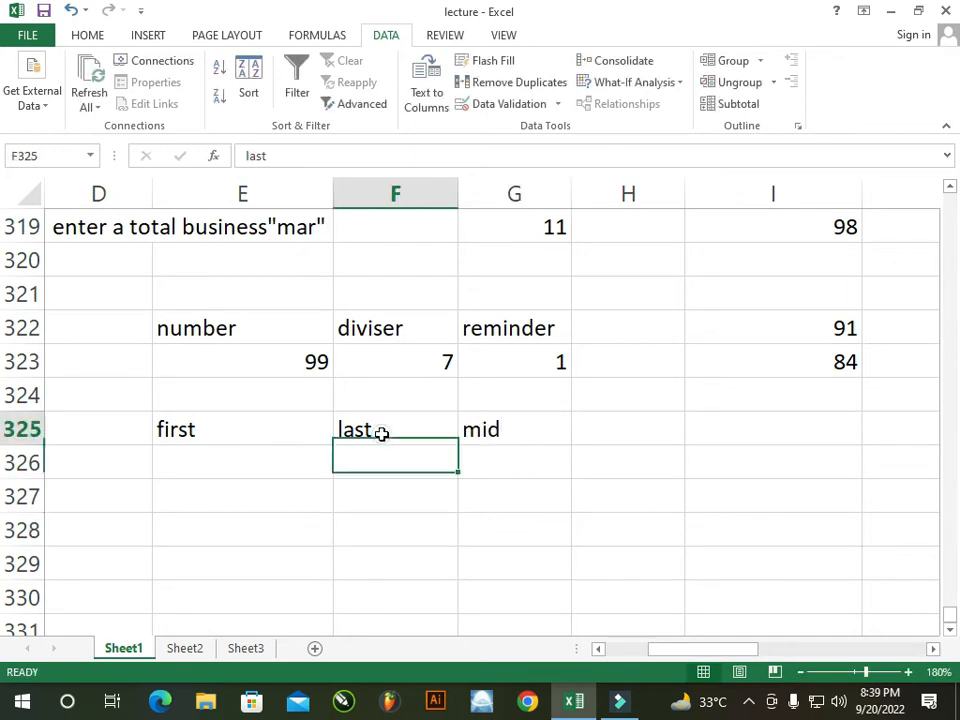
{"action": "type", "text": "mid"}
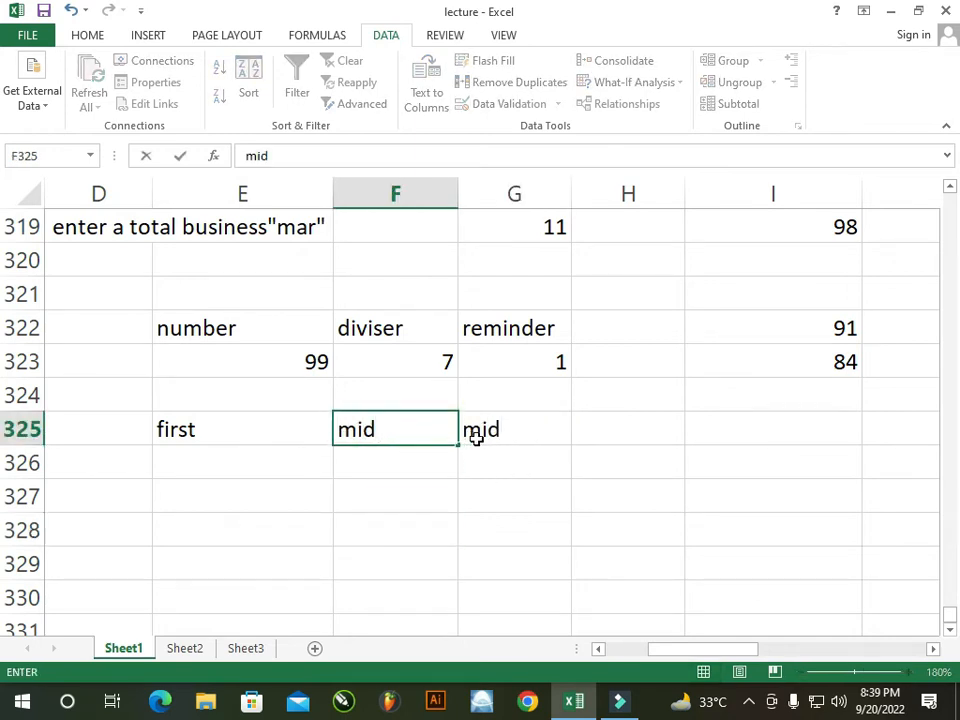
{"action": "left_click", "coordinate": [497, 427]}
{"action": "type", "text": "last"}
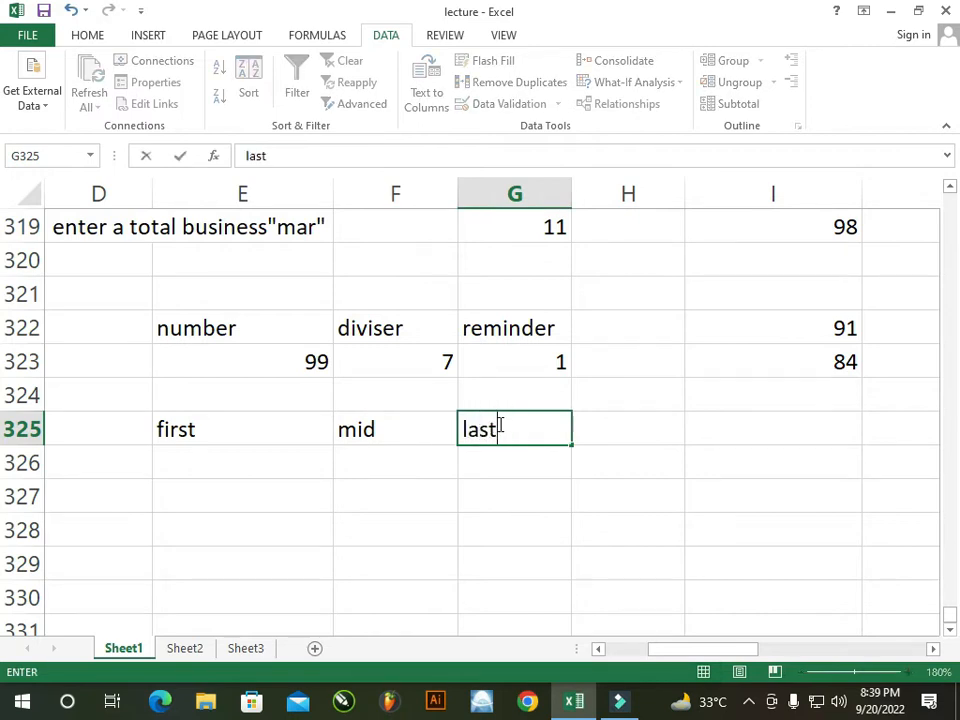
{"action": "left_click", "coordinate": [257, 452]}
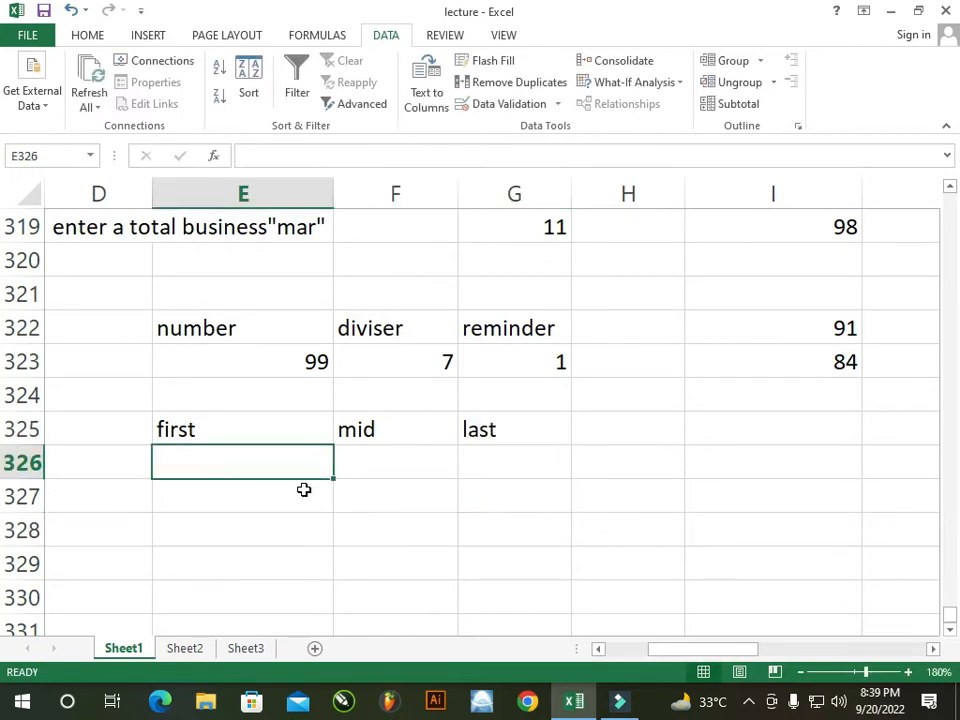
Enter the person's first initial, middle name and last name in E326:G326
{"action": "type", "text": "M"}
{"action": "left_click", "coordinate": [407, 467]}
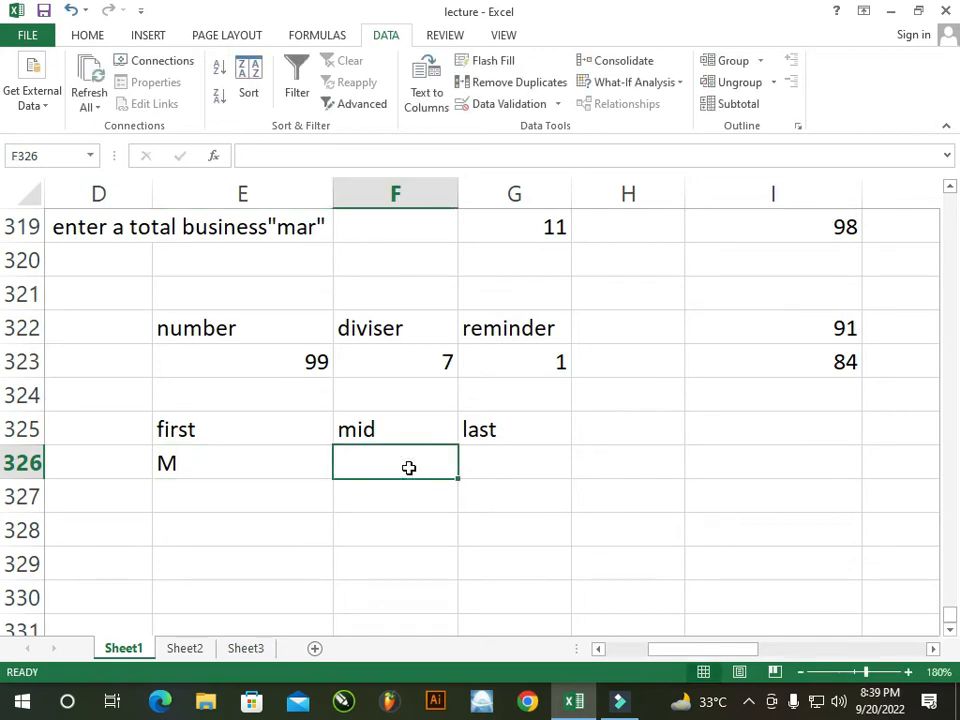
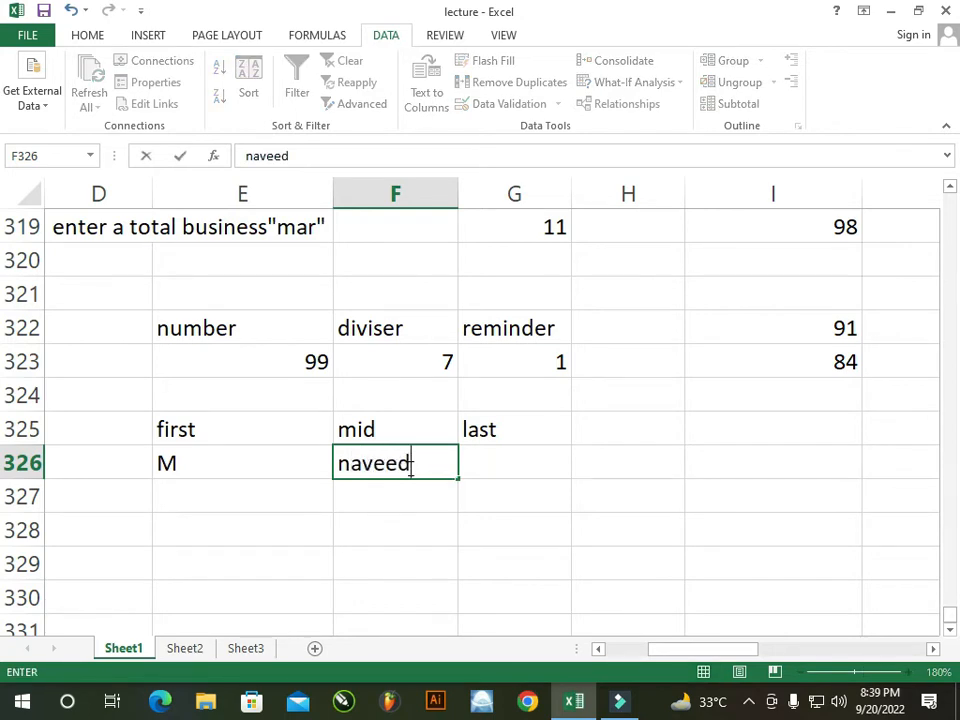
{"action": "left_click", "coordinate": [514, 474]}
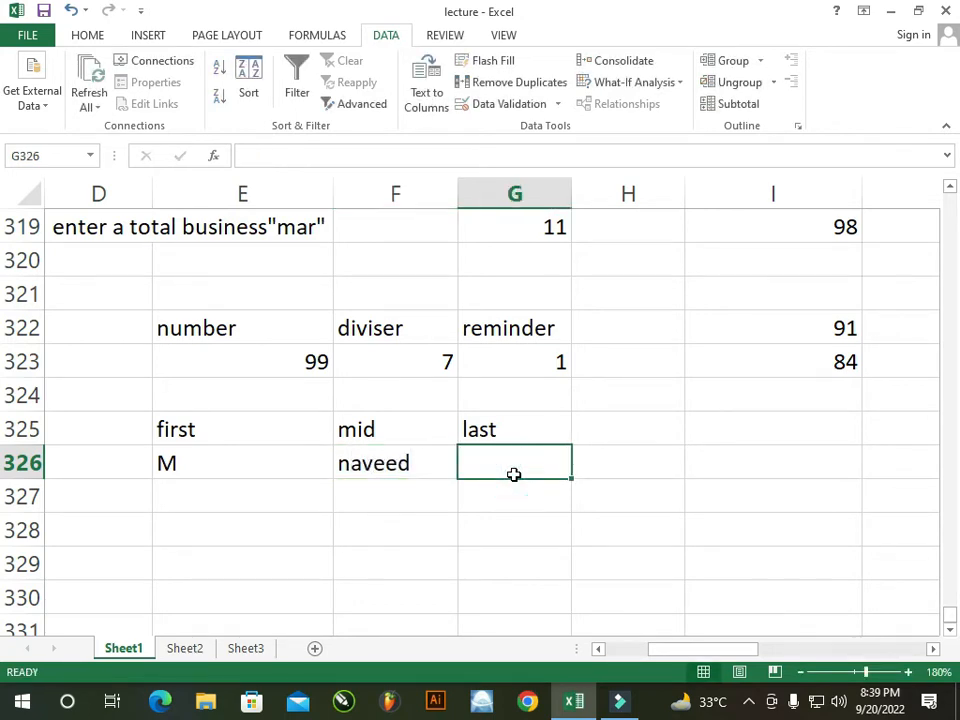
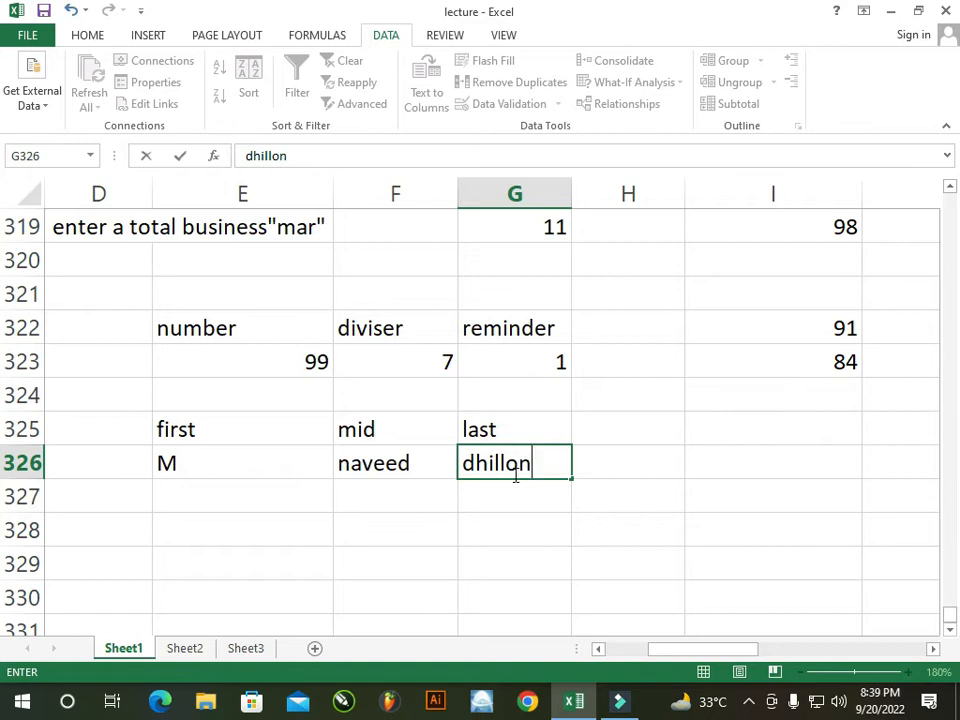
{"action": "left_click", "coordinate": [514, 497]}
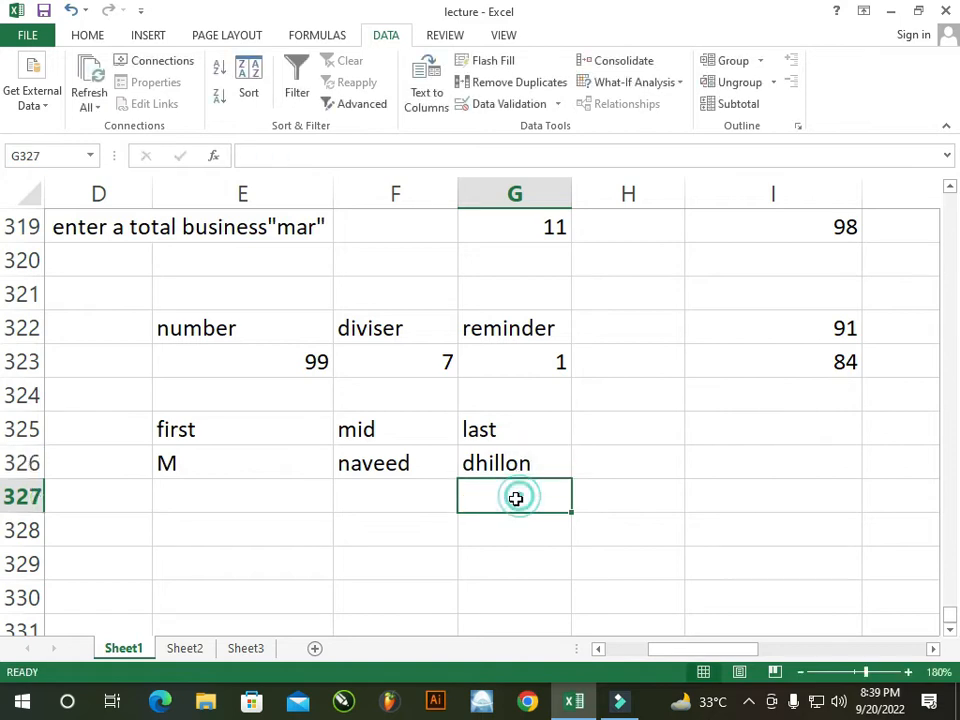
{"action": "left_click", "coordinate": [662, 474]}
{"action": "left_click", "coordinate": [664, 437]}
{"action": "left_click", "coordinate": [660, 462]}
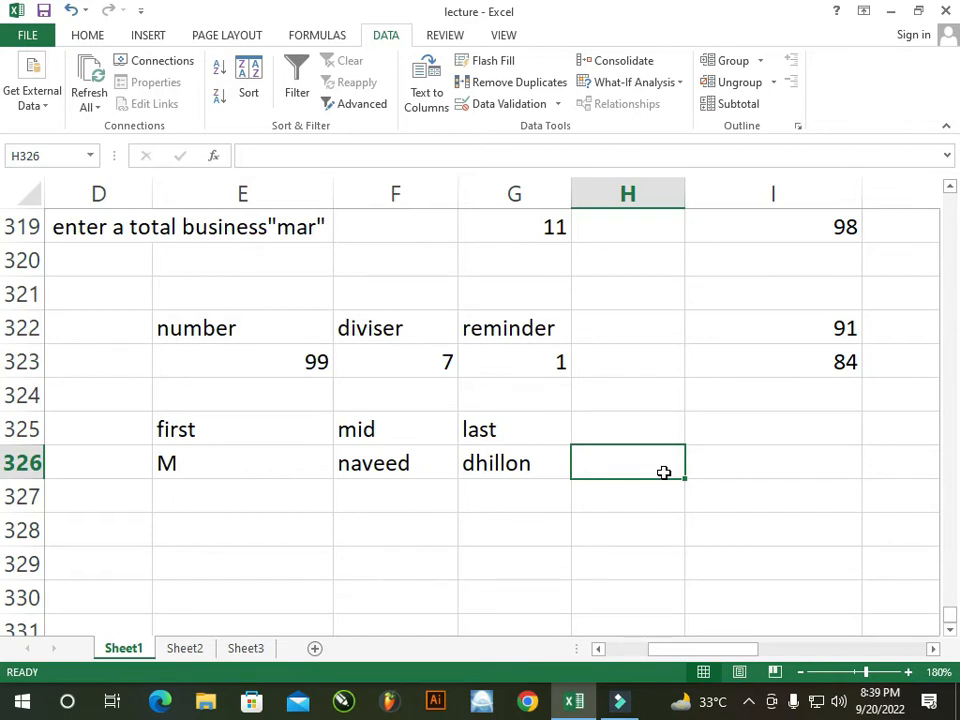
Enter =CONCATENATE(E326,F326,G326) in H326 and autofit column H to the joined name
{"action": "type", "text": "=conca"}
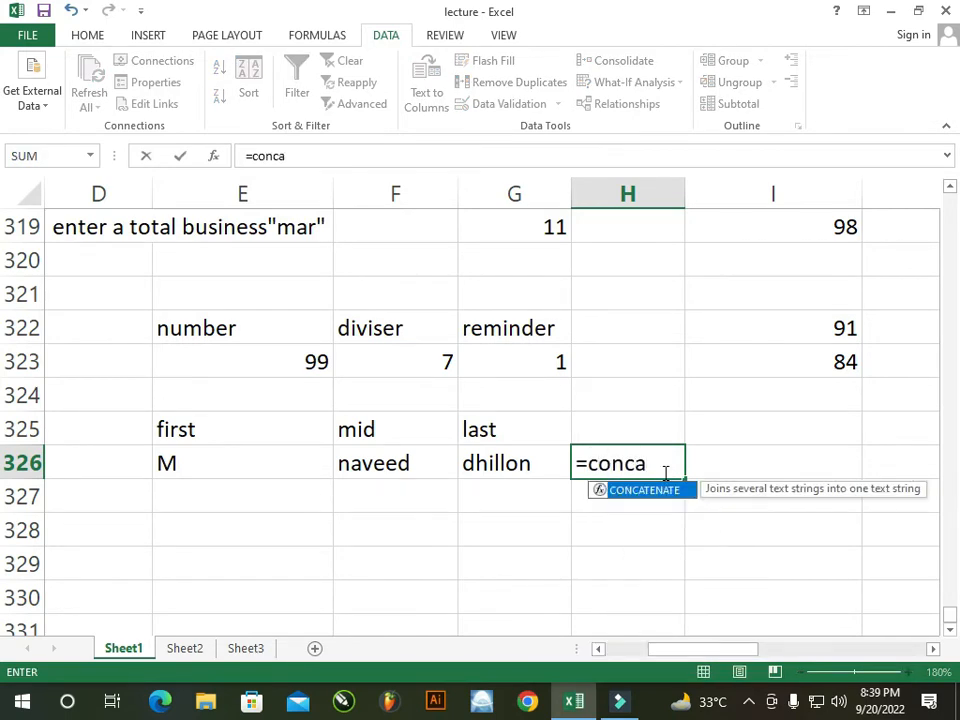
{"action": "key", "text": "Tab"}
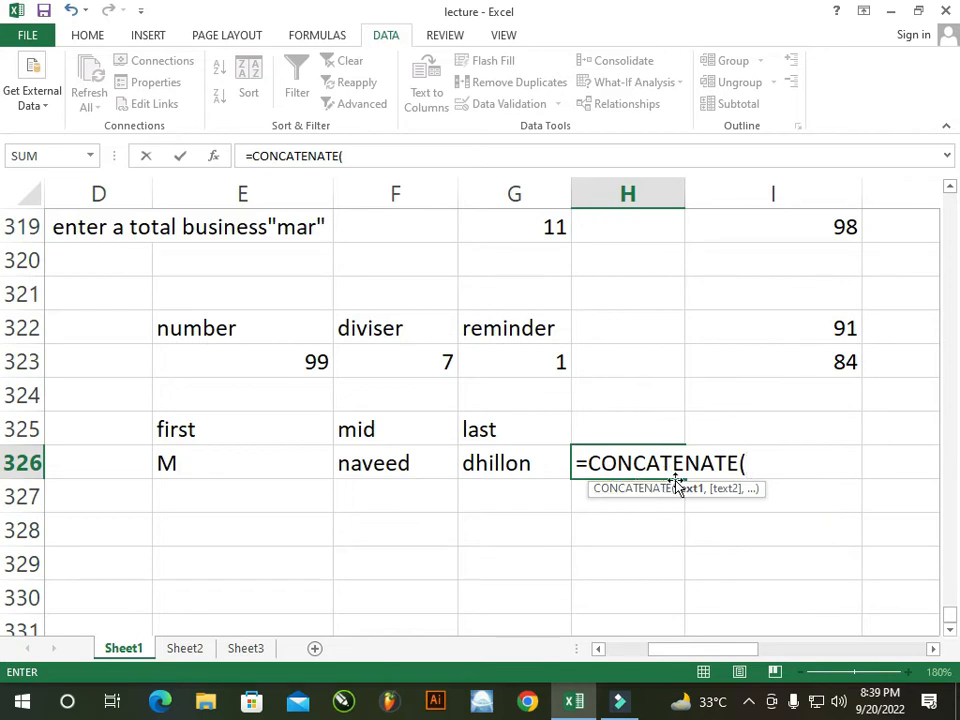
{"action": "left_click", "coordinate": [288, 477]}
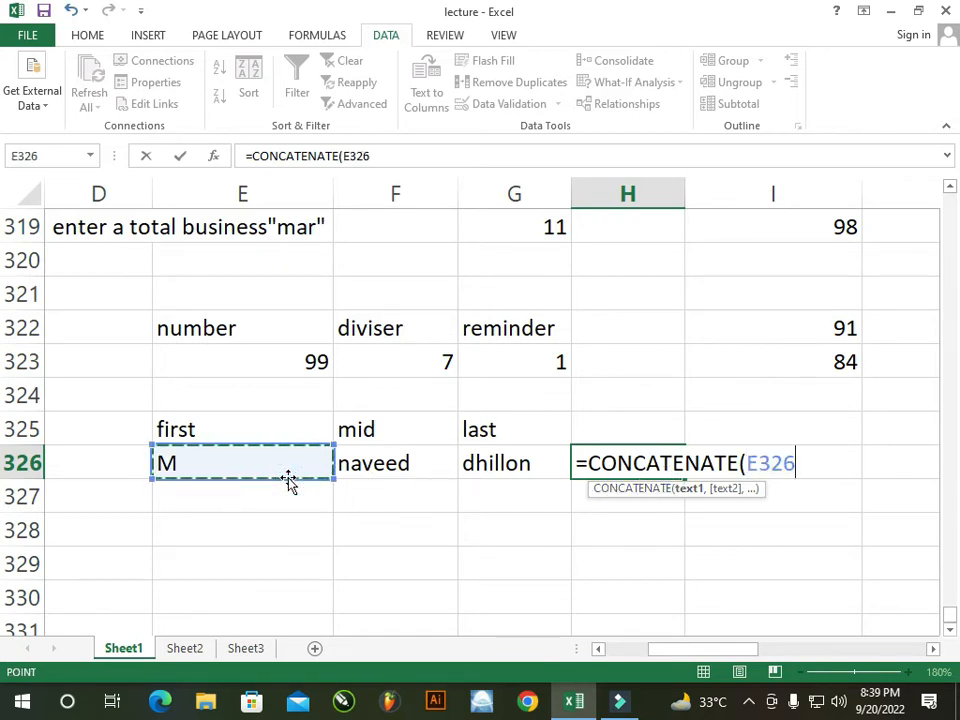
{"action": "type", "text": ","}
{"action": "left_click", "coordinate": [372, 466]}
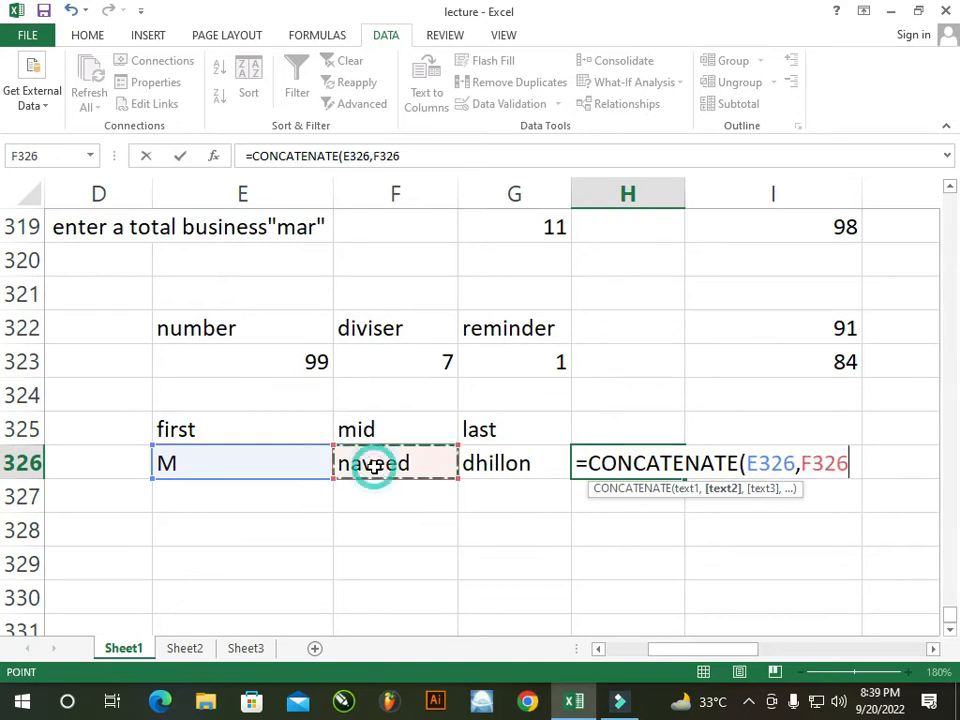
{"action": "type", "text": ","}
{"action": "left_click", "coordinate": [523, 466]}
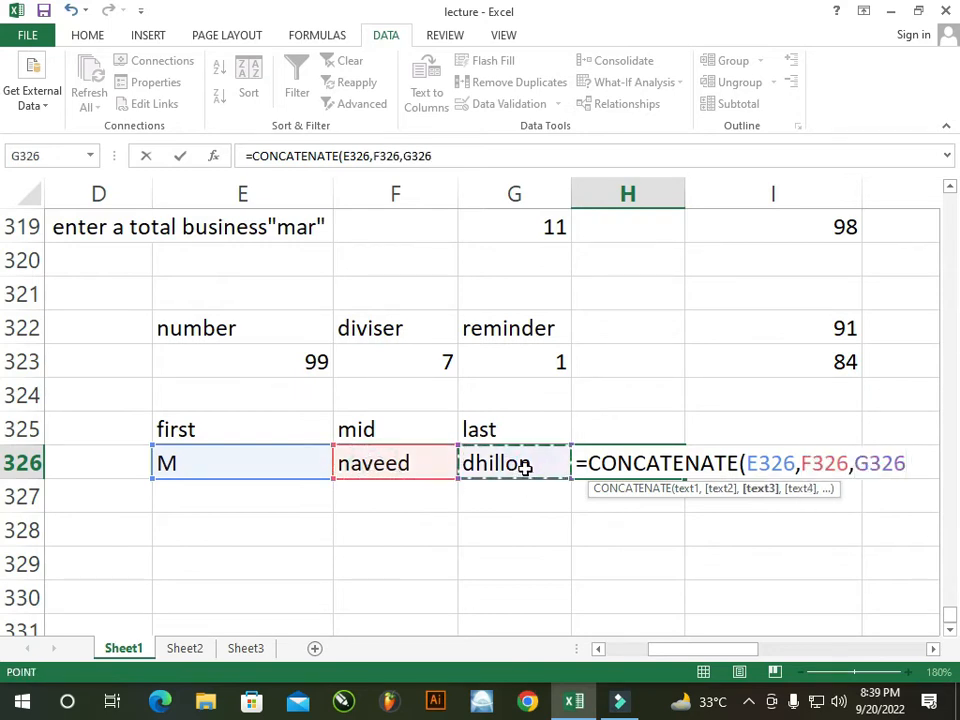
{"action": "type", "text": ")"}
{"action": "key", "text": "Return"}
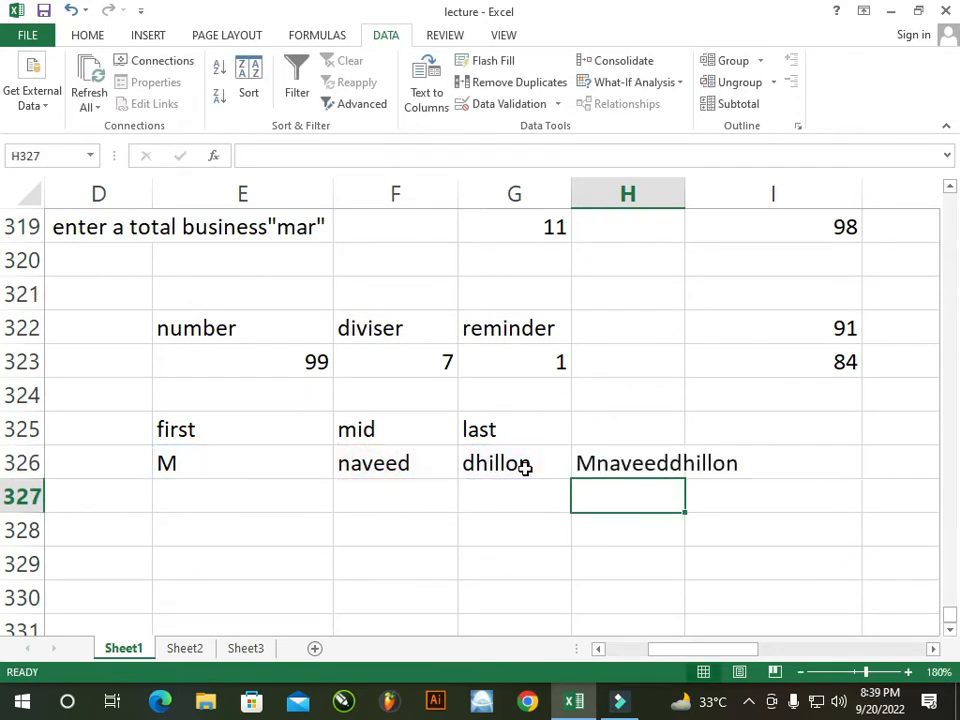
{"action": "double_click", "coordinate": [684, 190]}
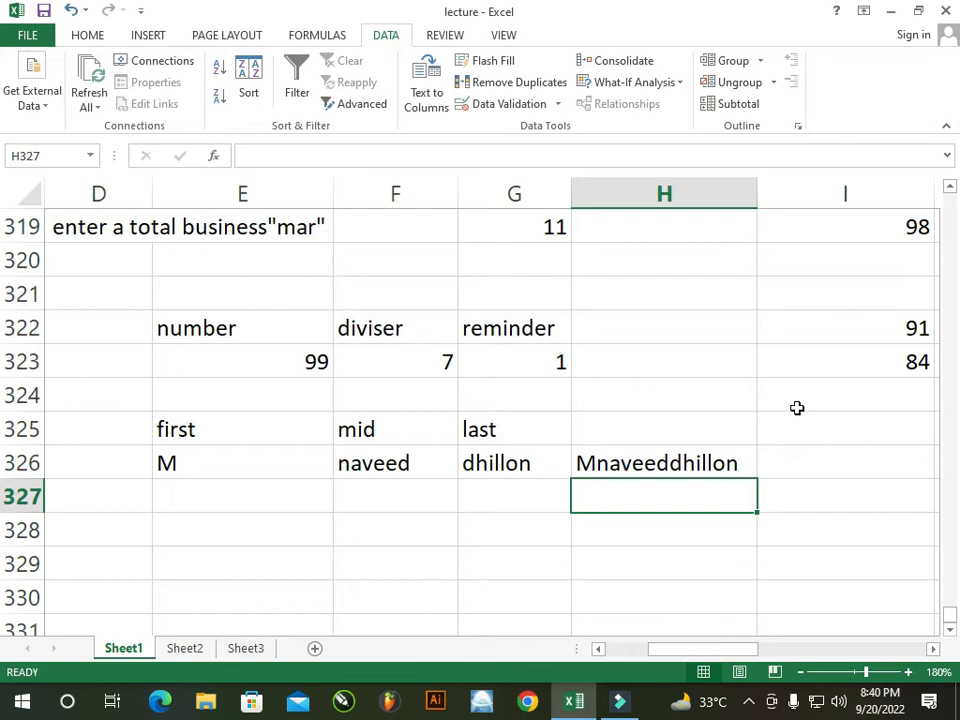
Enter =CONCATENATE(E326," ",F326," ",G326) in H326 to join the name parts with spaces
{"action": "left_click", "coordinate": [745, 459]}
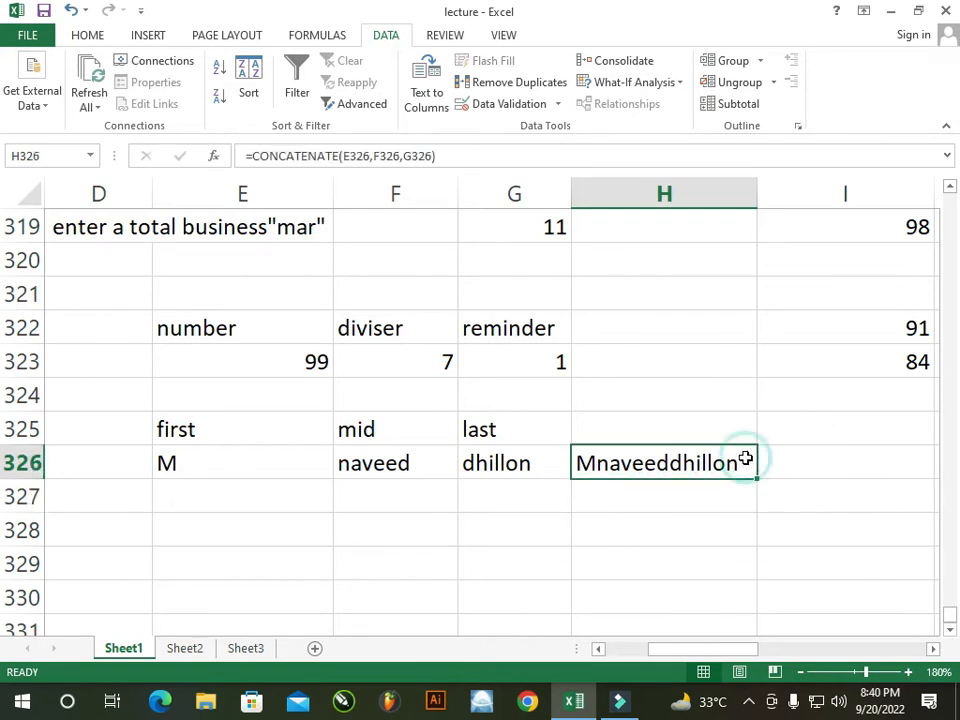
{"action": "key", "text": "BackSpace"}
{"action": "type", "text": "=conc"}
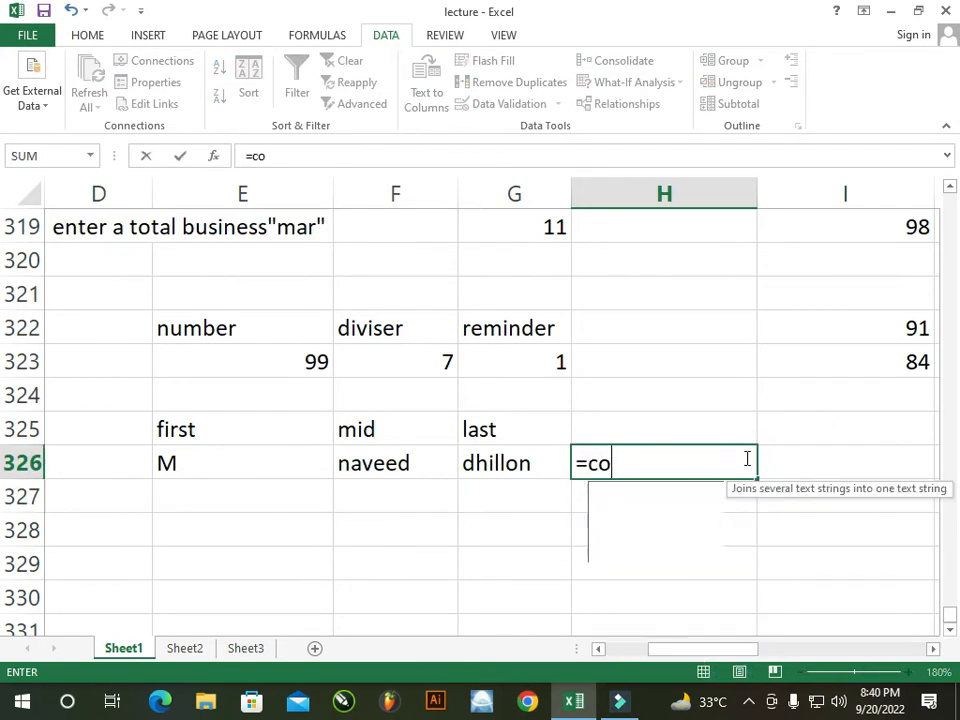
{"action": "key", "text": "Tab"}
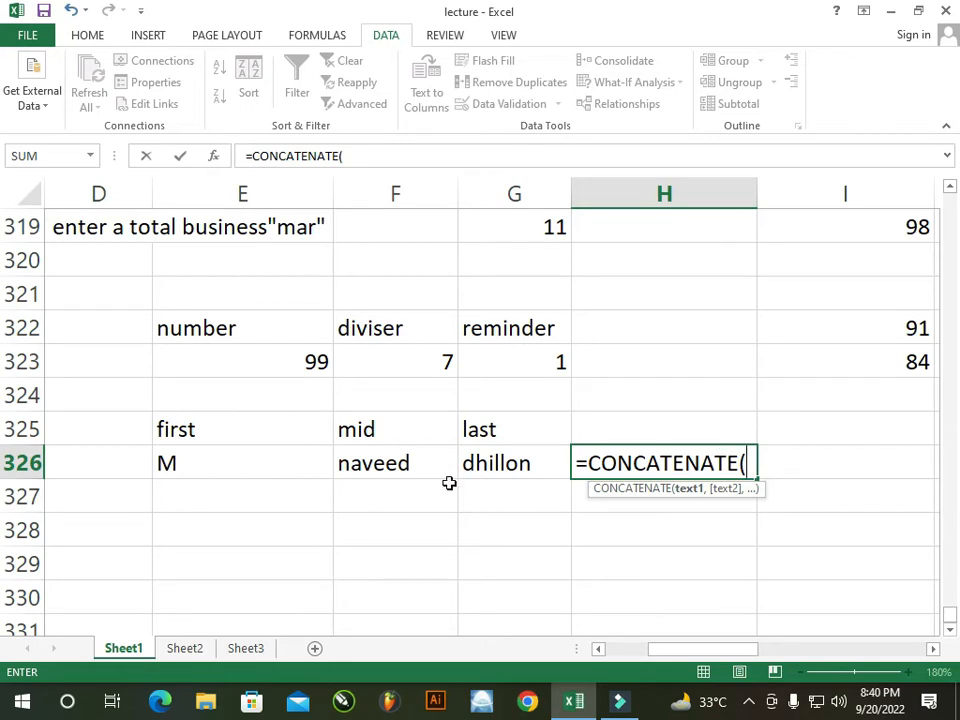
{"action": "left_click", "coordinate": [272, 476]}
{"action": "type", "text": ","}
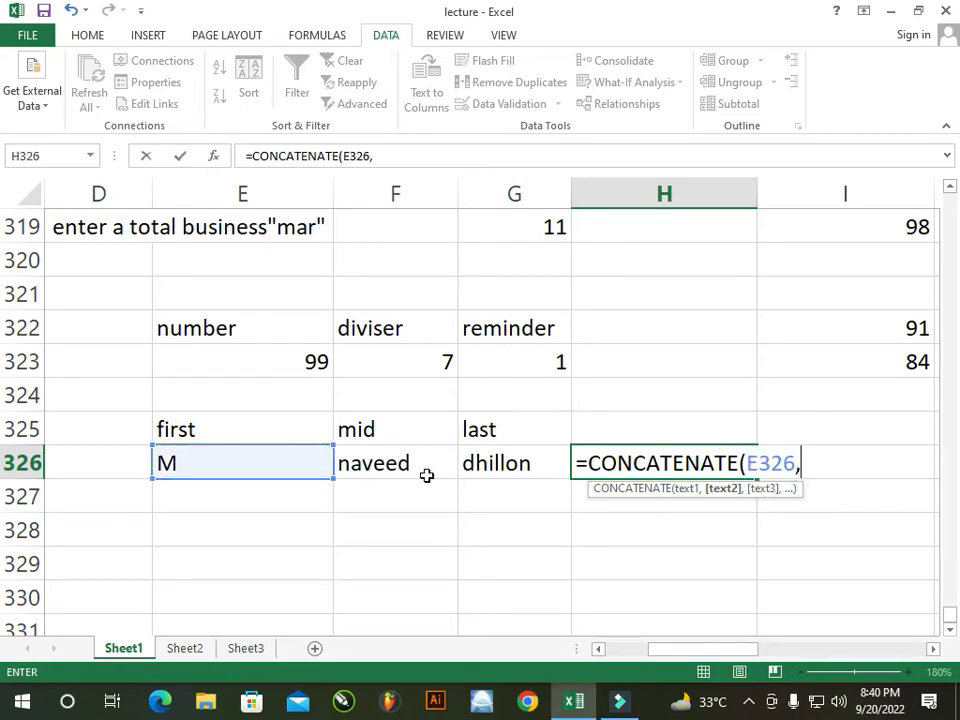
{"action": "type", "text": "\" \","}
{"action": "left_click", "coordinate": [437, 469]}
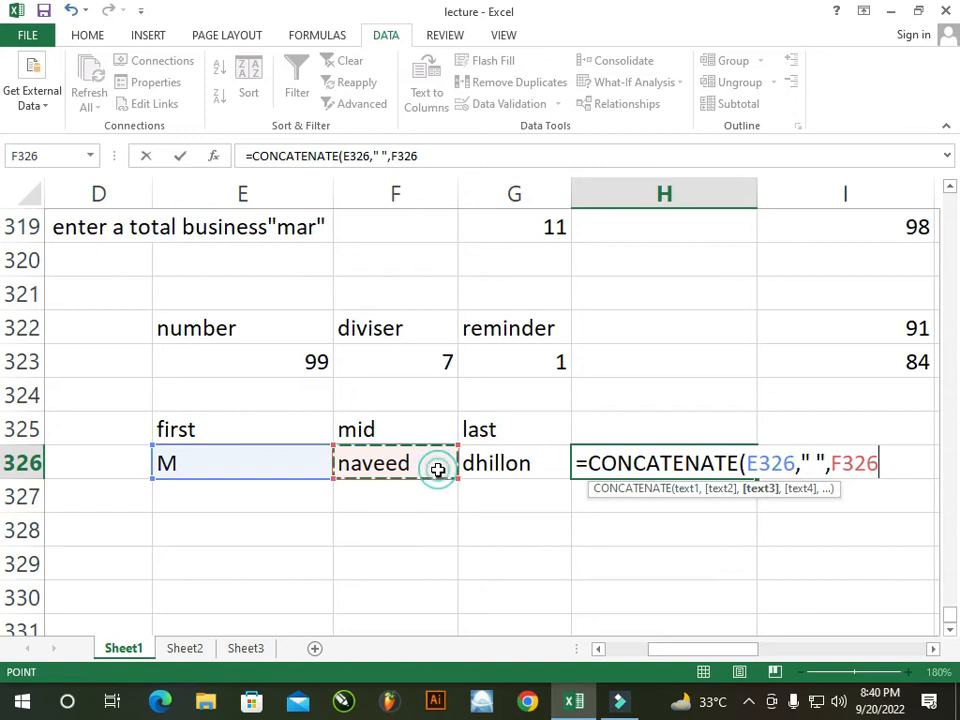
{"action": "type", "text": ",\" "}
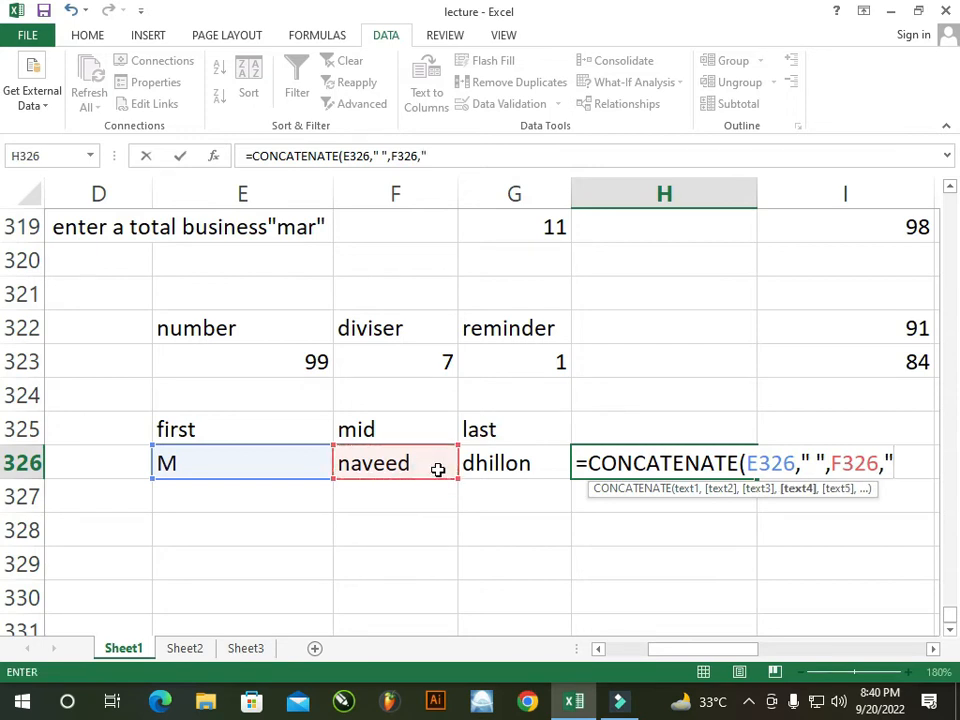
{"action": "type", "text": "\","}
{"action": "left_click", "coordinate": [492, 466]}
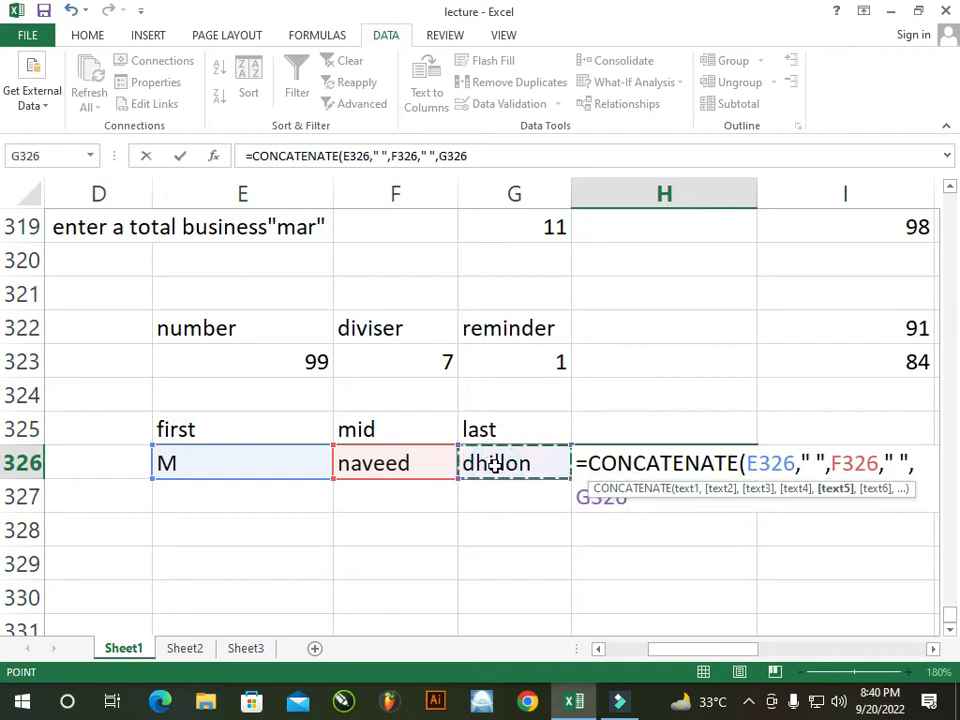
{"action": "type", "text": ")"}
{"action": "key", "text": "Return"}
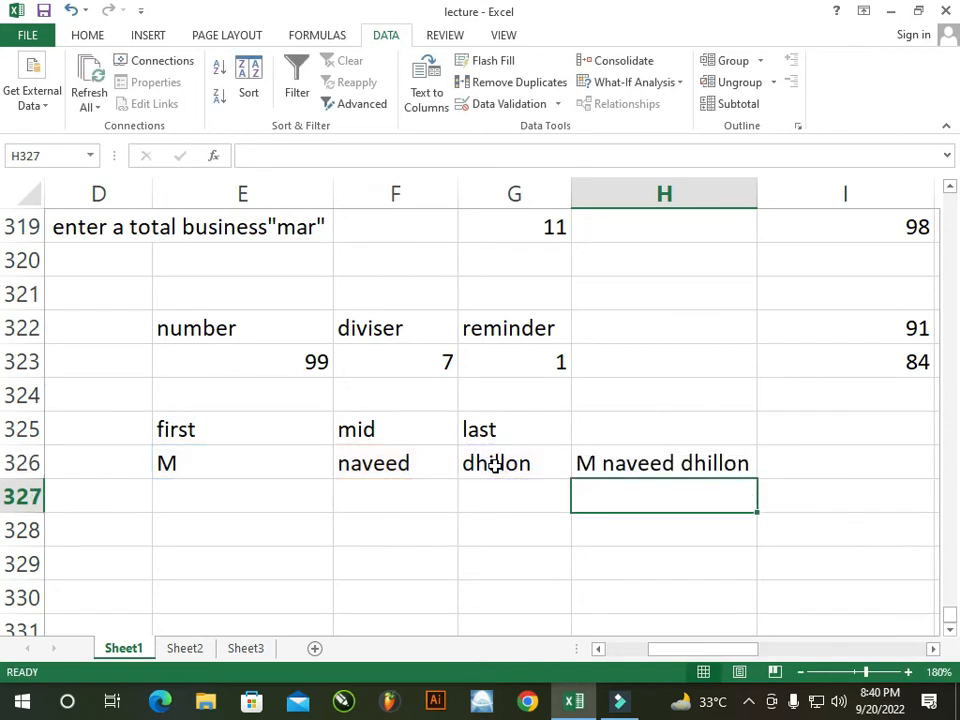
{"action": "double_click", "coordinate": [615, 462]}
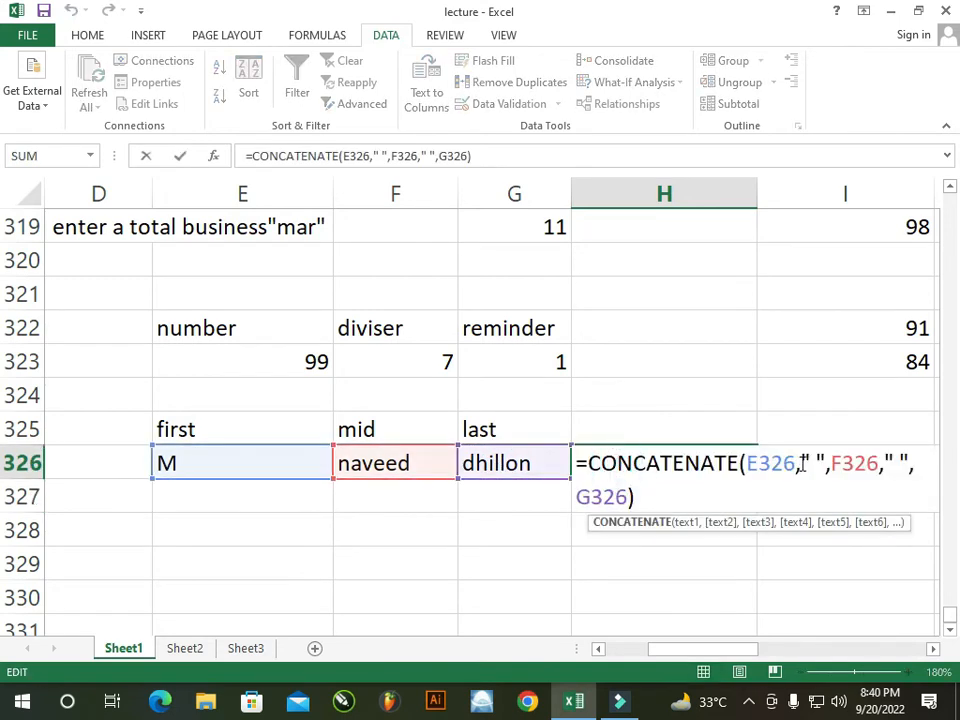
{"action": "left_click", "coordinate": [811, 462]}
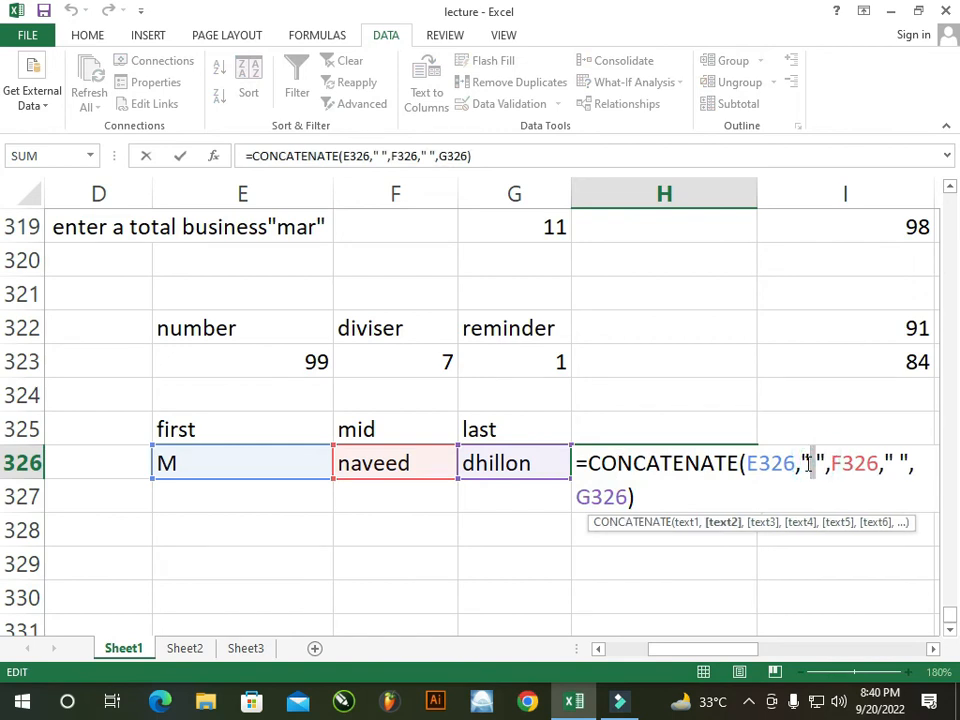
{"action": "key", "text": "BackSpace"}
{"action": "type", "text": "_"}
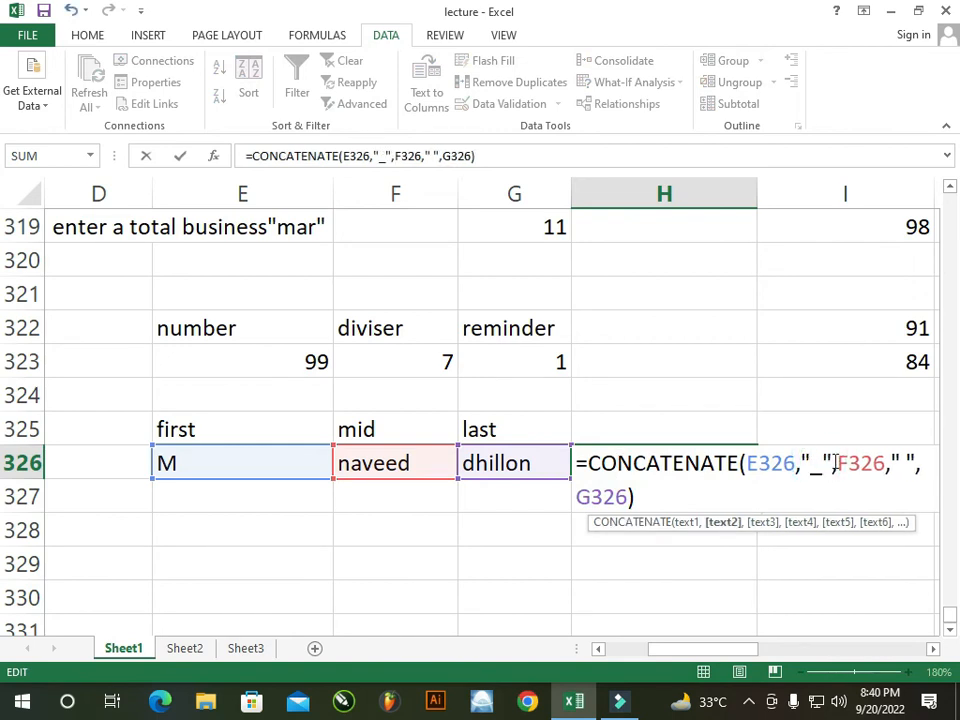
{"action": "left_click", "coordinate": [907, 457]}
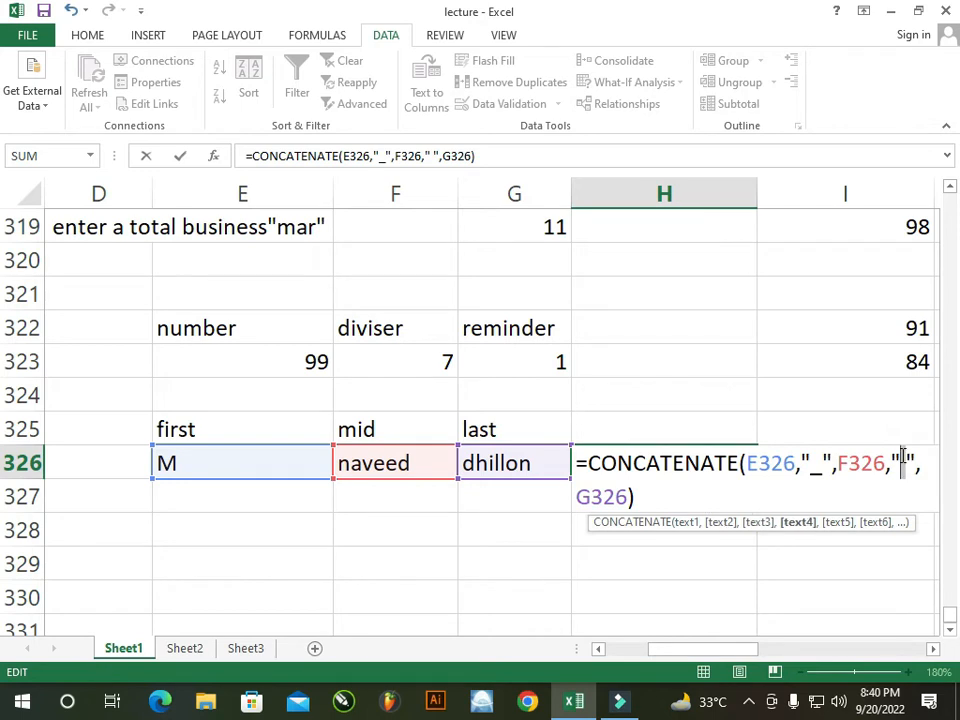
{"action": "key", "text": "BackSpace"}
{"action": "type", "text": "_"}
{"action": "key", "text": "Return"}
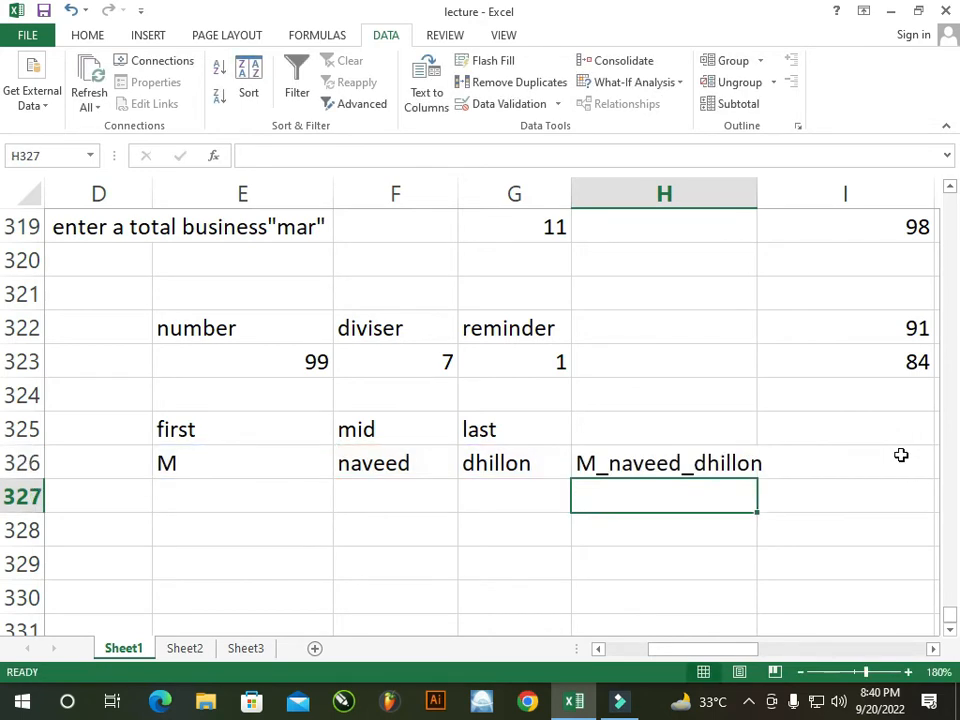
Type Pakistan into cell E330 below the name row, then select G330
{"action": "left_click", "coordinate": [674, 534]}
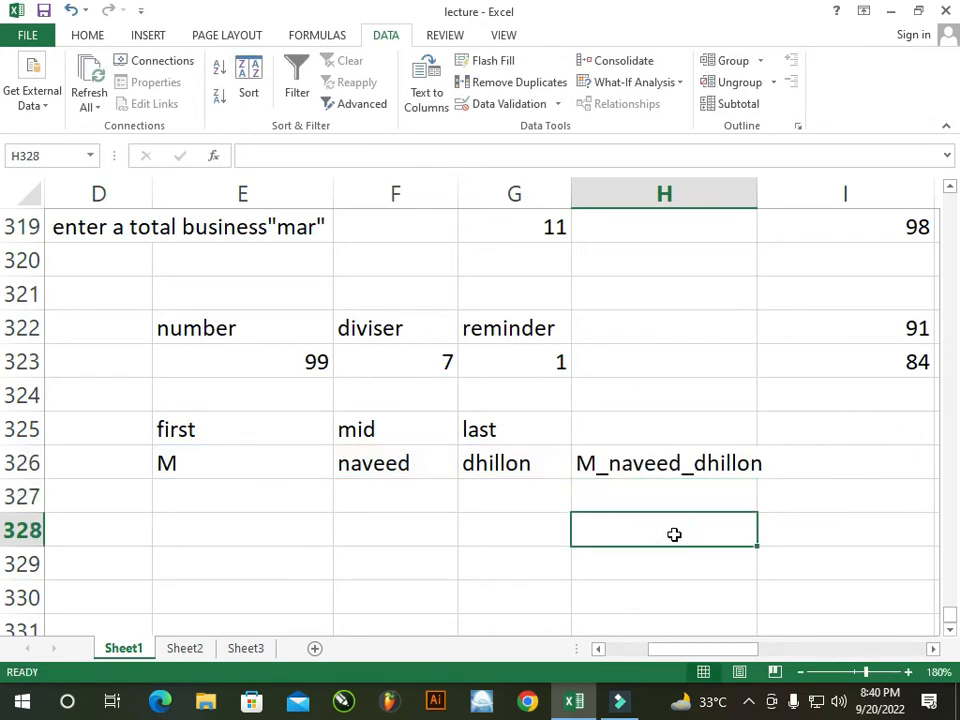
{"action": "left_click", "coordinate": [171, 466]}
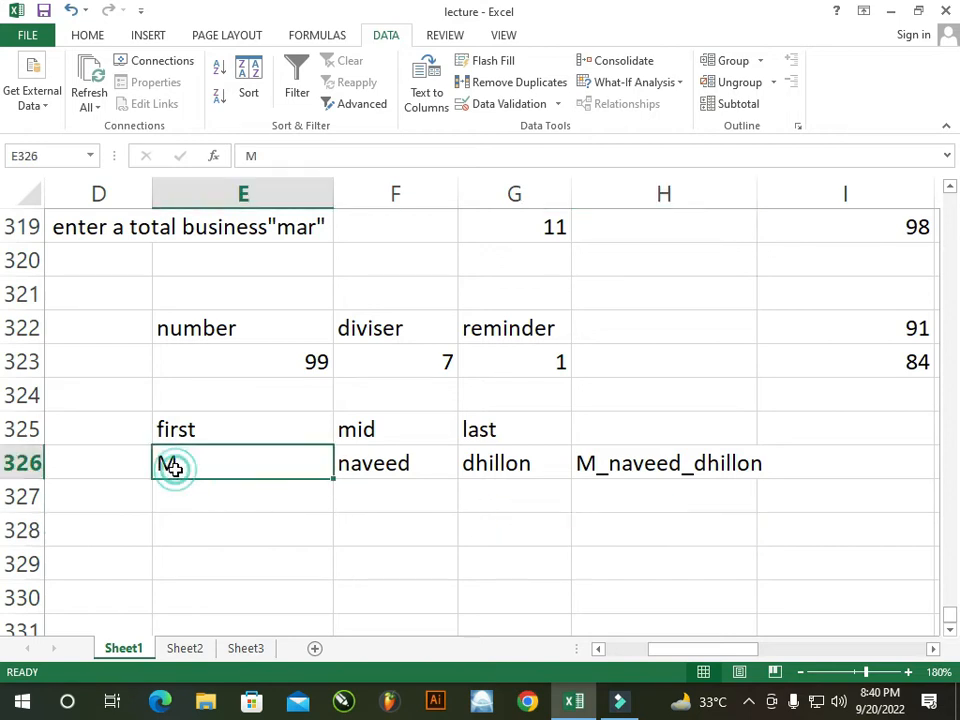
{"action": "left_click", "coordinate": [541, 492]}
{"action": "left_click", "coordinate": [304, 519]}
{"action": "left_click", "coordinate": [195, 499]}
{"action": "left_click", "coordinate": [242, 559]}
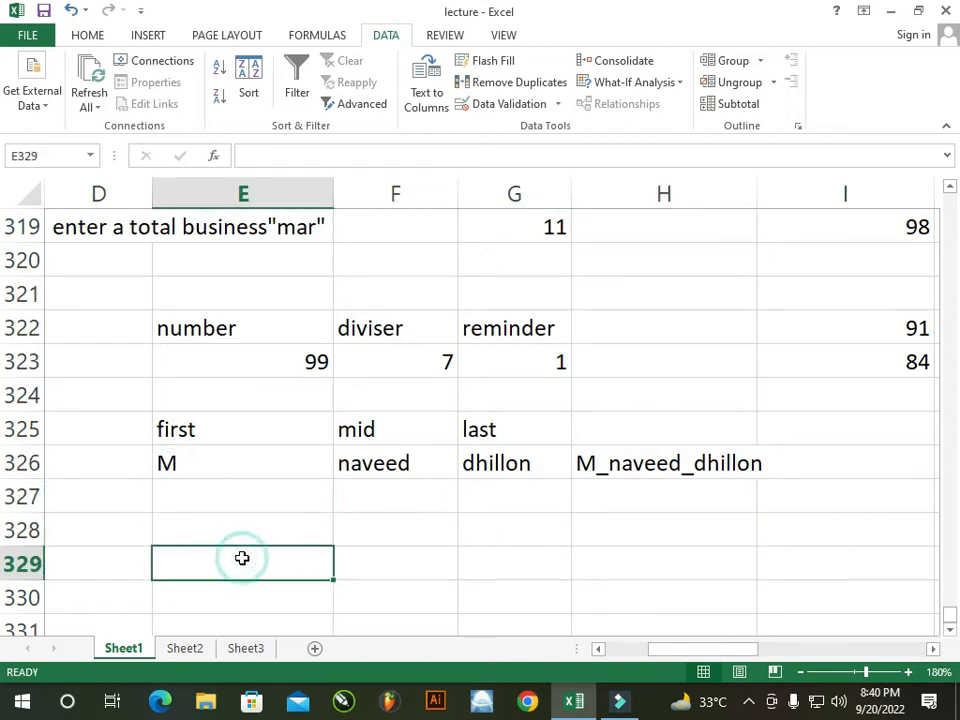
{"action": "scroll", "coordinate": [240, 550], "scroll_direction": "down", "scroll_amount": 1}
{"action": "left_click", "coordinate": [231, 500]}
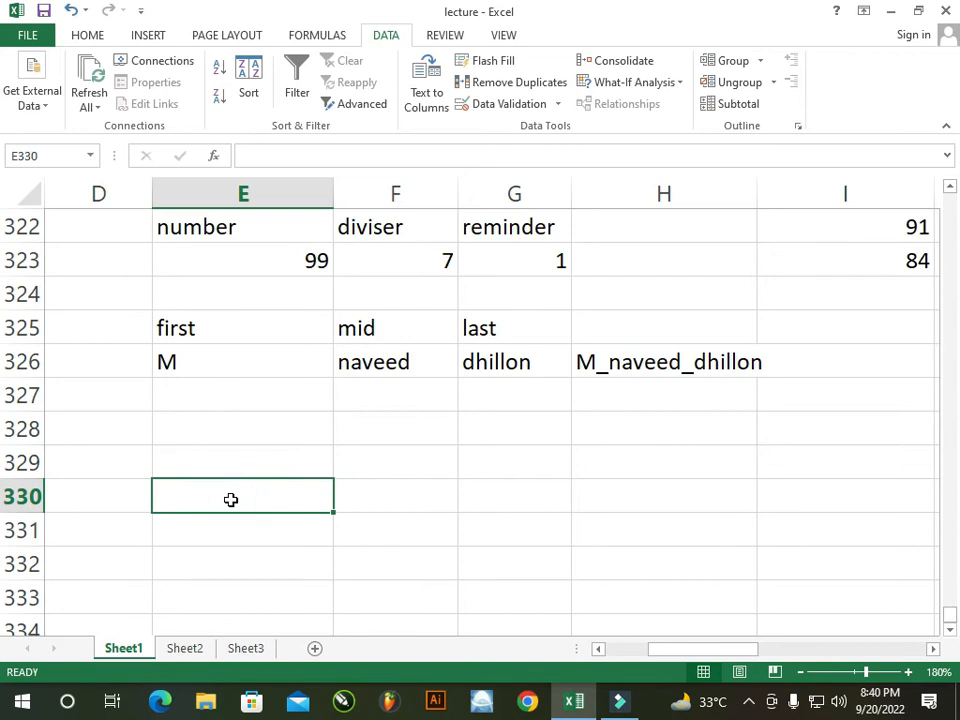
{"action": "type", "text": "Pakistan"}
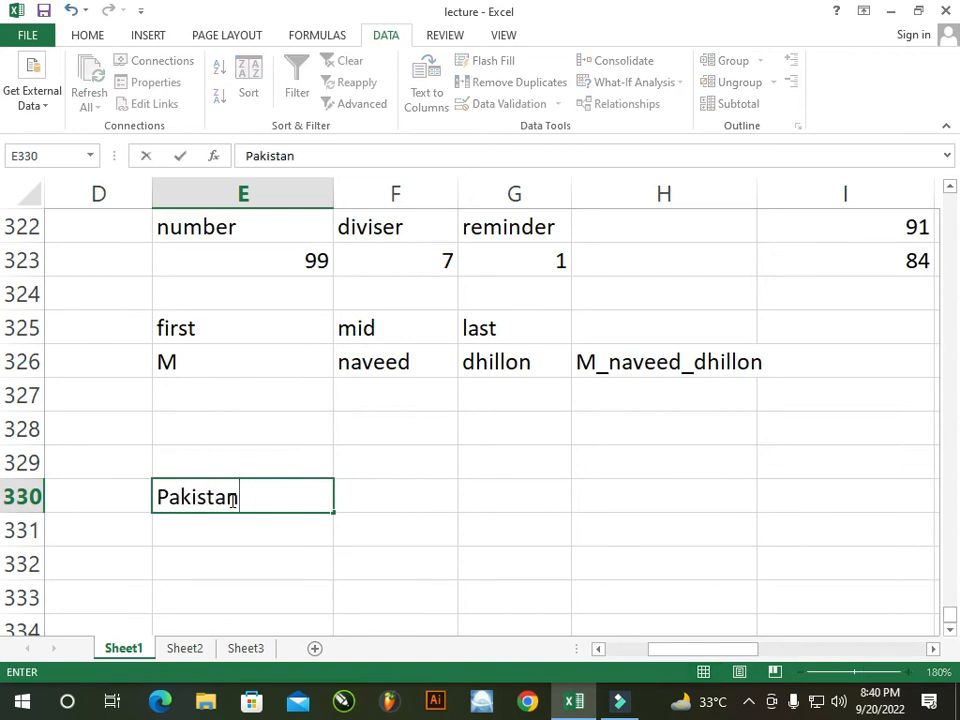
{"action": "left_click", "coordinate": [277, 525]}
{"action": "left_click", "coordinate": [463, 526]}
{"action": "left_click", "coordinate": [523, 506]}
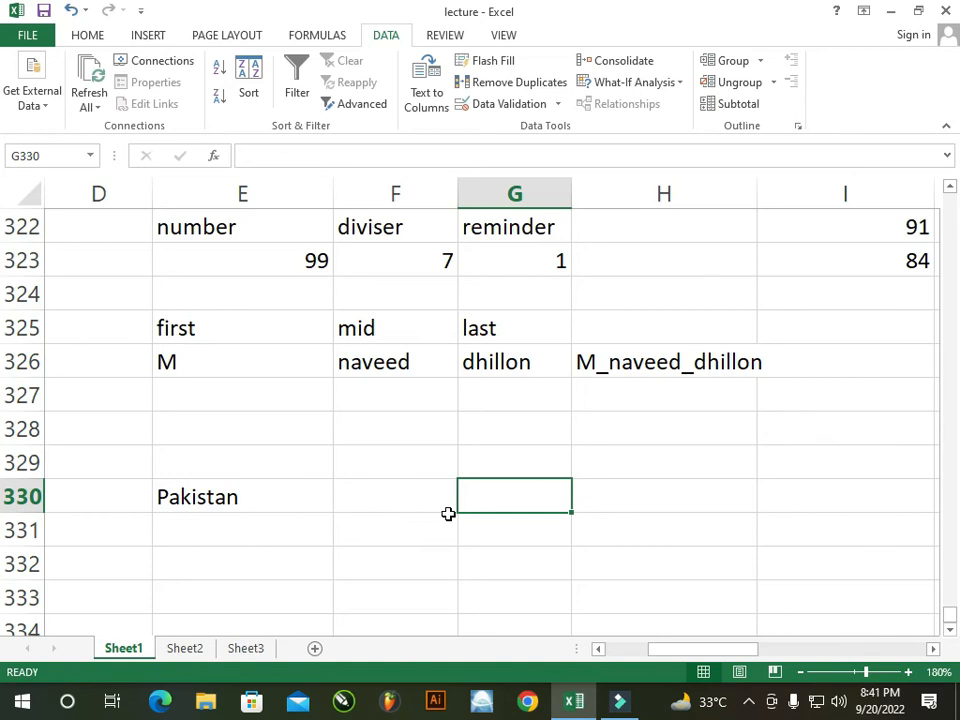
Enter =LEFT(E330,3) in G330 so it shows Pak, then begin a =RIGHT formula below
{"action": "type", "text": "="}
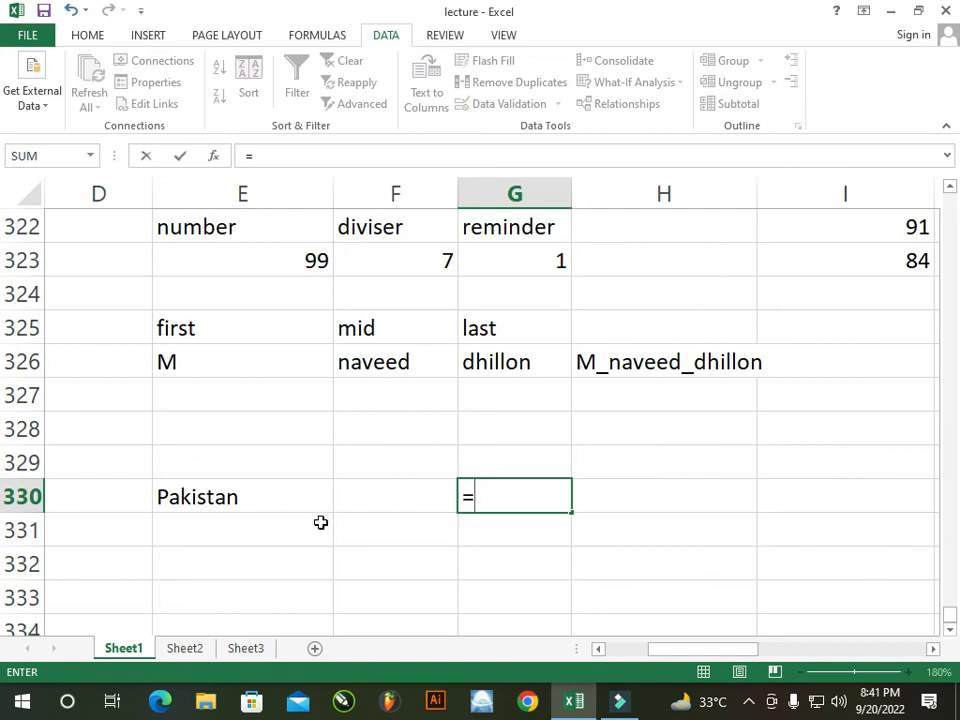
{"action": "type", "text": "l"}
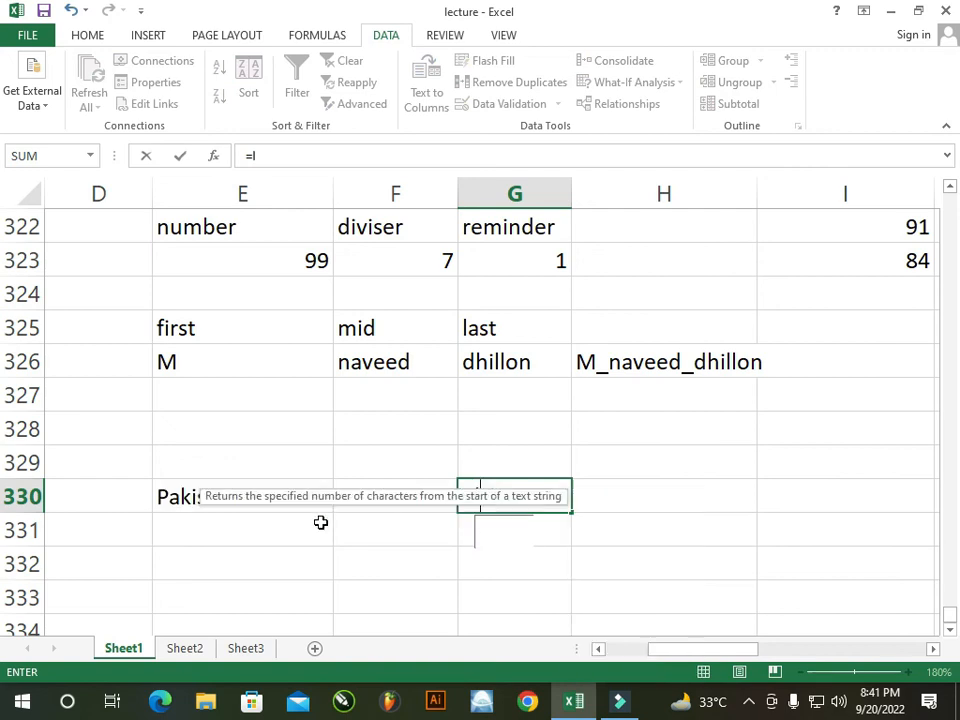
{"action": "type", "text": "eft"}
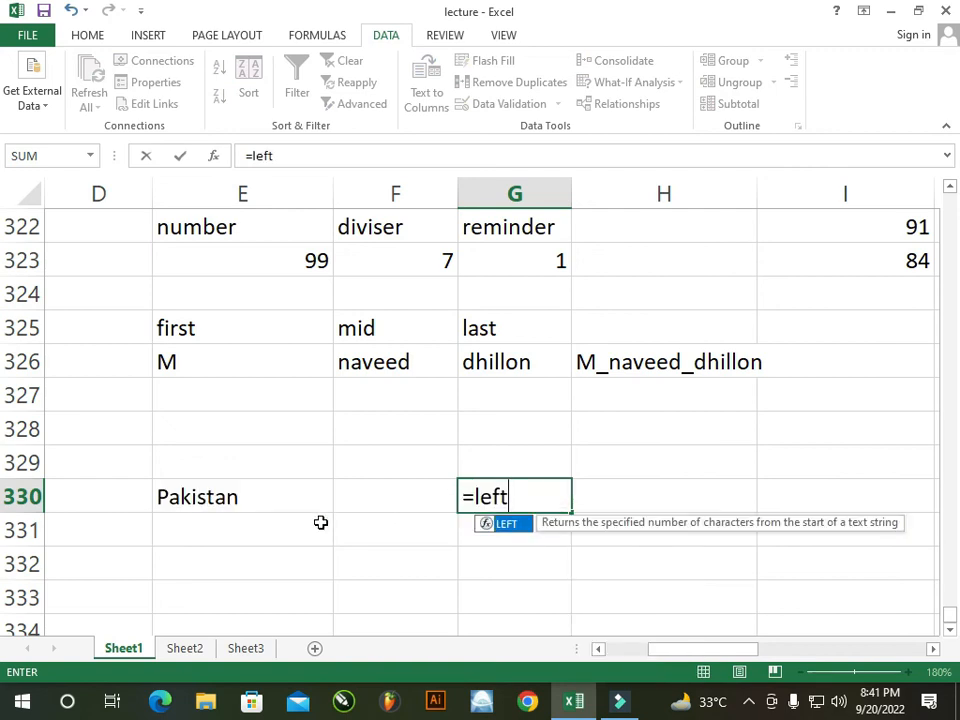
{"action": "left_click", "coordinate": [208, 490]}
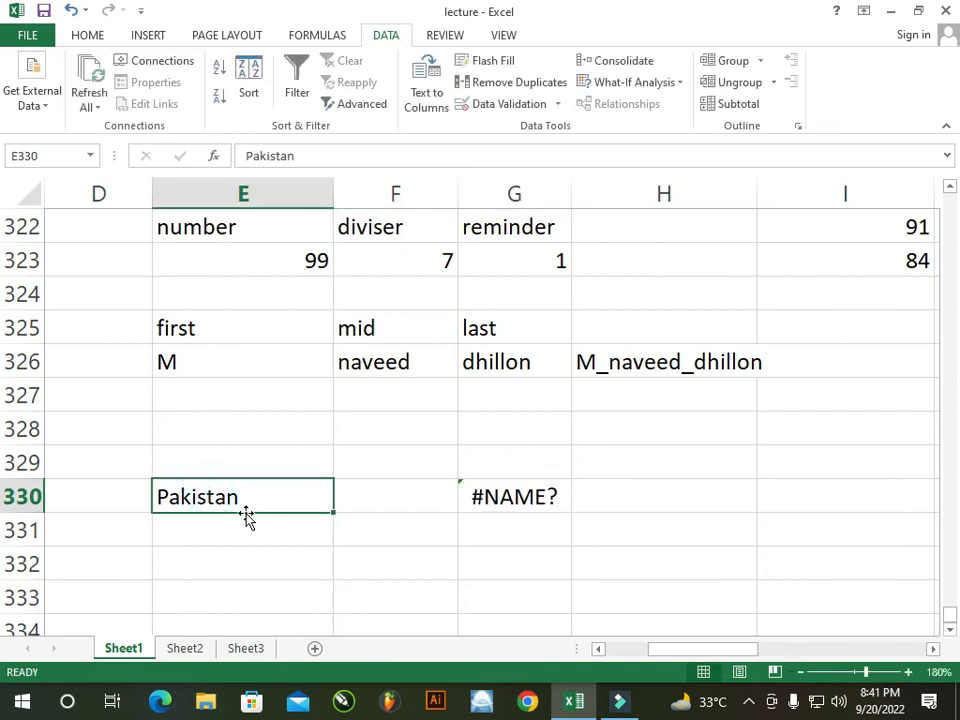
{"action": "double_click", "coordinate": [506, 495]}
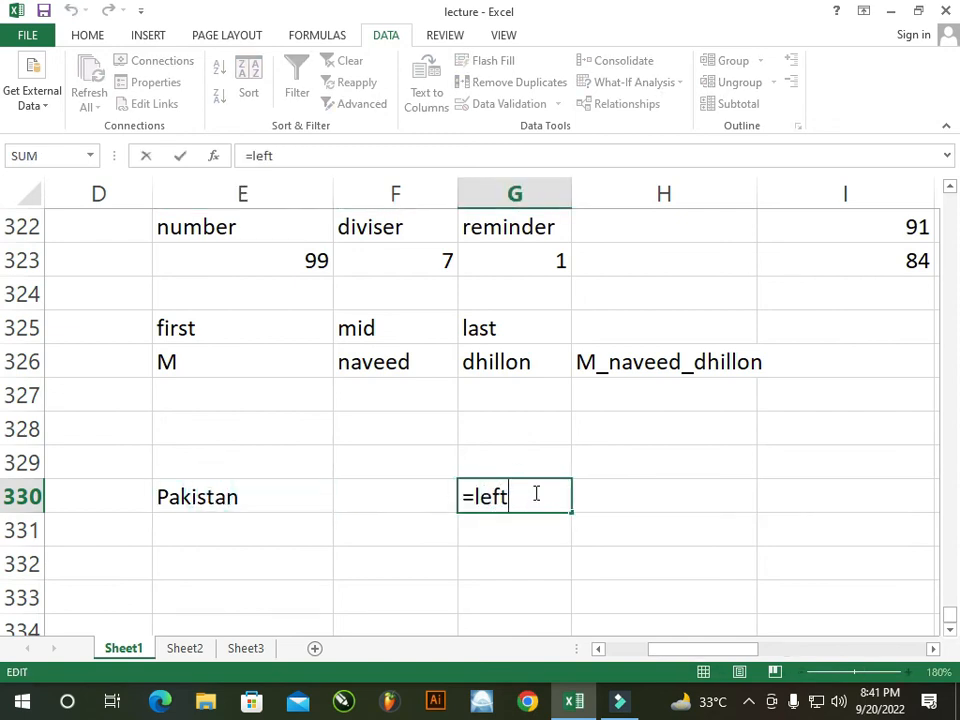
{"action": "type", "text": "("}
{"action": "left_click", "coordinate": [310, 500]}
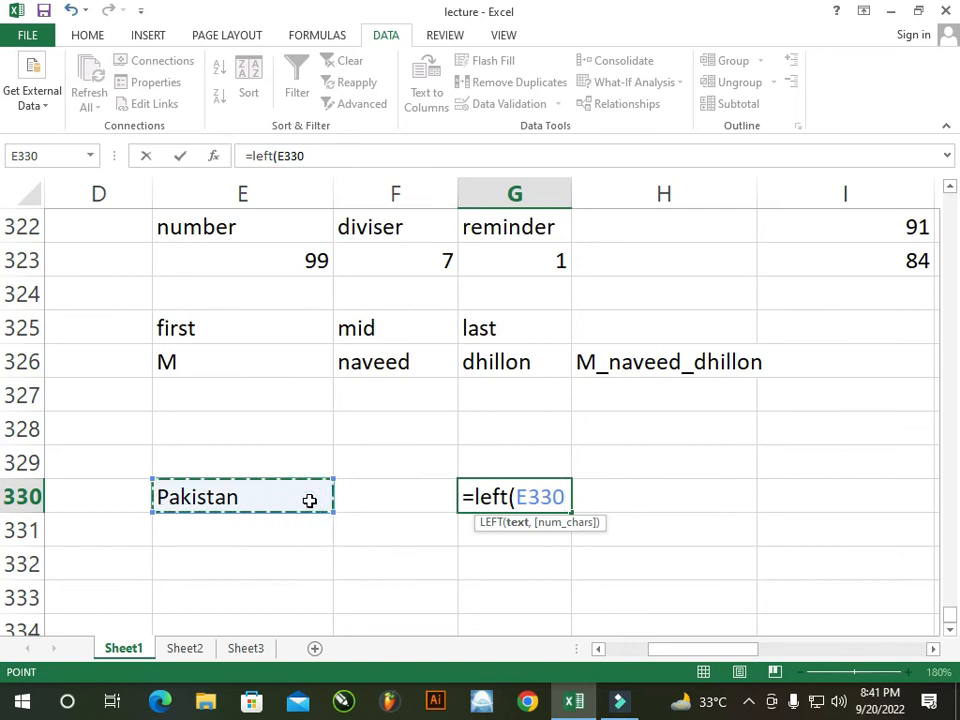
{"action": "type", "text": ","}
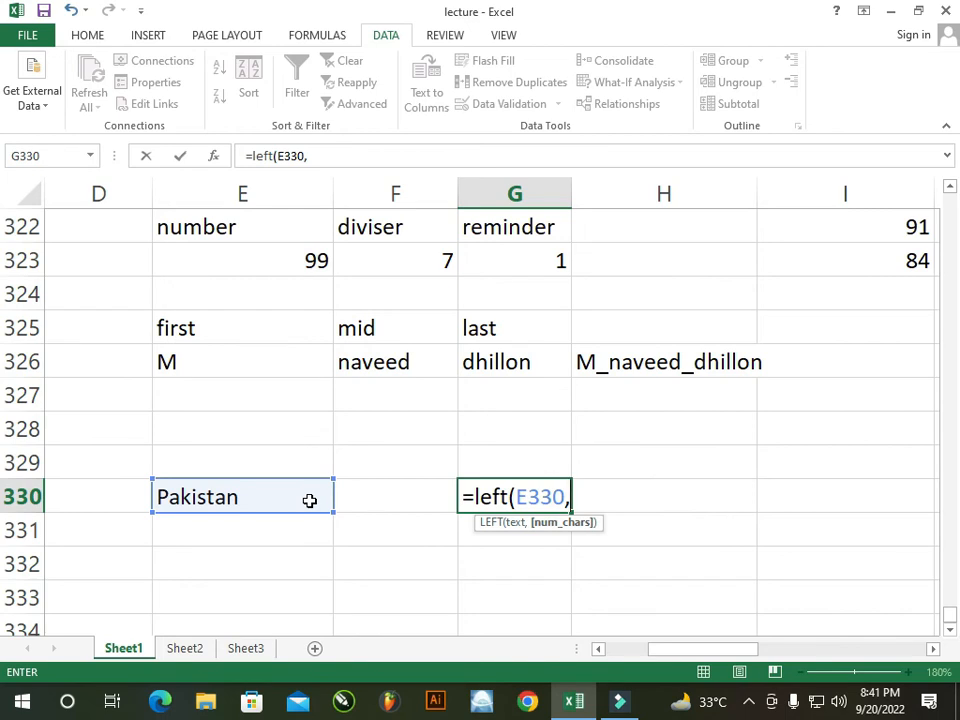
{"action": "type", "text": "3)"}
{"action": "key", "text": "Return"}
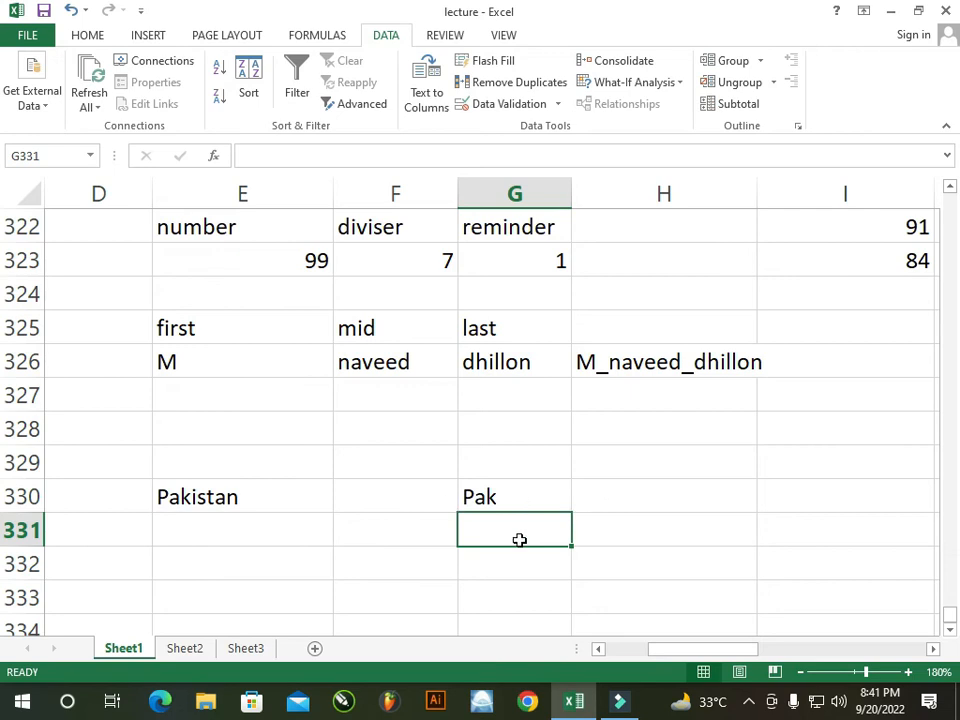
{"action": "type", "text": "=r"}
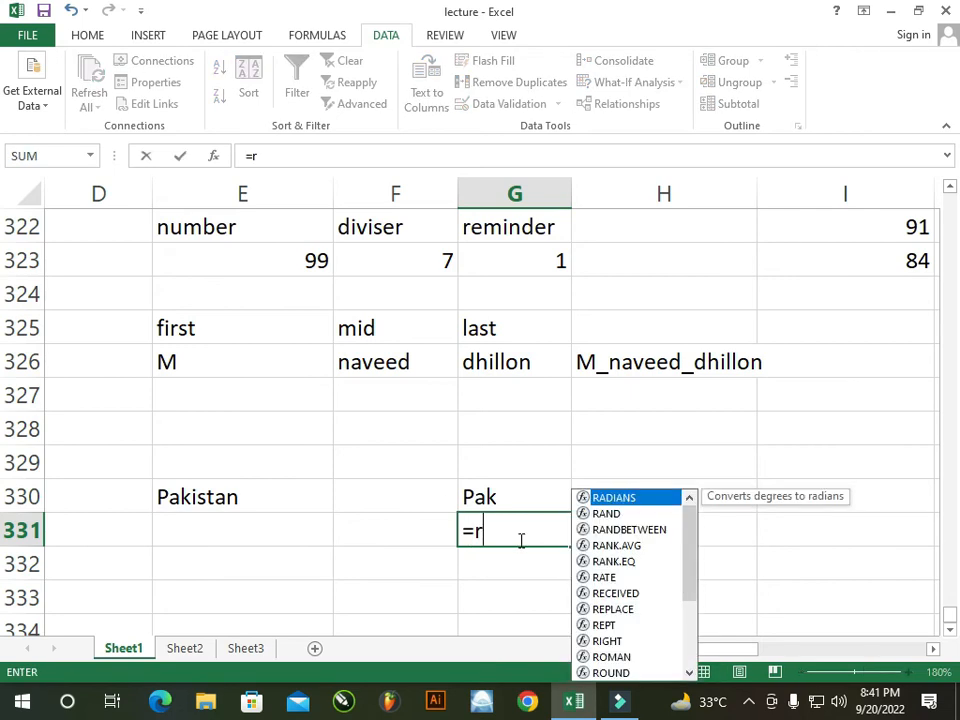
{"action": "type", "text": "ight"}
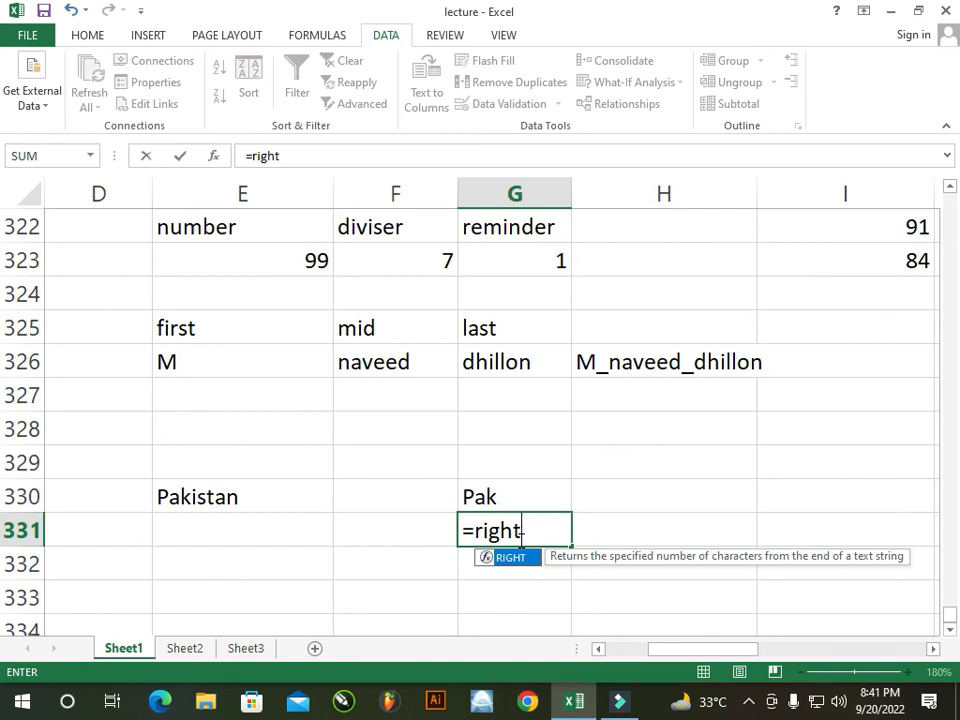
Complete =RIGHT(E330,4) in G331 so it shows stan
{"action": "key", "text": "Left"}
{"action": "double_click", "coordinate": [518, 537]}
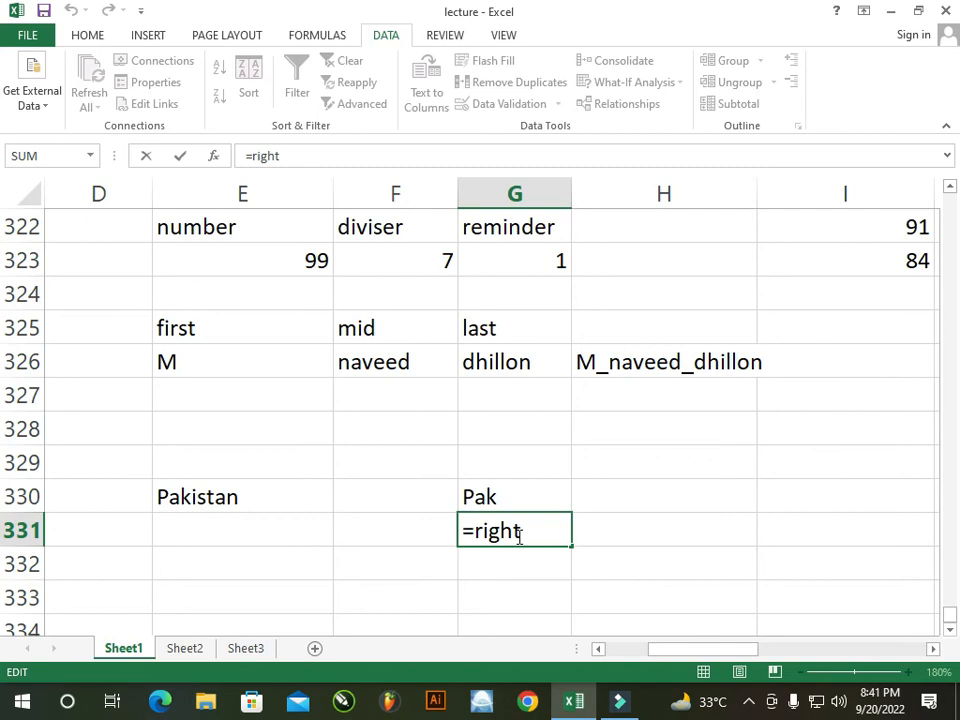
{"action": "type", "text": "("}
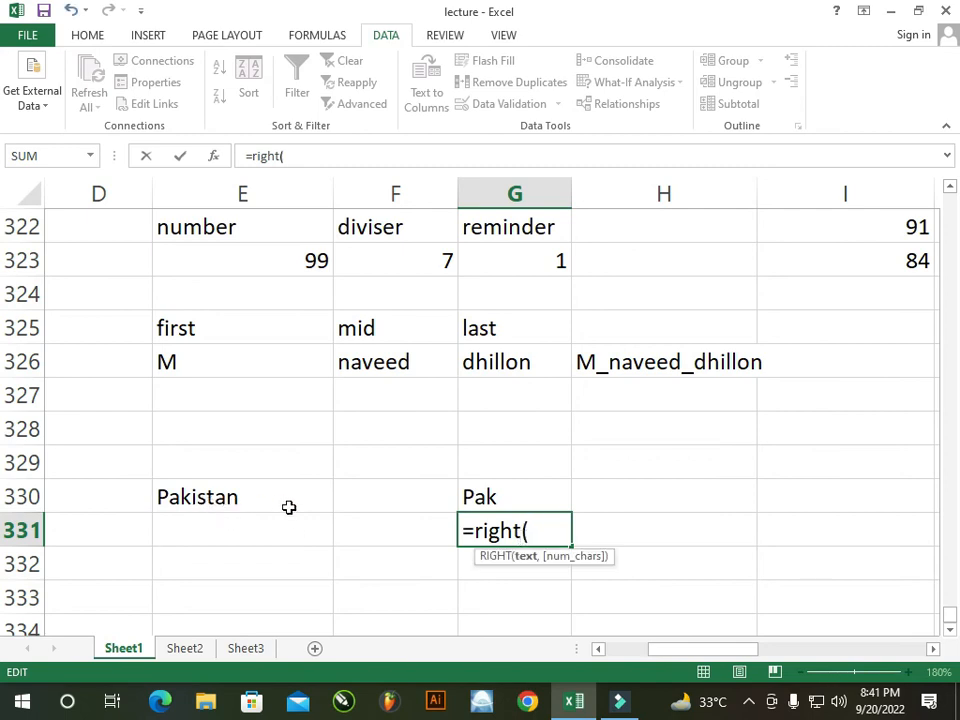
{"action": "left_click", "coordinate": [241, 499]}
{"action": "type", "text": ",4"}
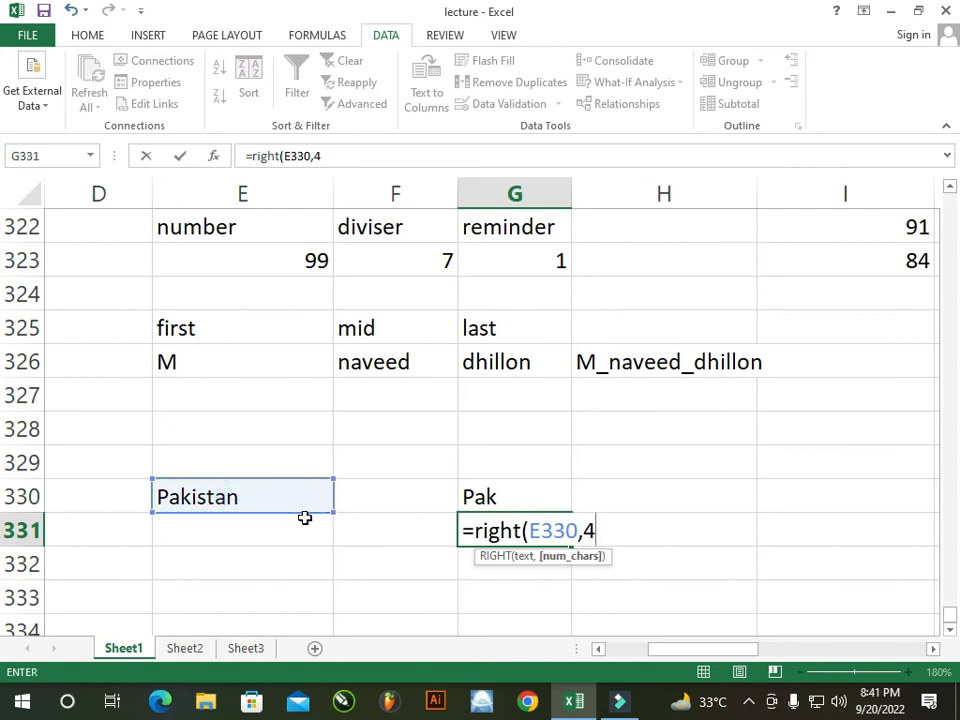
{"action": "type", "text": ")"}
{"action": "key", "text": "Return"}
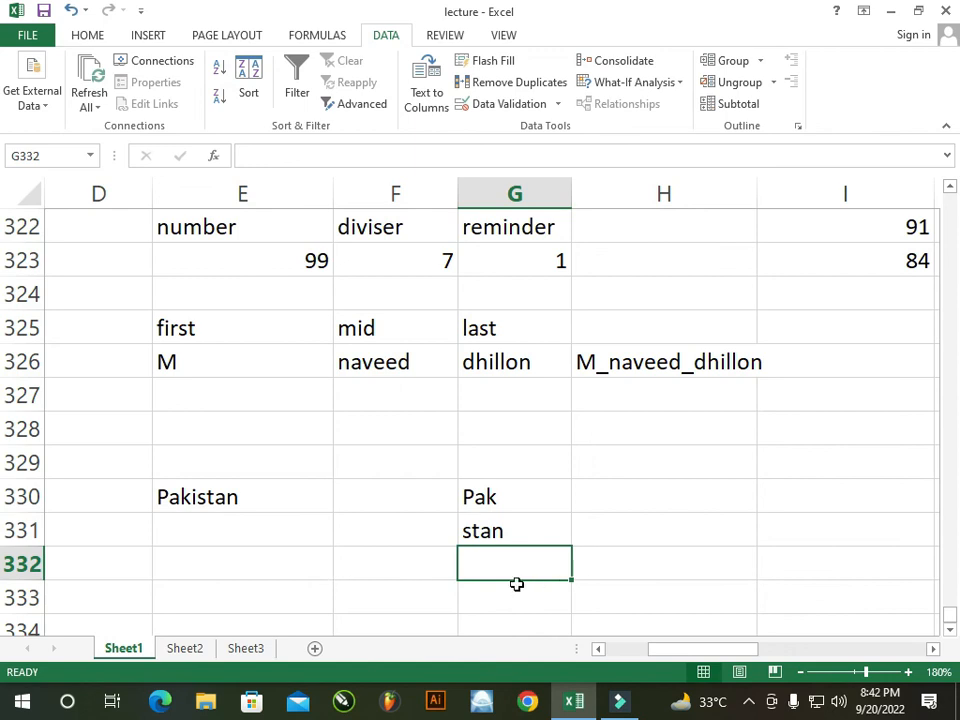
Enter =MID(E330,4,3) in G332 so it shows ist
{"action": "type", "text": "=n"}
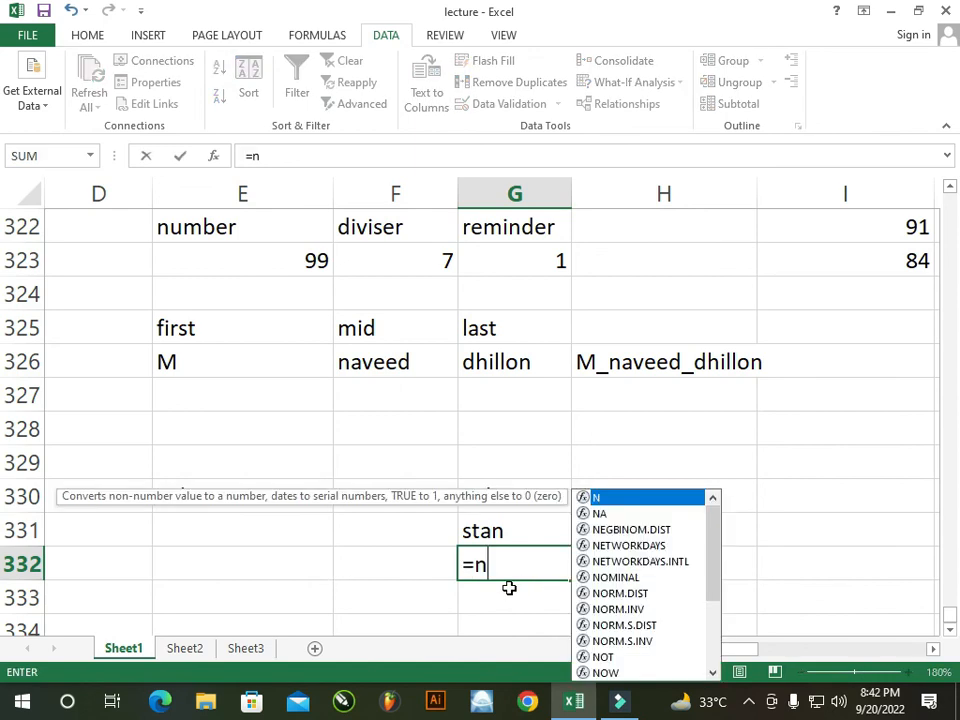
{"action": "key", "text": "BackSpace"}
{"action": "type", "text": "mid"}
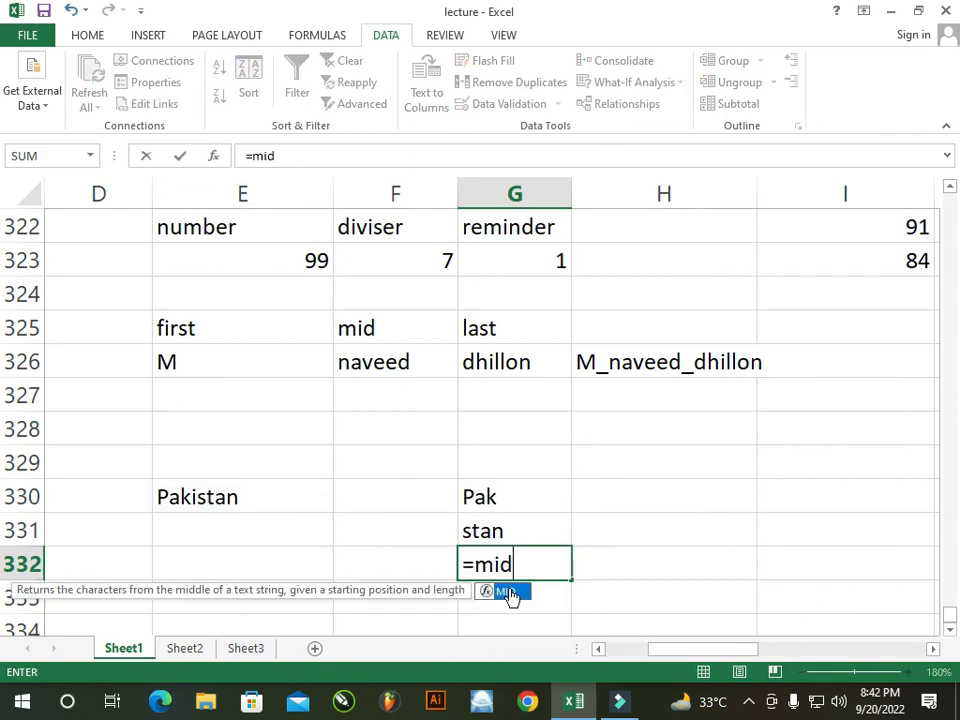
{"action": "key", "text": "Tab"}
{"action": "left_click", "coordinate": [231, 497]}
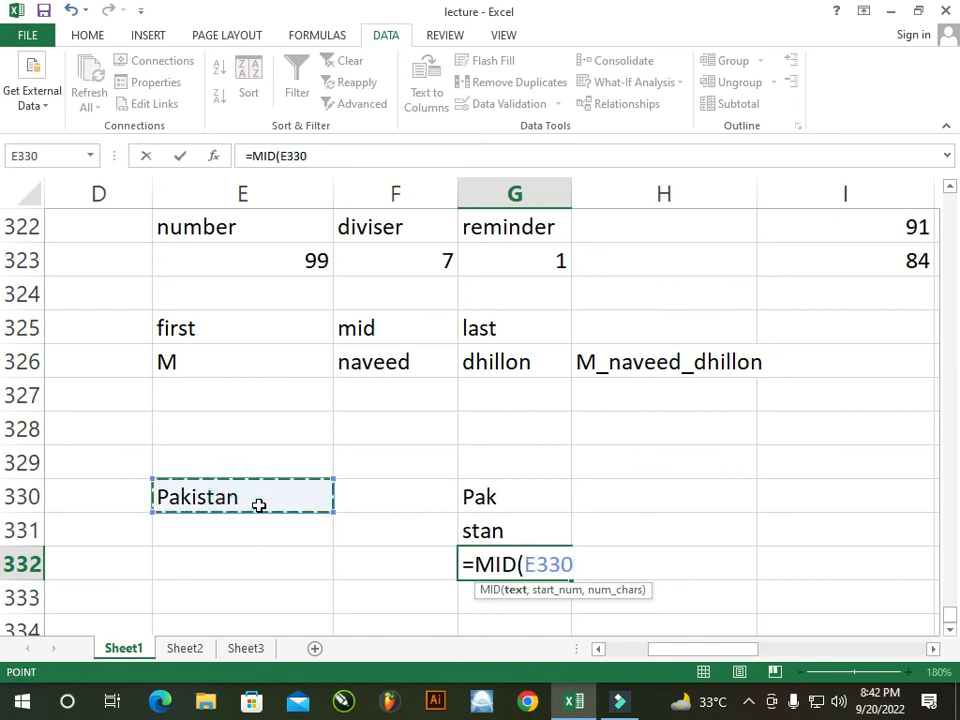
{"action": "type", "text": ","}
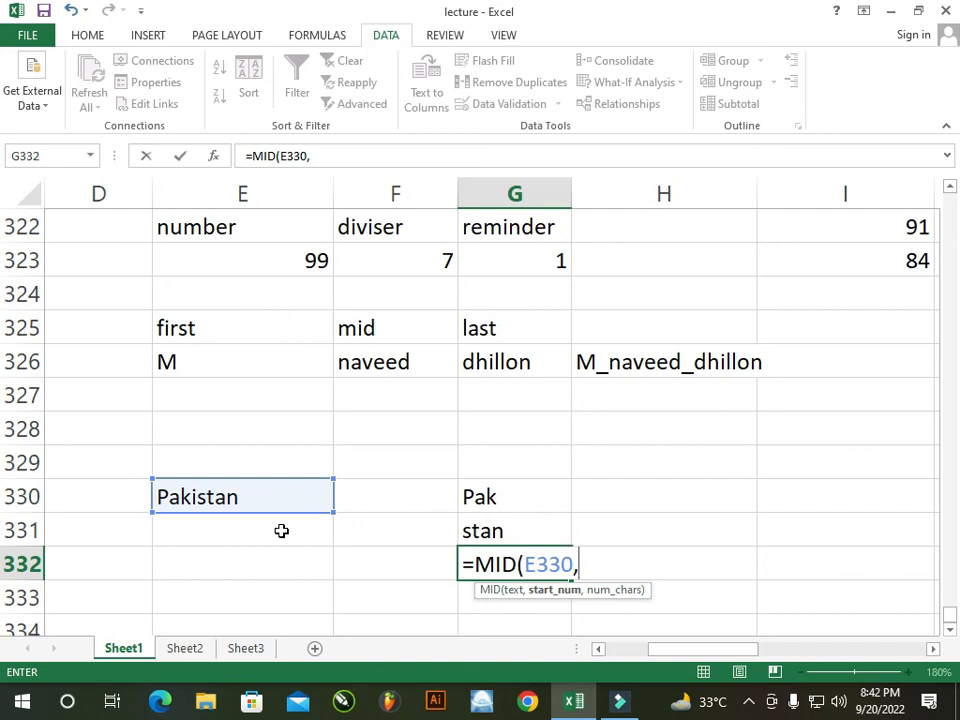
{"action": "type", "text": "4,"}
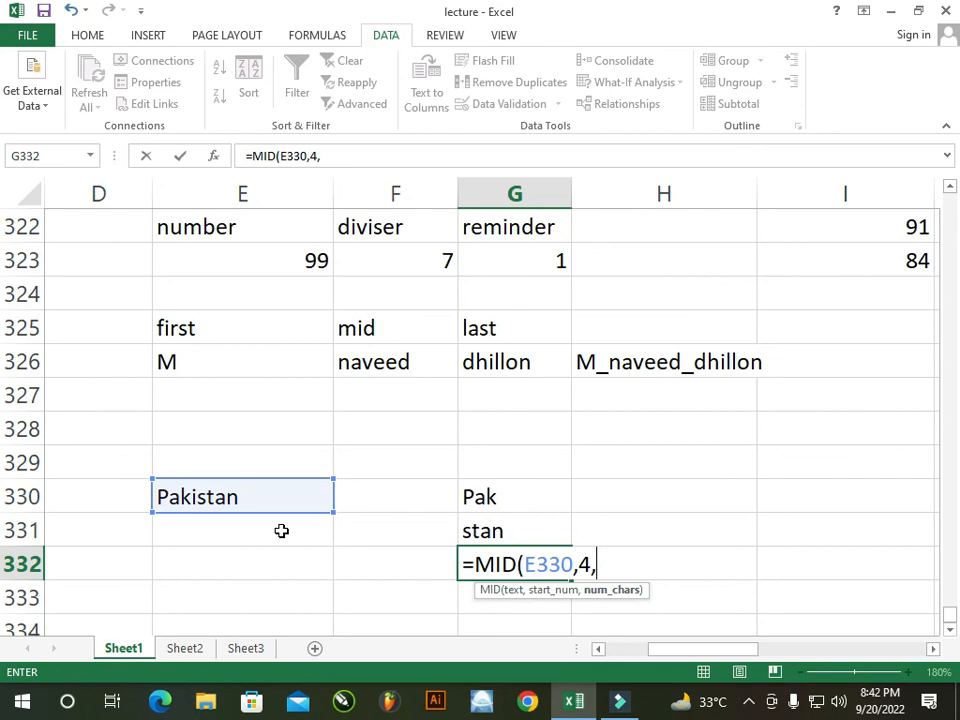
{"action": "type", "text": "3)"}
{"action": "key", "text": "Return"}
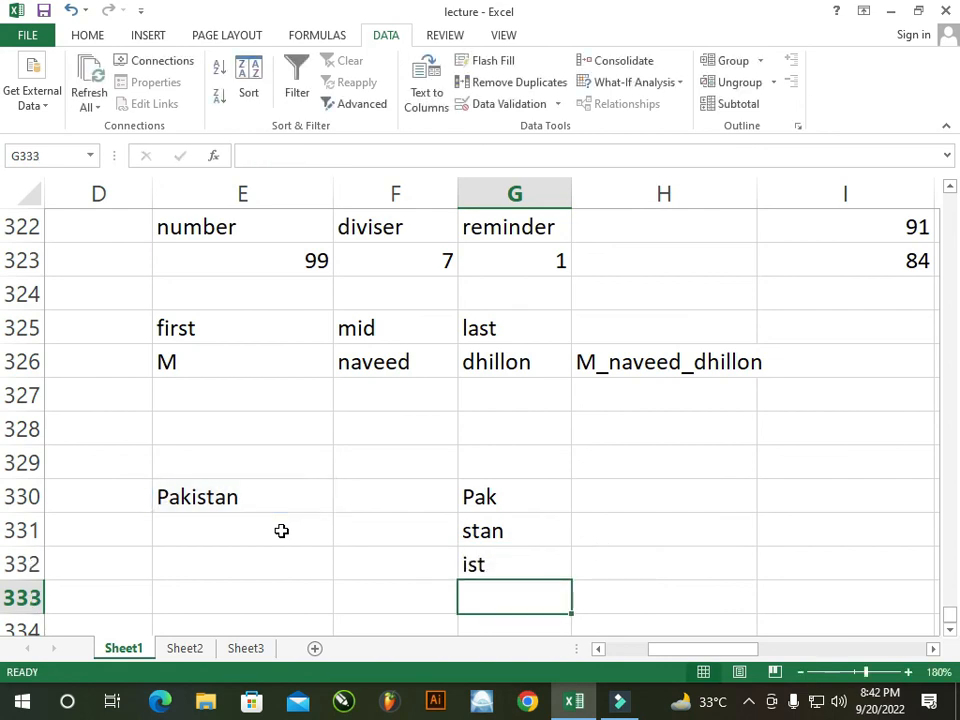